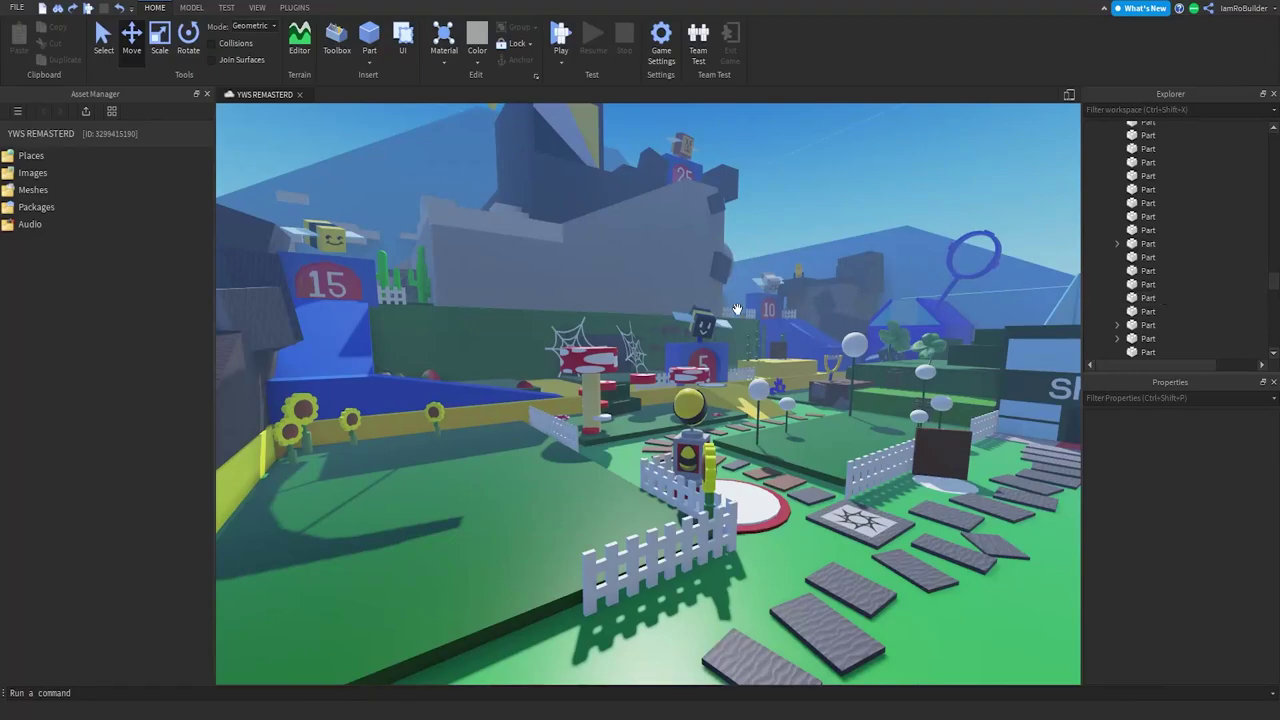
Look over the bee-themed map around the dandelion and sunflower fields and open the Toolbox.
mouse_move(738, 309)
right_mouse_down()
mouse_move(763, 314)
mouse_move(716, 318)
right_mouse_up()
key("w")
key("w")
key("w")
left_click(335, 40)
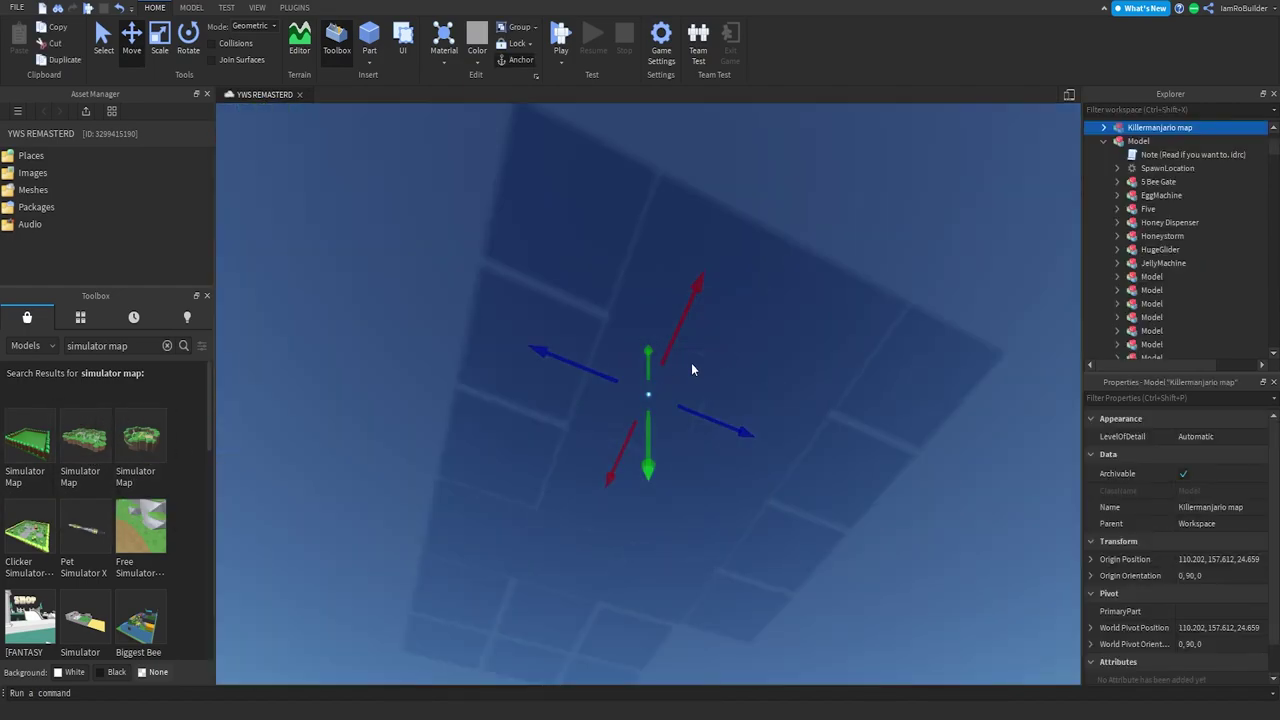
Inspect the inserted Killermanjario map up close and delete it from the workspace.
right_click_drag(691, 363, 691, 363)
key("w")
key("d")
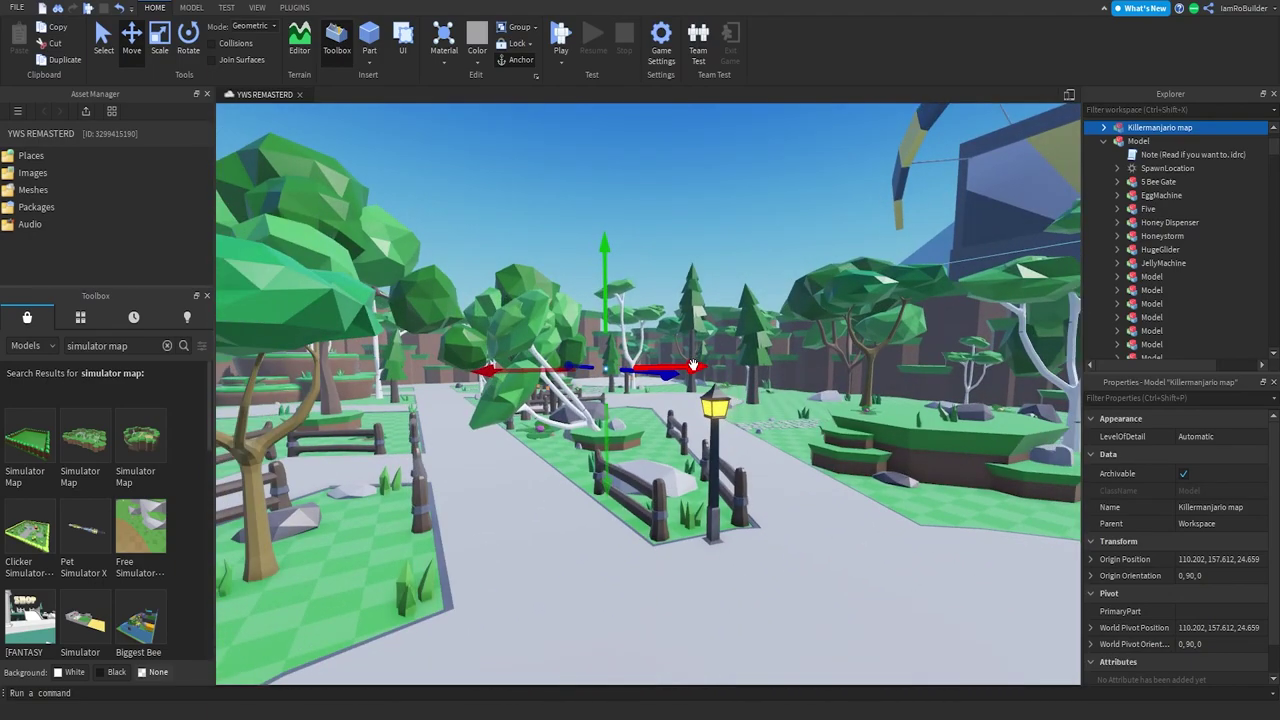
key("Delete")
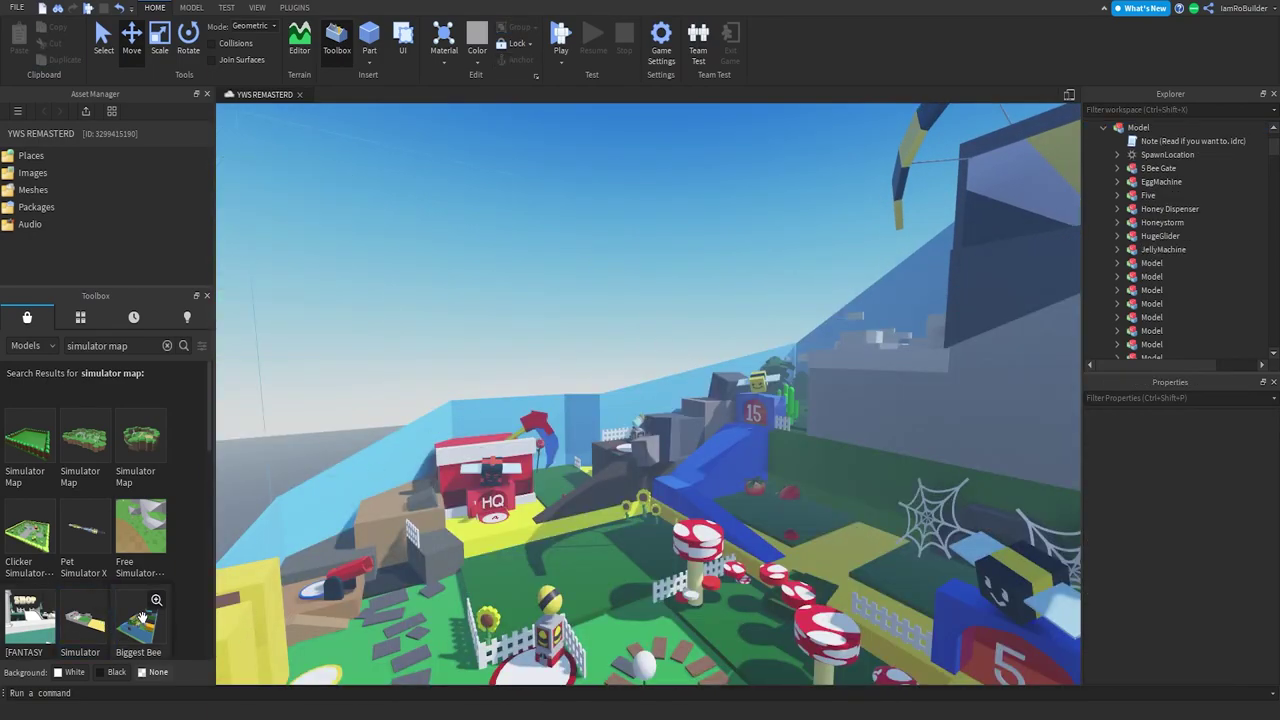
Filter the simulator map results by the creator of the Biggest Bee Swarm model, clear that filter and close the Toolbox.
scroll(143, 607, "down", 2)
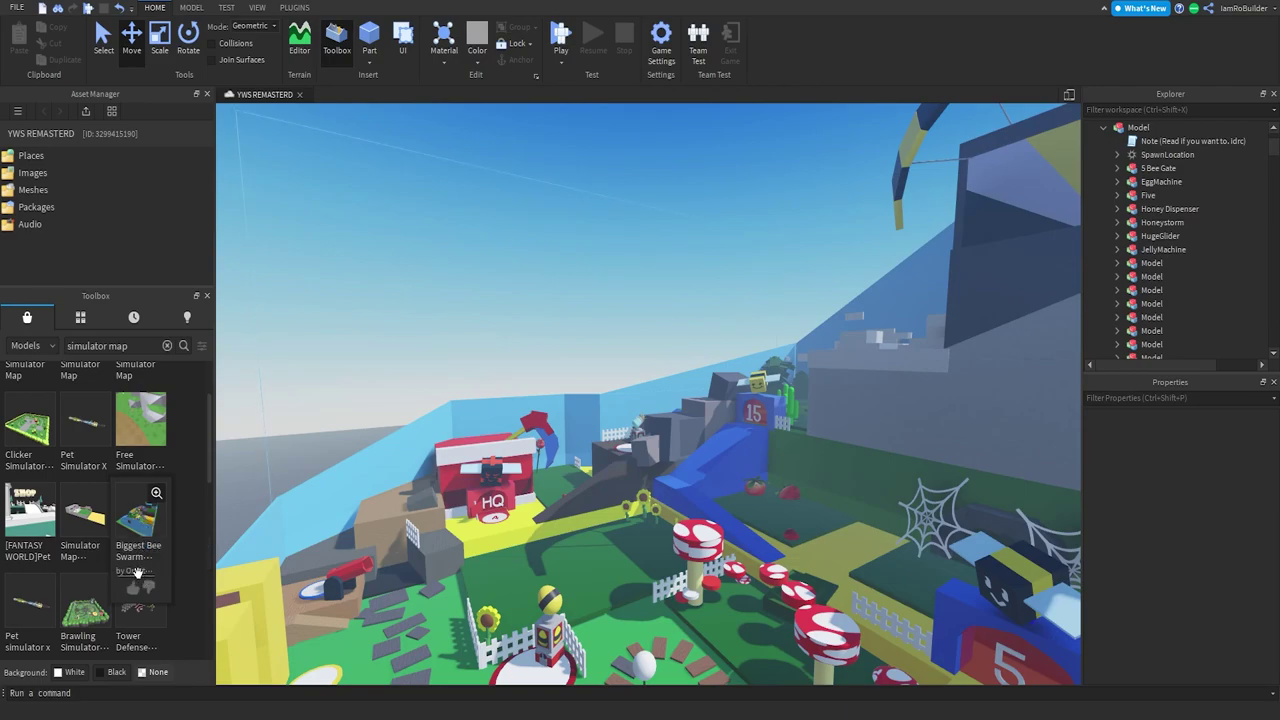
left_click(137, 572)
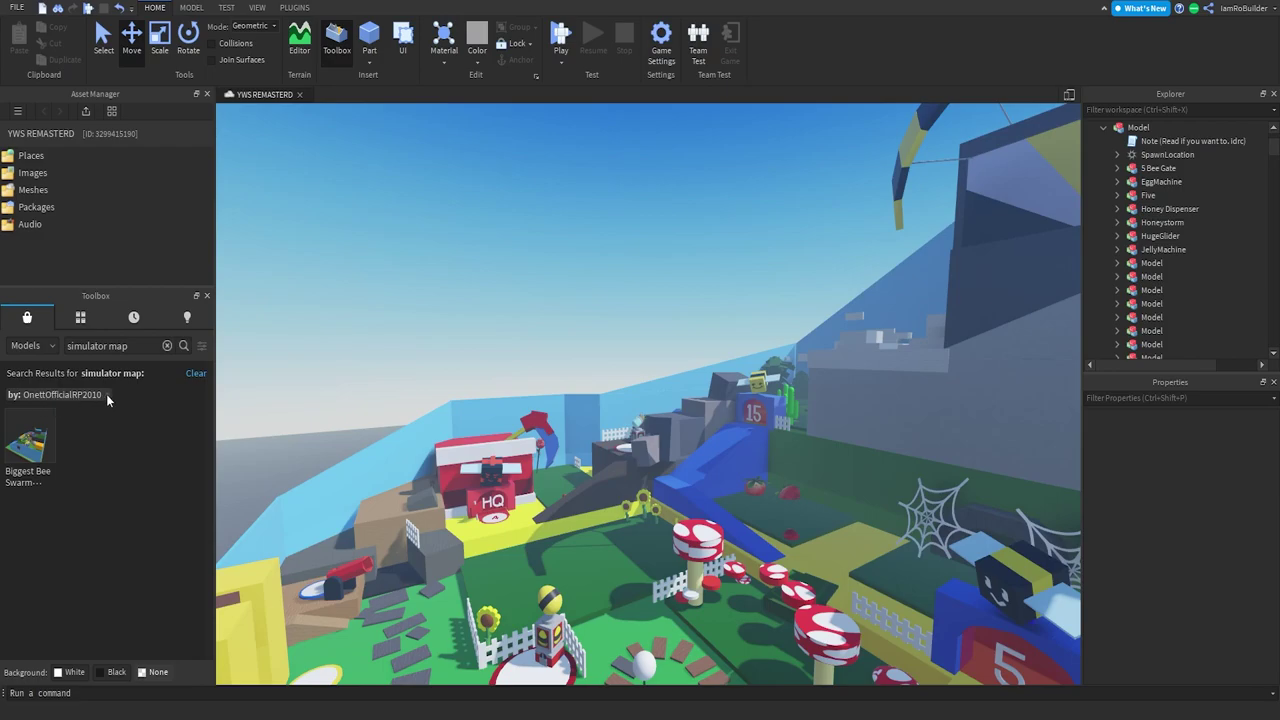
left_click(106, 395)
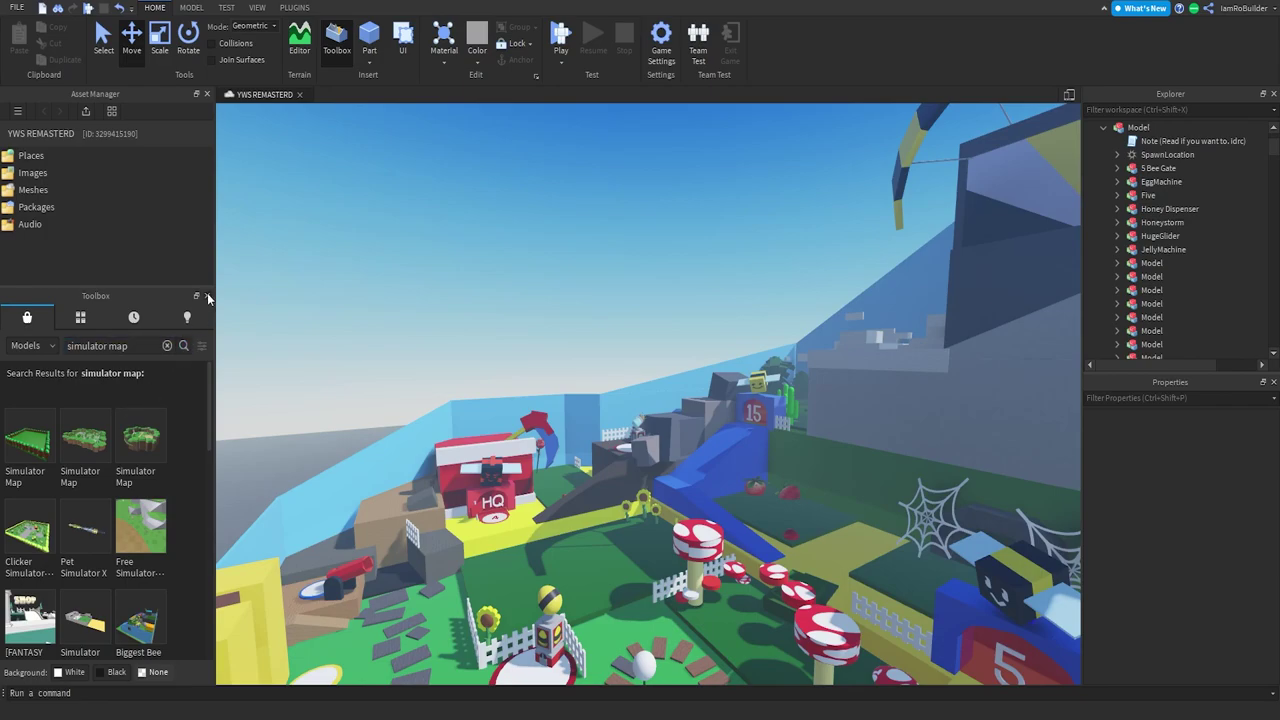
scroll(136, 637, "down", 3)
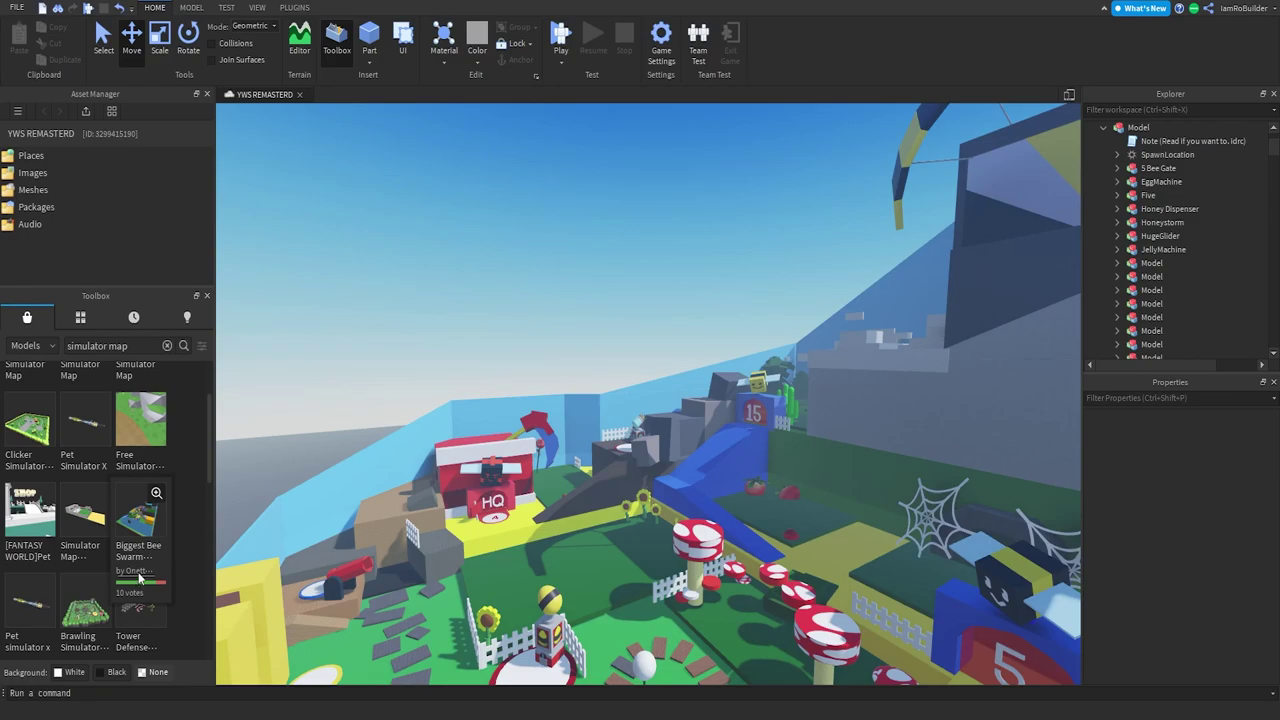
left_click(208, 297)
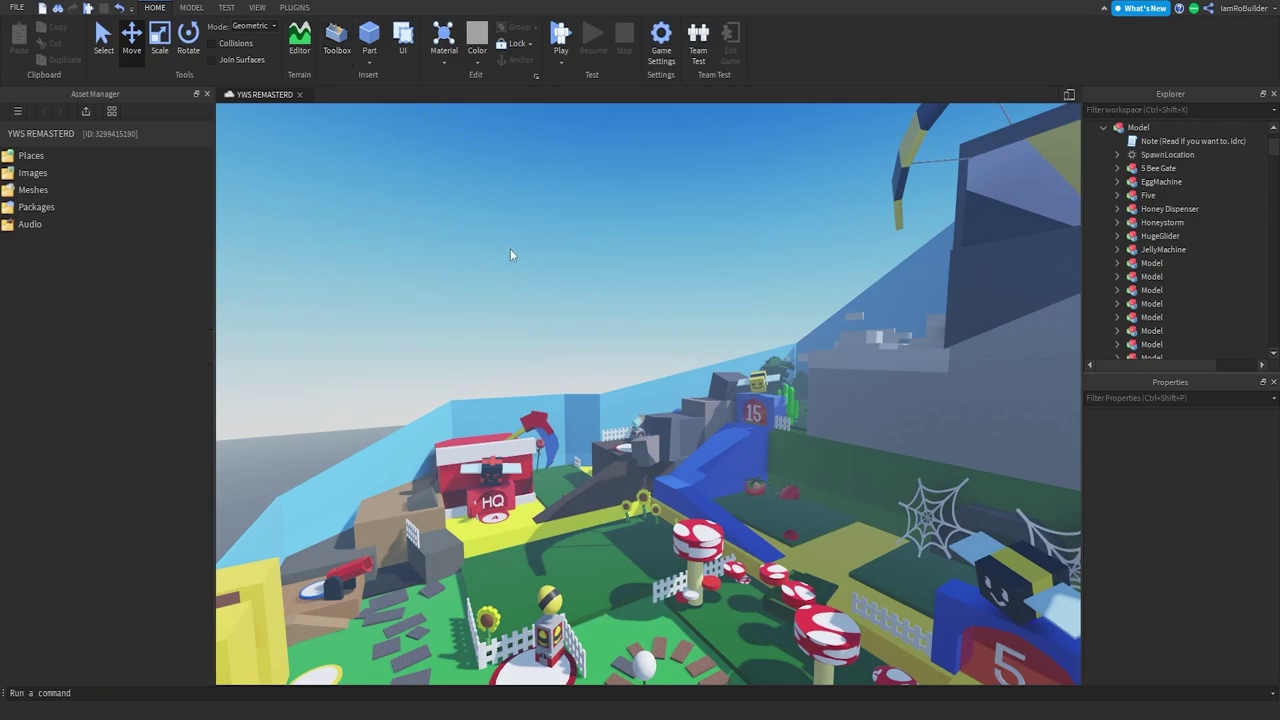
Examine the parts around the dandelion field, mushrooms and bee gates in the map.
right_click_drag(514, 257, 713, 404)
scroll(540, 322, "up", 5)
key("a")
key("w")
key("s")
key("a")
key("d")
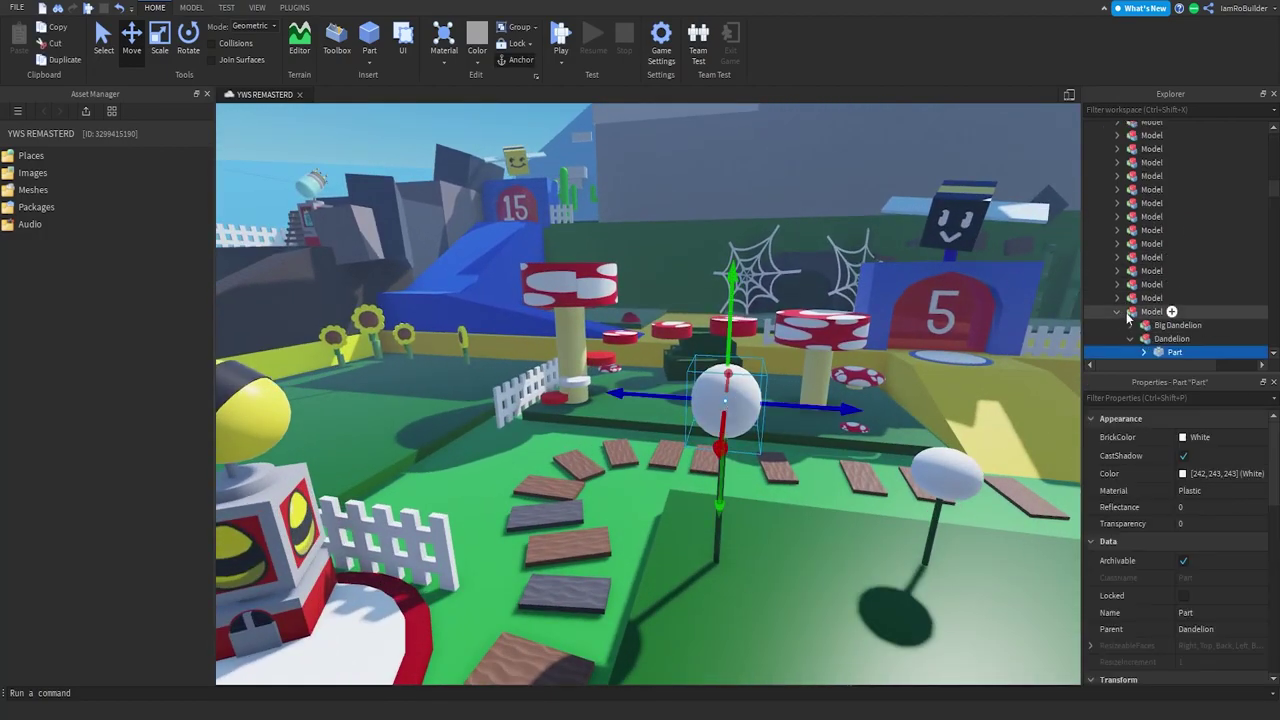
Examine the cannon, shop and pineapple area of the map and the overall field layout.
right_click_drag(795, 388, 796, 388)
key("w")
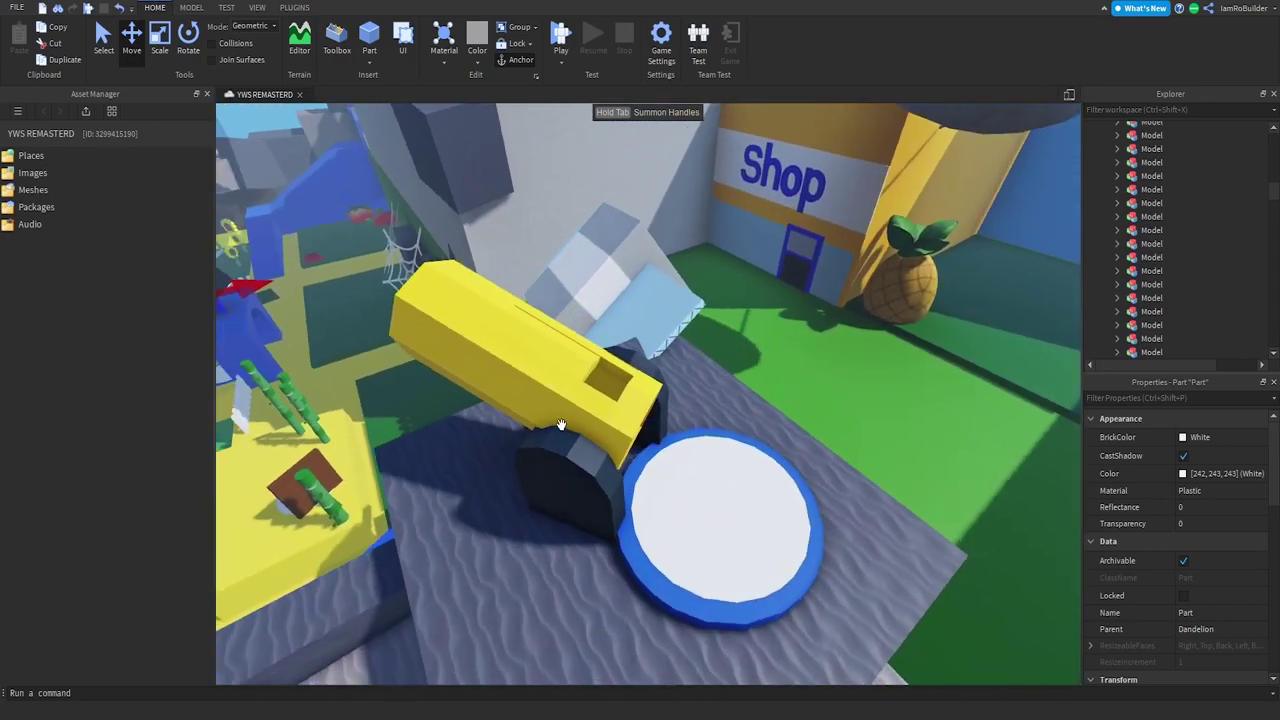
key("d")
right_click_drag(795, 311, 808, 292)
key("w")
key("s")
key("w")
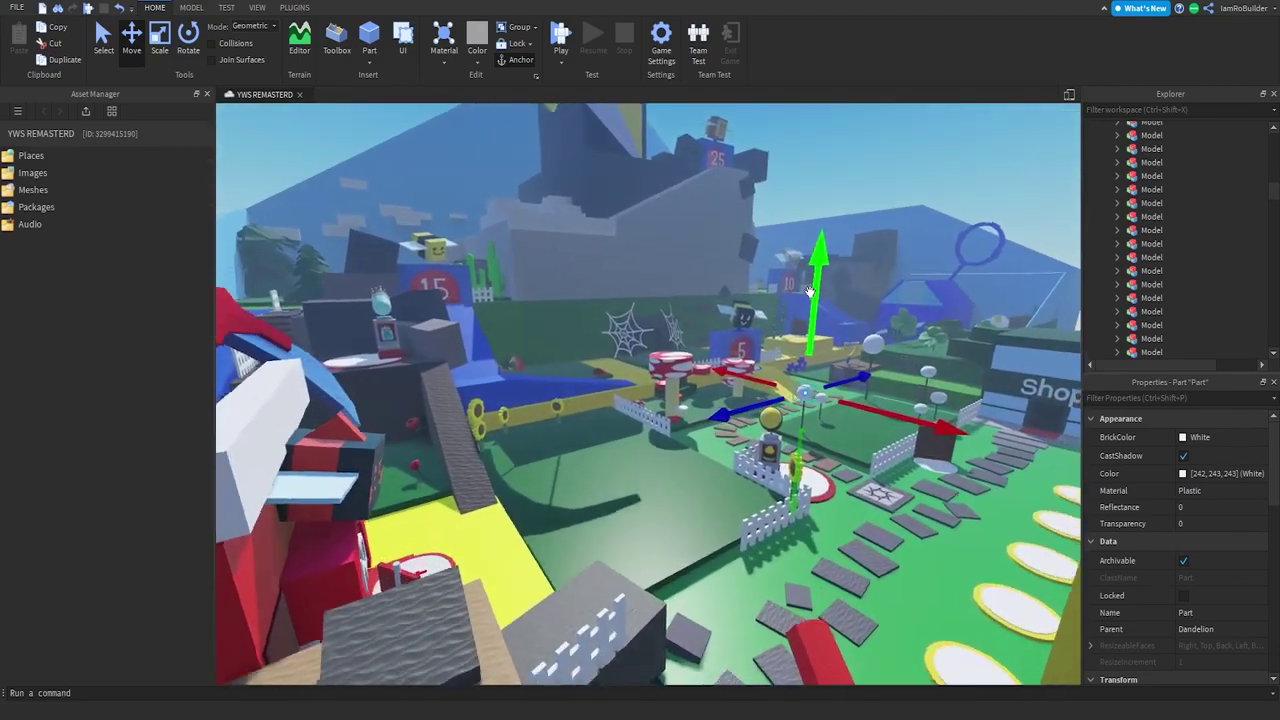
key("w")
right_click_drag(800, 305, 801, 318)
Select the dark green ground part of the sunflower field inside the map model.
left_click(716, 484)
key("w")
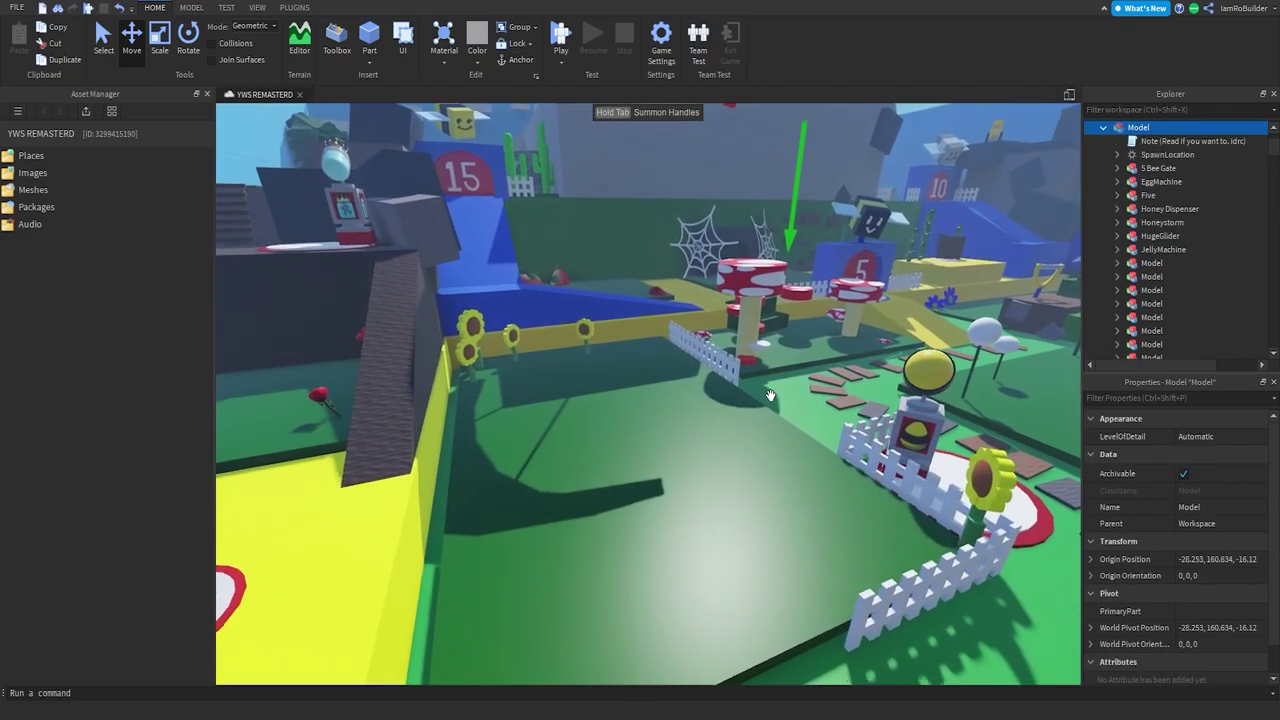
left_click(763, 406, "alt")
key("w")
right_click_drag(844, 350, 844, 350)
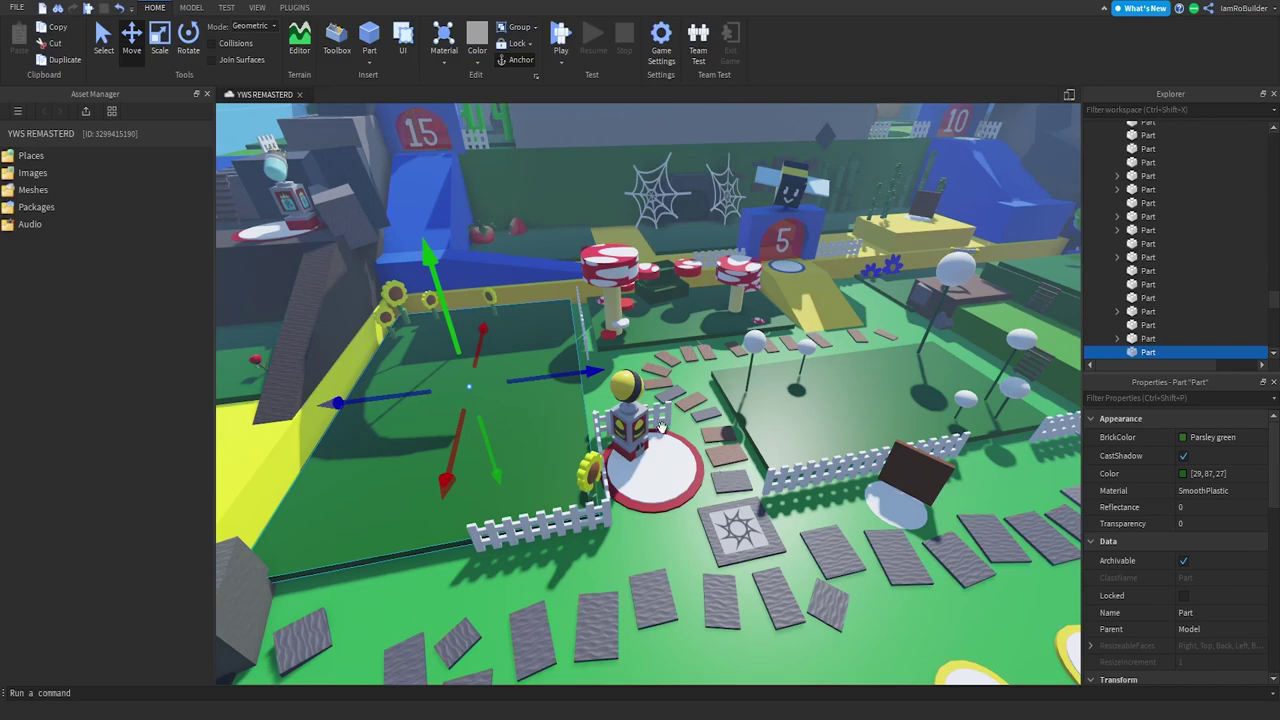
Examine the mountain, the numbered bee gates, the spider webs and the bamboo fields across the map.
right_click_drag(664, 424, 668, 421)
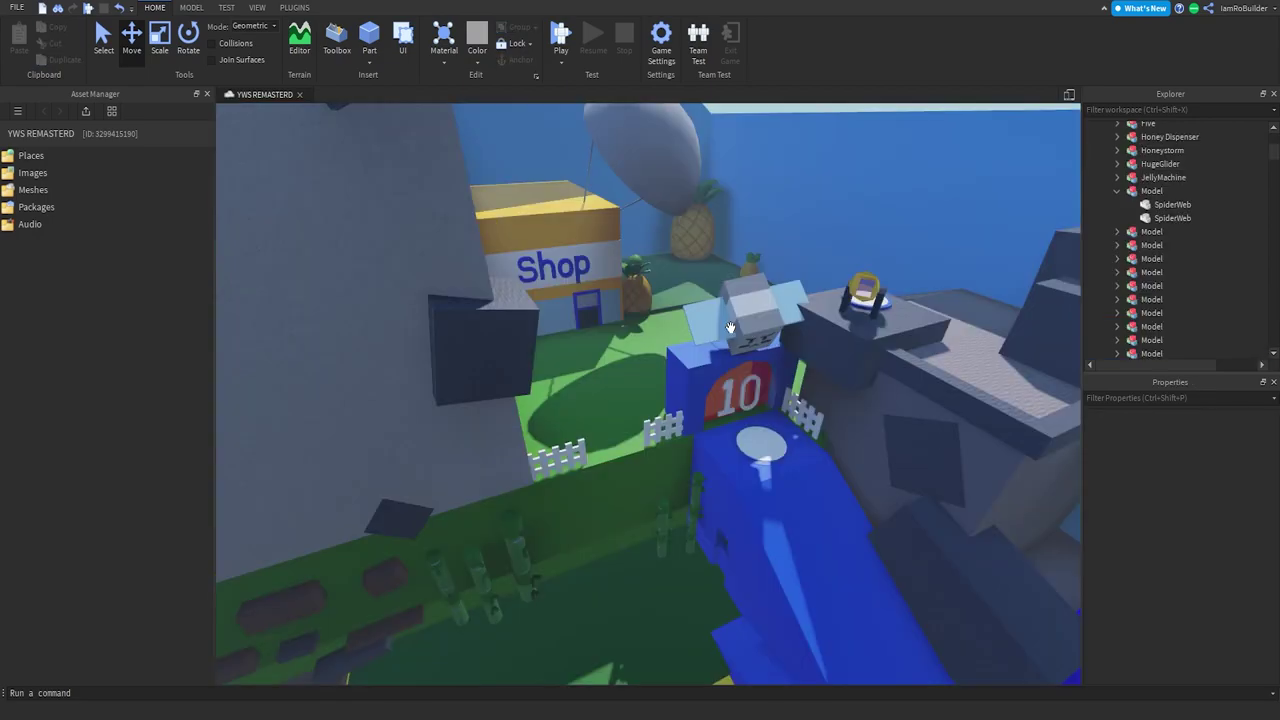
key("a")
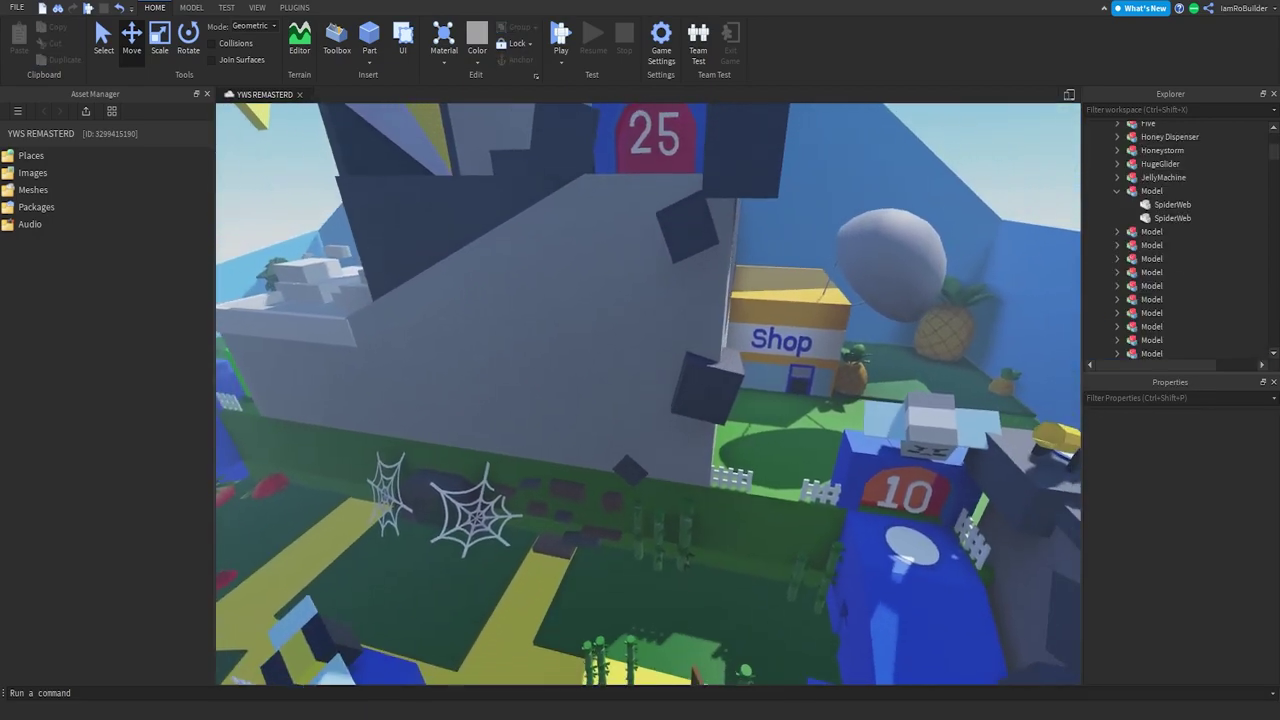
key("s")
key("s")
right_click_drag(861, 354, 717, 416)
key("w")
key("w")
key("w")
key("w")
right_click_drag(767, 381, 769, 387)
key("s")
key("w")
key("s")
key("w")
key("w")
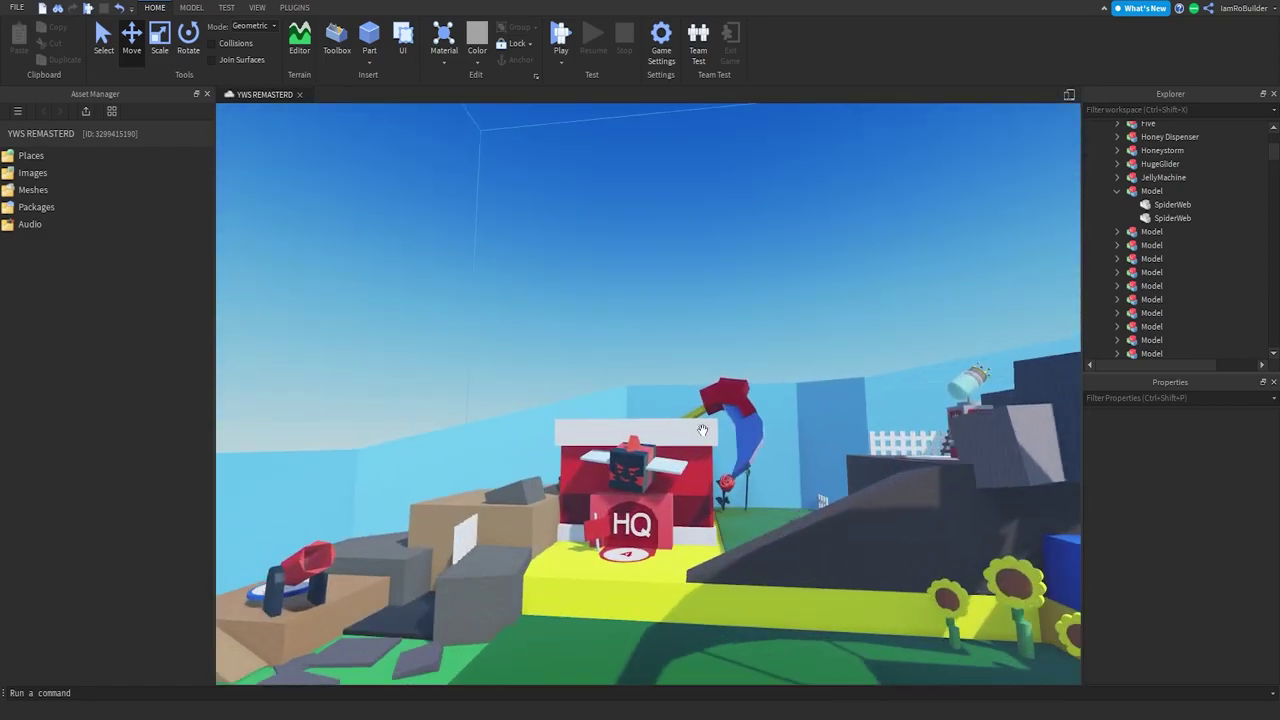
Examine the red HQ area and the rocks near the cactus and pumpkin fields.
right_click_drag(770, 441, 796, 478)
scroll(631, 426, "down", 5)
right_click_drag(683, 428, 693, 464)
key("w")
key("s")
right_click_drag(553, 478, 551, 477)
key("w")
key("w")
right_click_drag(620, 525, 630, 491)
key("s")
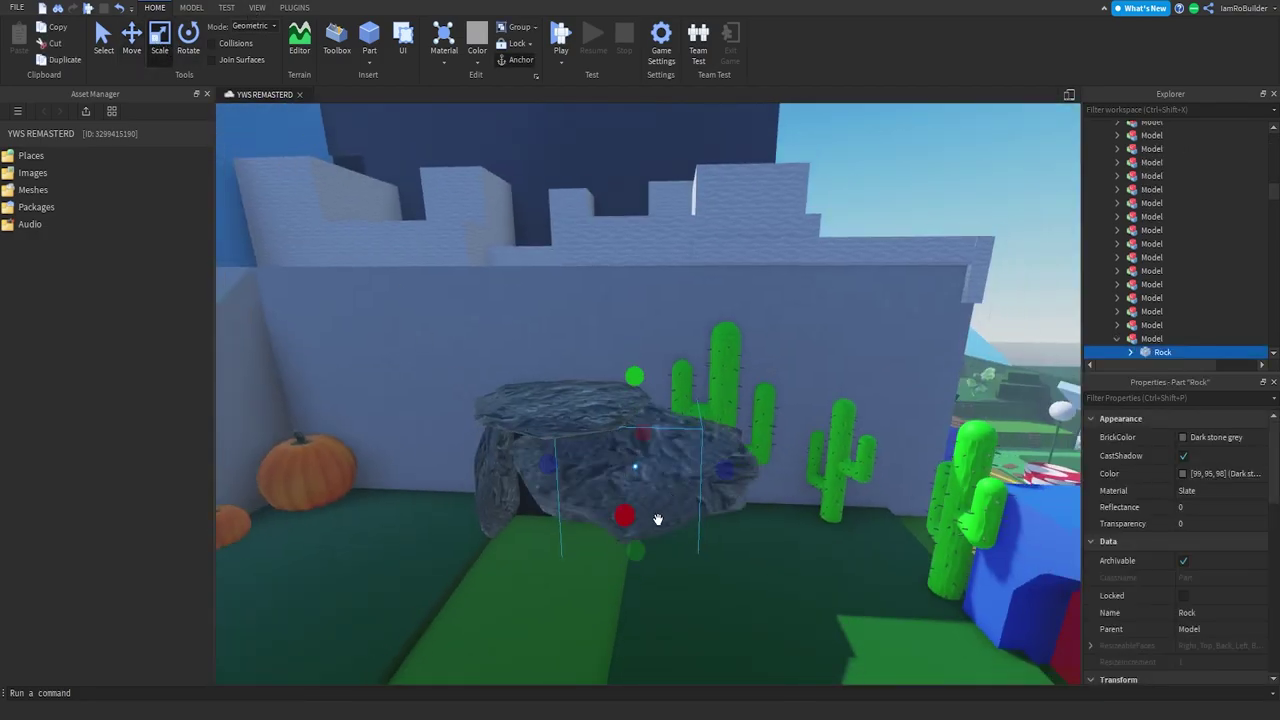
Undo the last change to the rock in front of the cacti and deselect it.
key("ctrl+z")
right_click_drag(696, 473, 696, 473)
left_click(696, 473)
Examine the sunflower field, the mountain, the blue HQ and the green shop for props to remodel.
key("w")
key("w")
key("w")
scroll(696, 473, "up", 5)
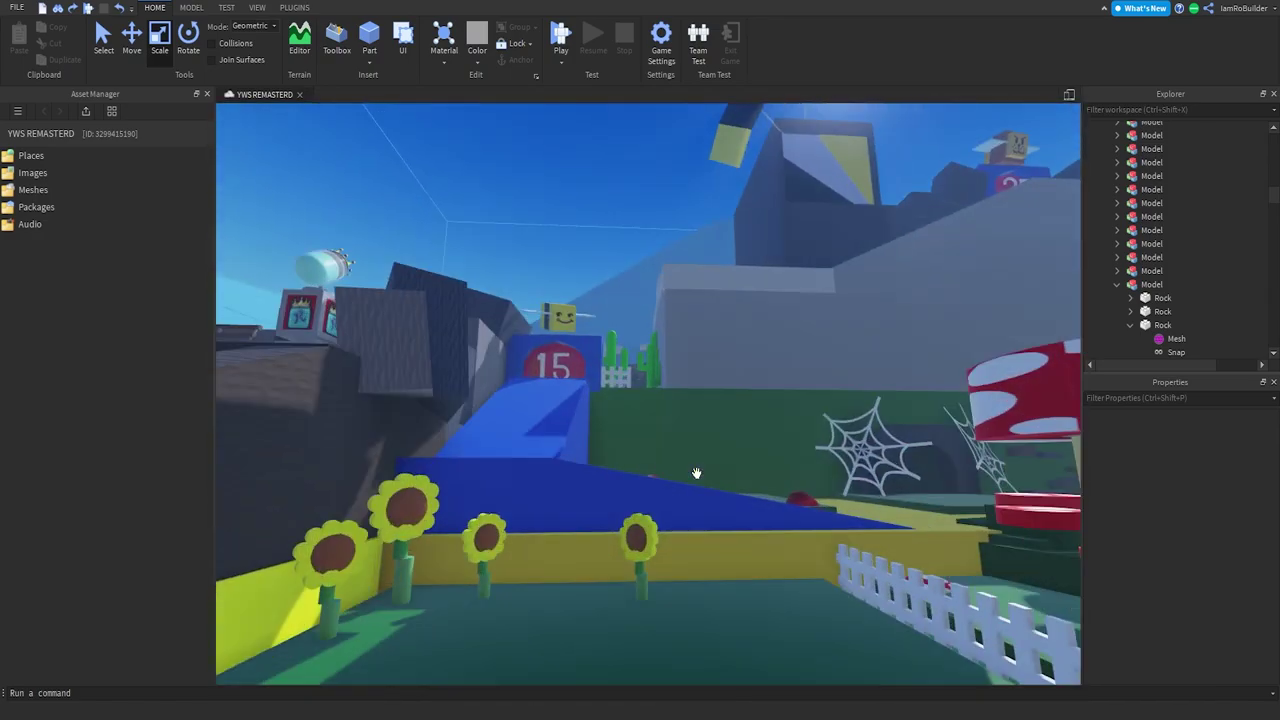
key("w")
right_click_drag(696, 473, 691, 340)
key("w")
key("s")
key("s")
key("a")
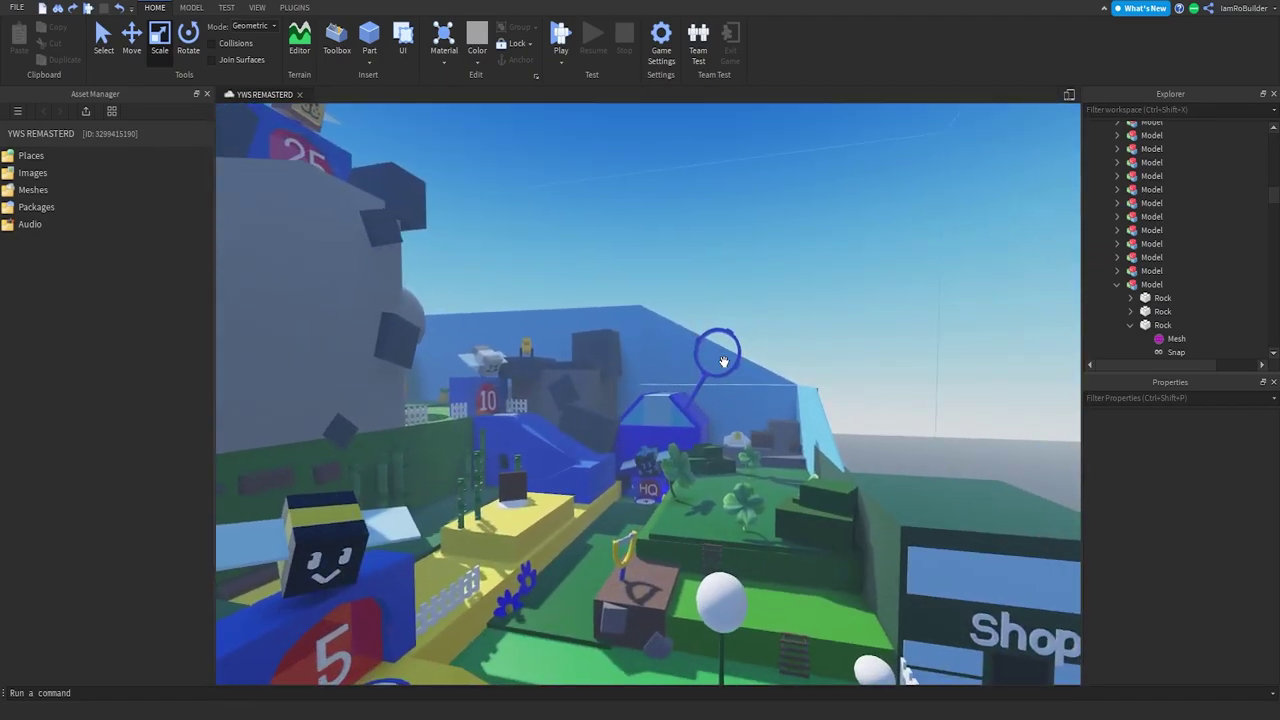
key("w")
right_click_drag(695, 431, 677, 401)
key("s")
key("w")
key("s")
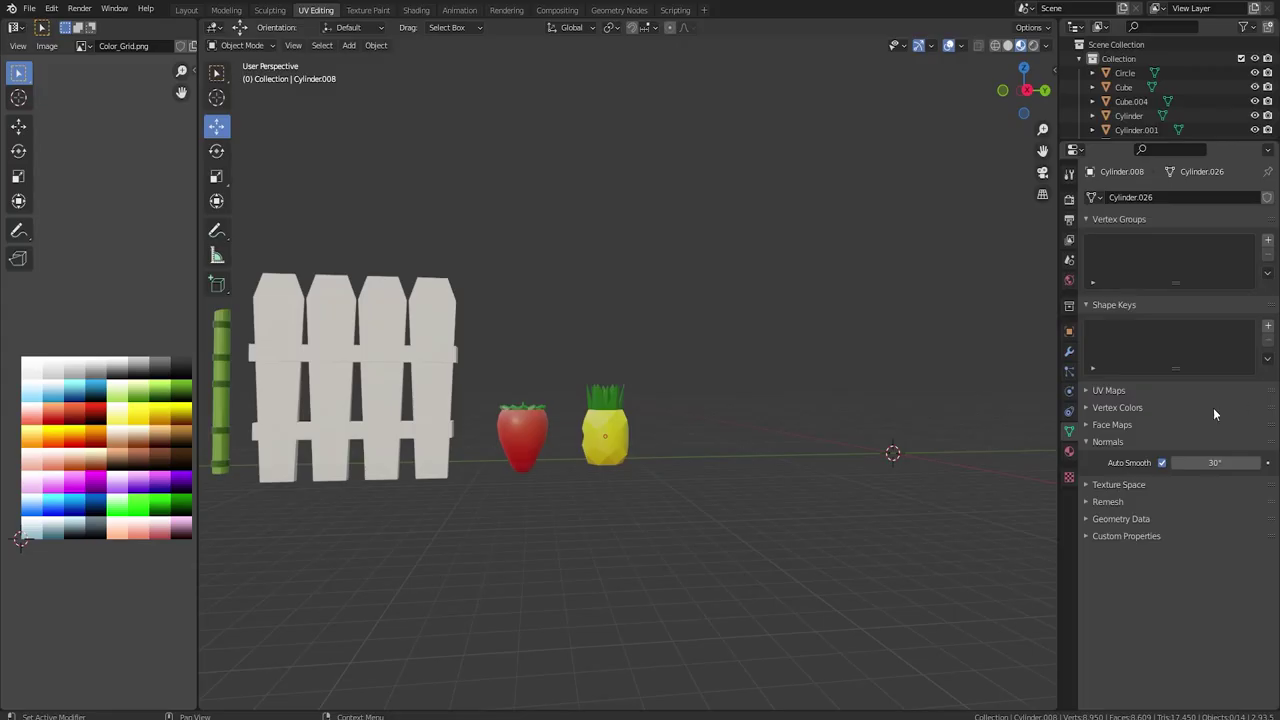
Switch to Blender and examine the row of garden props from the magnifier and sunflower to the fence and pineapple.
scroll(735, 400, "down", 8)
middle_click_drag(475, 370, 671, 385)
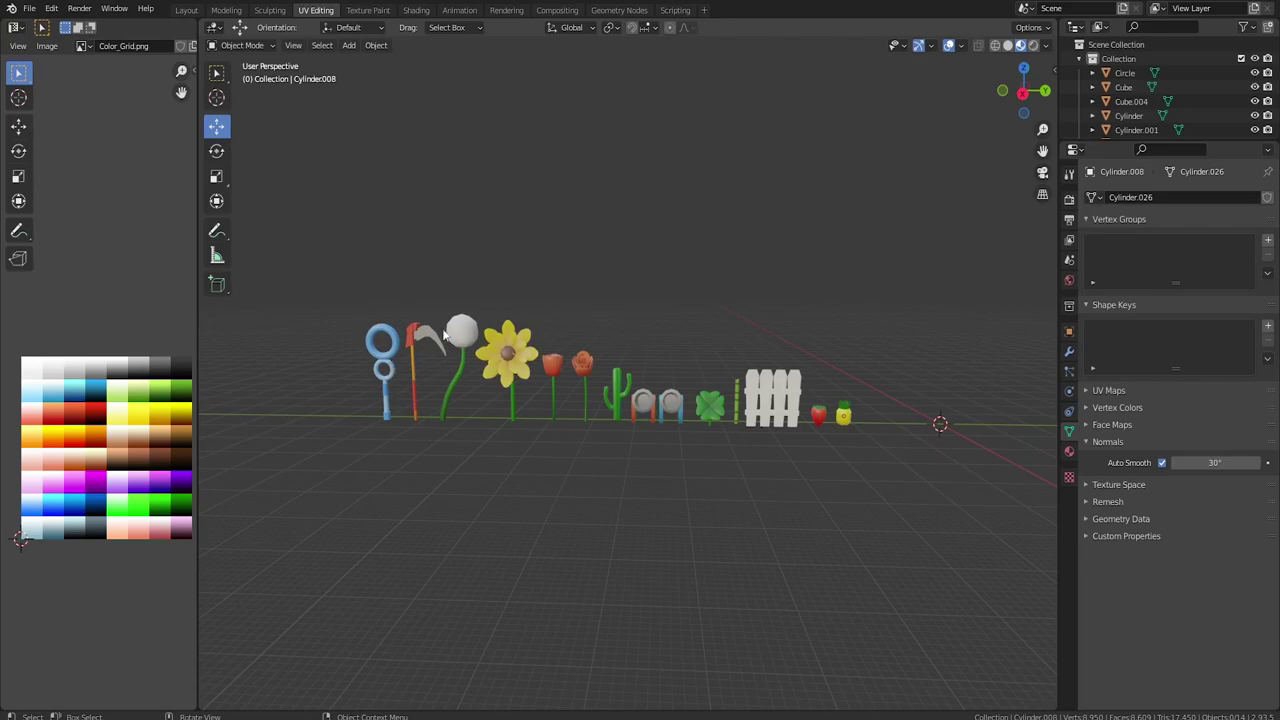
scroll(549, 370, "up", 5)
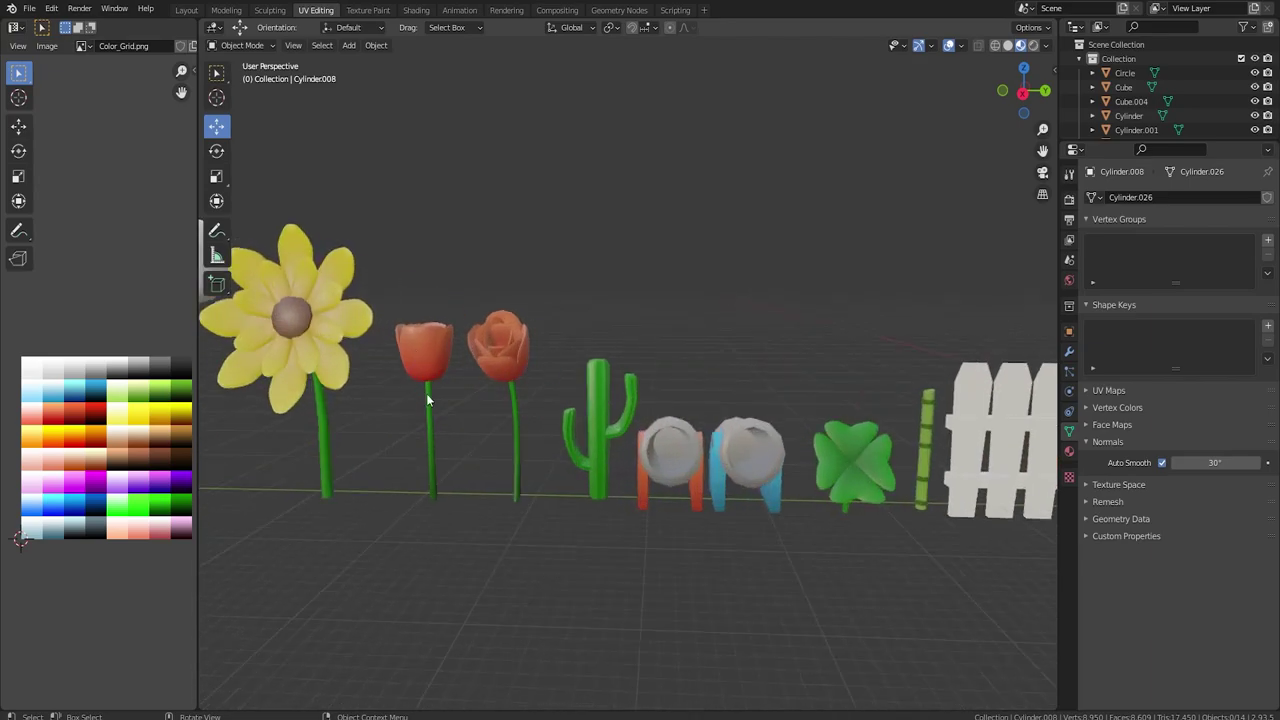
middle_click_drag(812, 470, 658, 447, "shift")
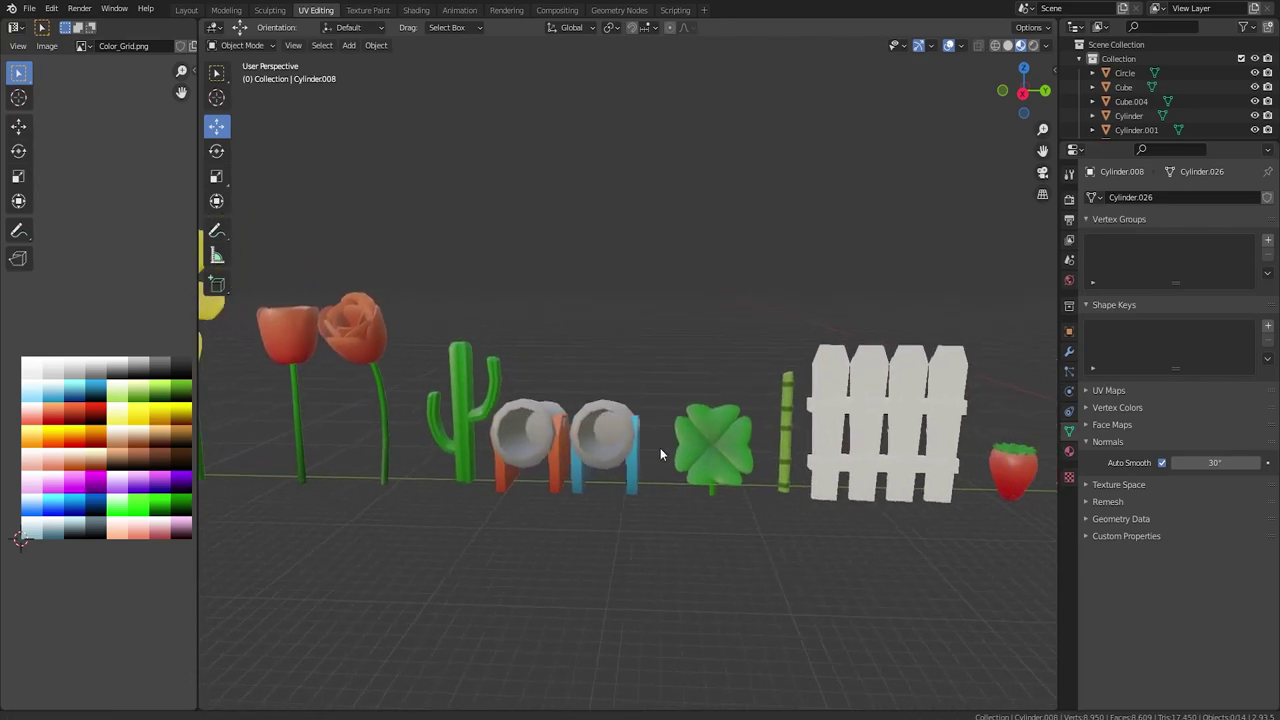
middle_click_drag(766, 438, 654, 434, "shift")
middle_click_drag(775, 425, 675, 417, "shift")
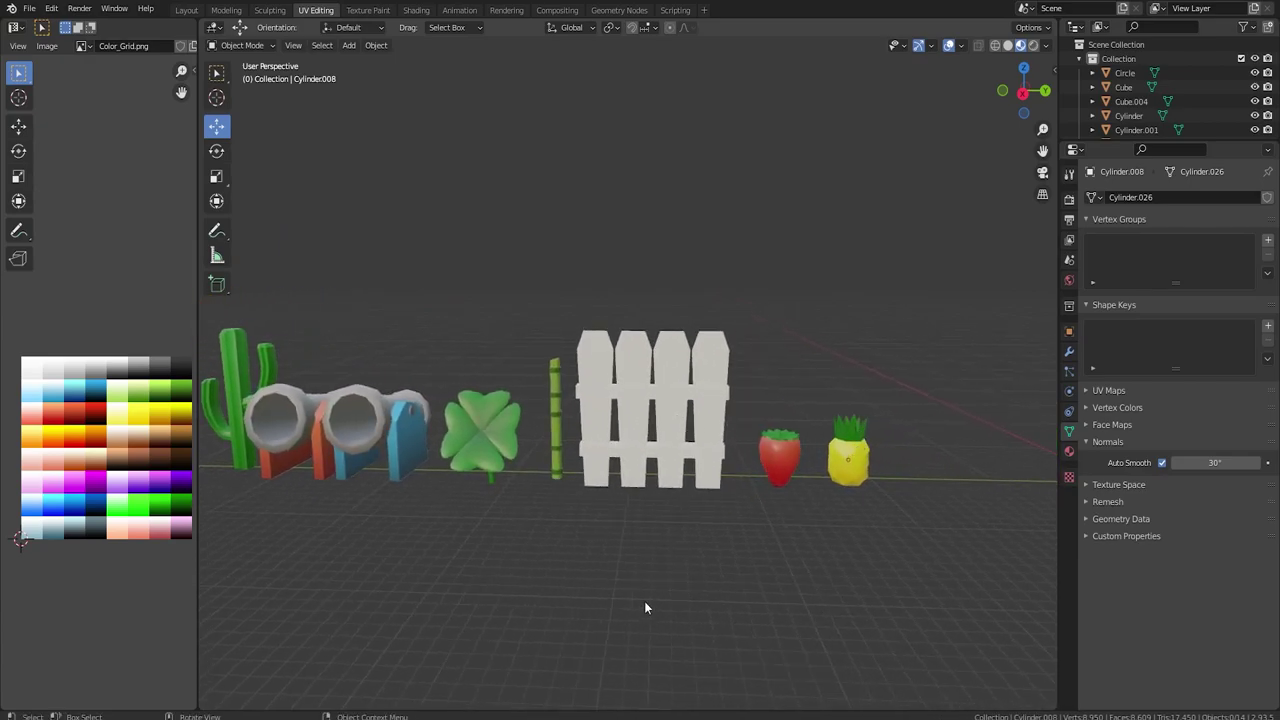
scroll(715, 457, "down", 6)
middle_click_drag(528, 430, 636, 427, "shift")
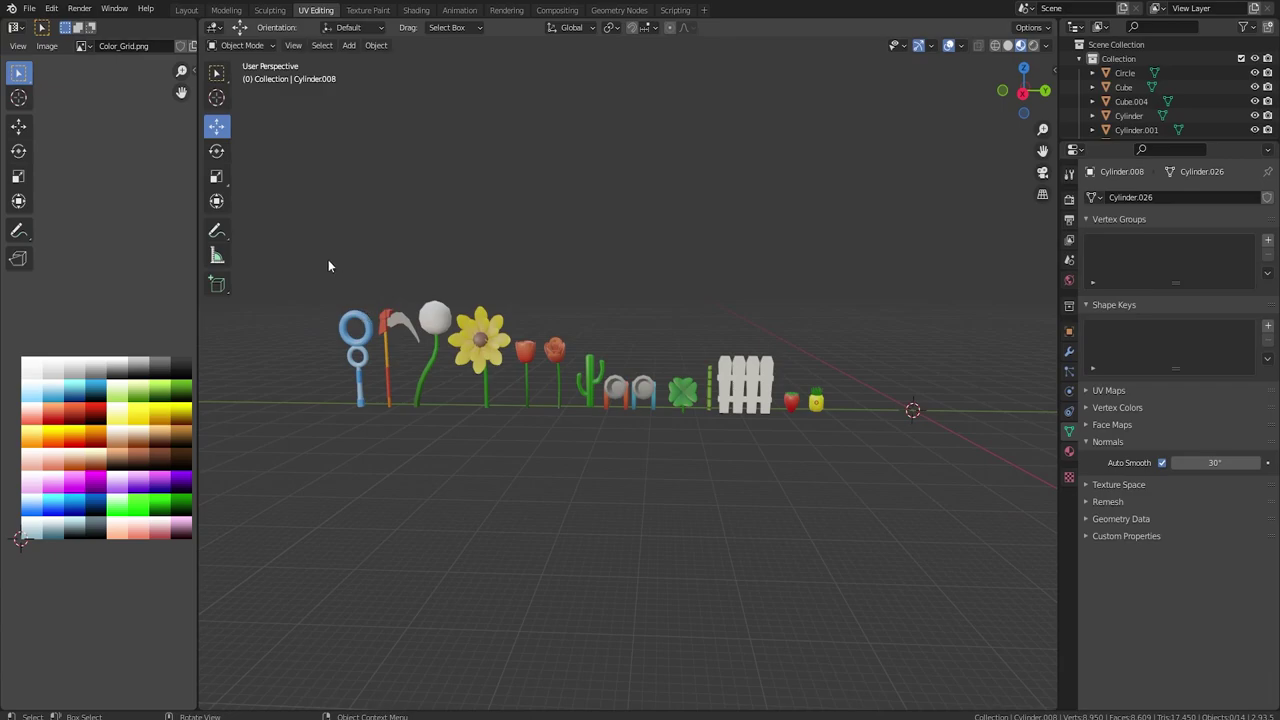
Turn on the Face Orientation overlay for the prop models and deselect them.
left_click_drag(296, 236, 866, 440)
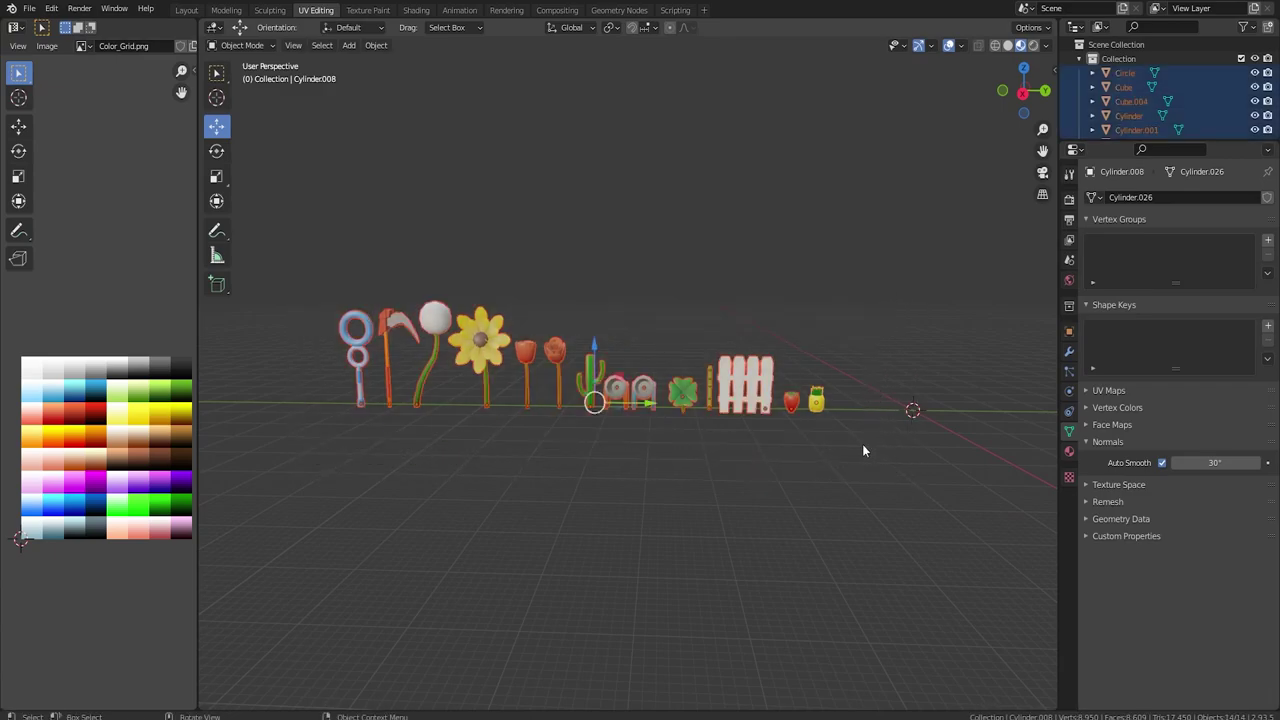
left_click(960, 45)
left_click(877, 320)
left_click(761, 298)
middle_click_drag(761, 298, 674, 363)
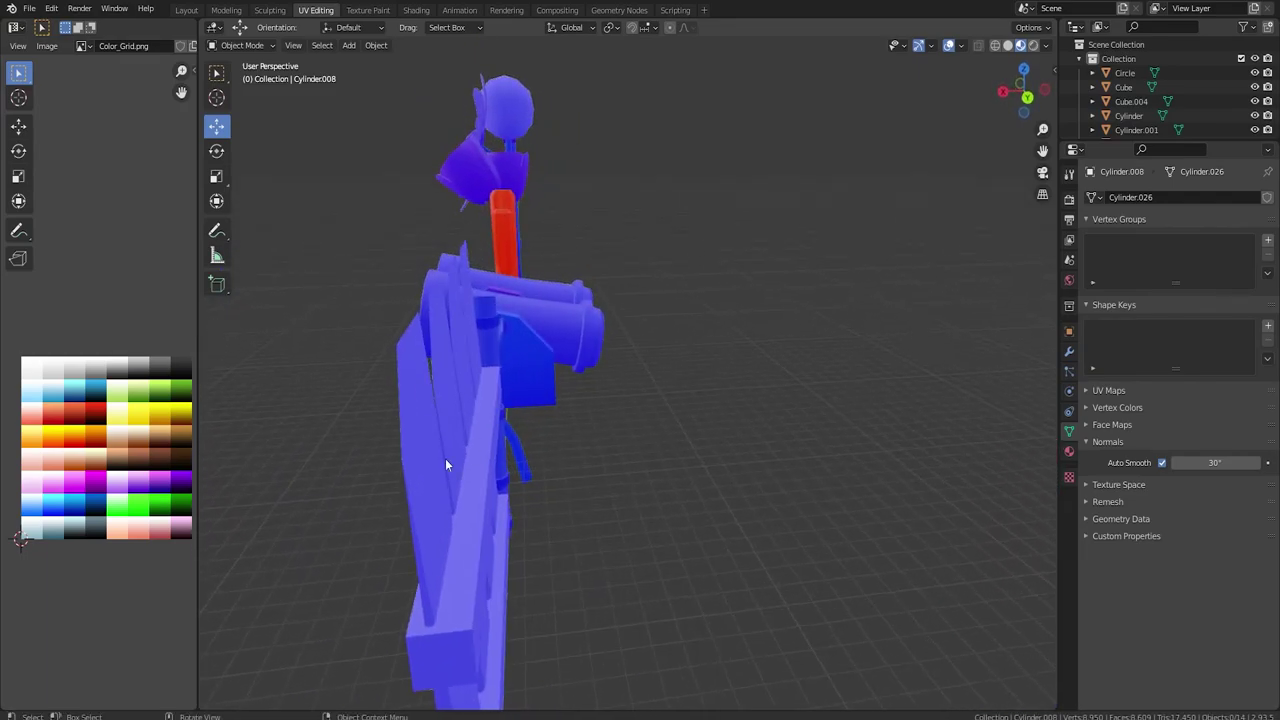
Check the picket fence mesh for inverted faces in Edit Mode and return to Object Mode.
left_click(419, 458)
key("Tab")
middle_click_drag(415, 437, 420, 427)
key("Tab")
middle_click_drag(456, 323, 650, 345)
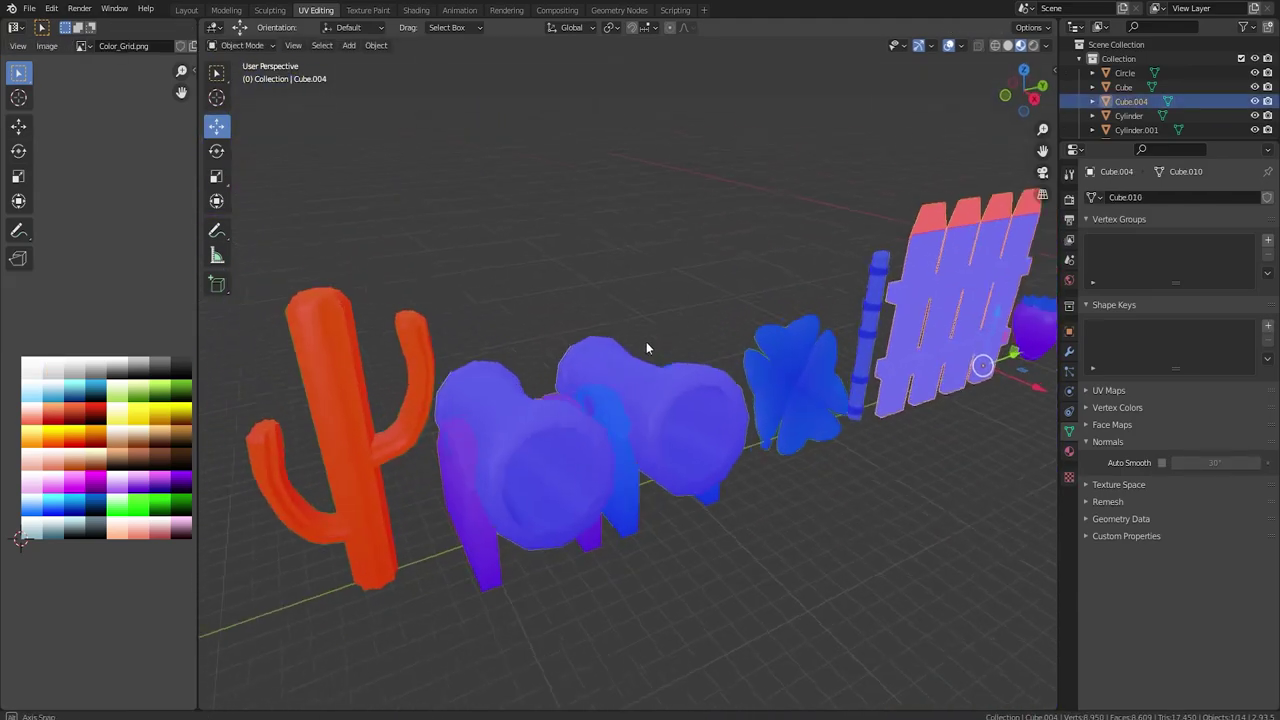
Recalculate the cactus mesh's normals to face outside.
left_click(376, 428)
key("Tab")
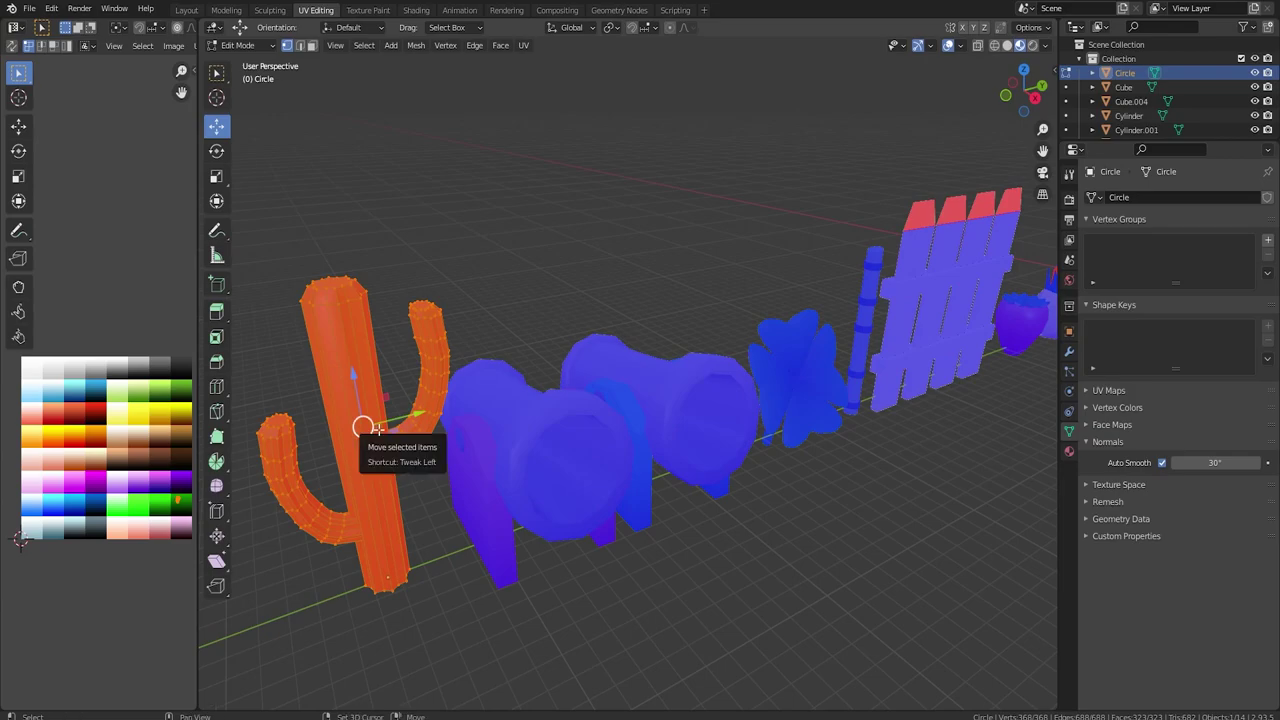
key("shift+n")
scroll(417, 403, "down", 5)
key("Tab")
Separate the pineapple's leaf crown from its body into its own object and select the crown.
scroll(740, 384, "down", 1)
middle_click_drag(744, 384, 575, 355)
scroll(719, 416, "up", 6)
middle_click_drag(790, 493, 736, 440, "shift")
key("Tab")
key("Tab")
left_click(682, 343)
key("Tab")
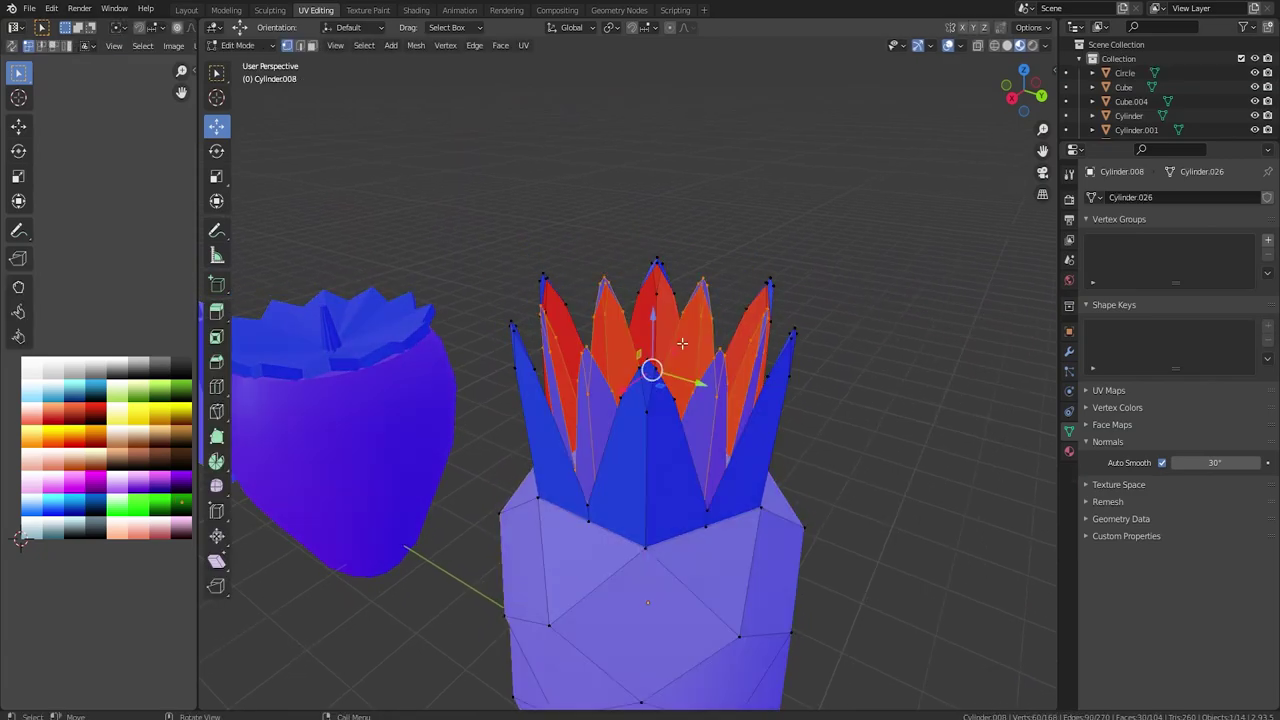
middle_click_drag(682, 343, 734, 367)
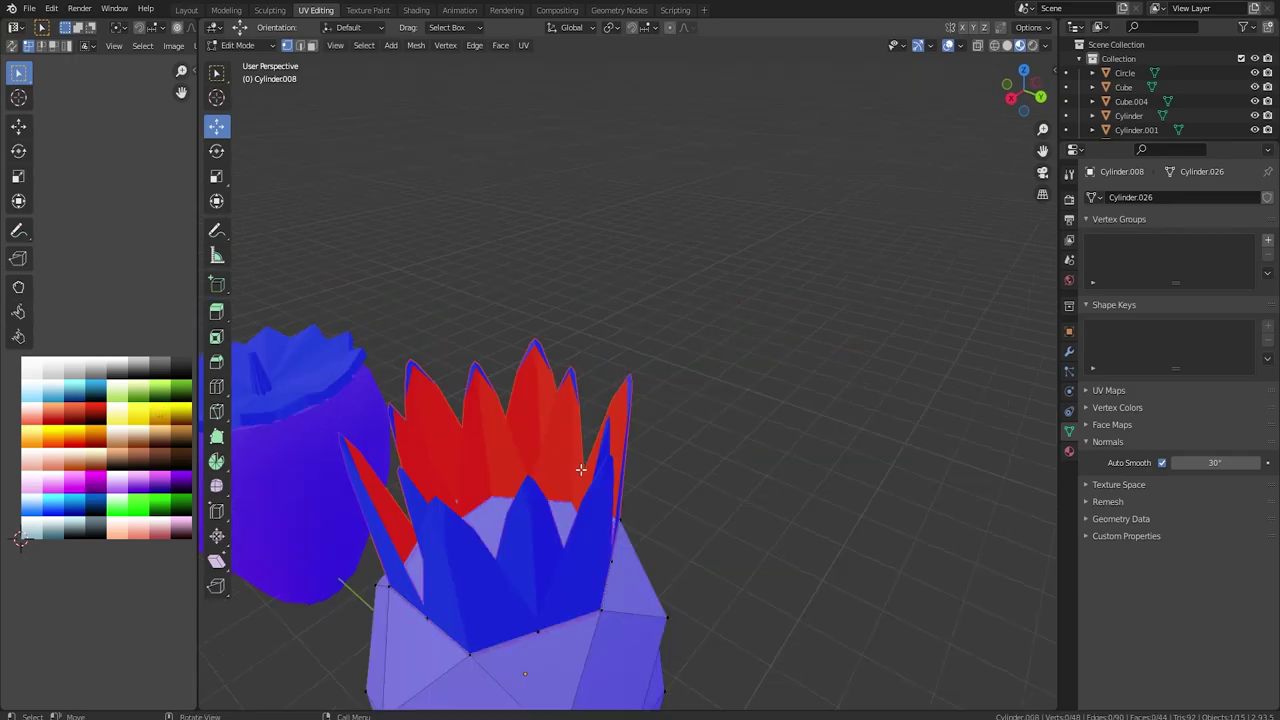
middle_click_drag(581, 469, 591, 463)
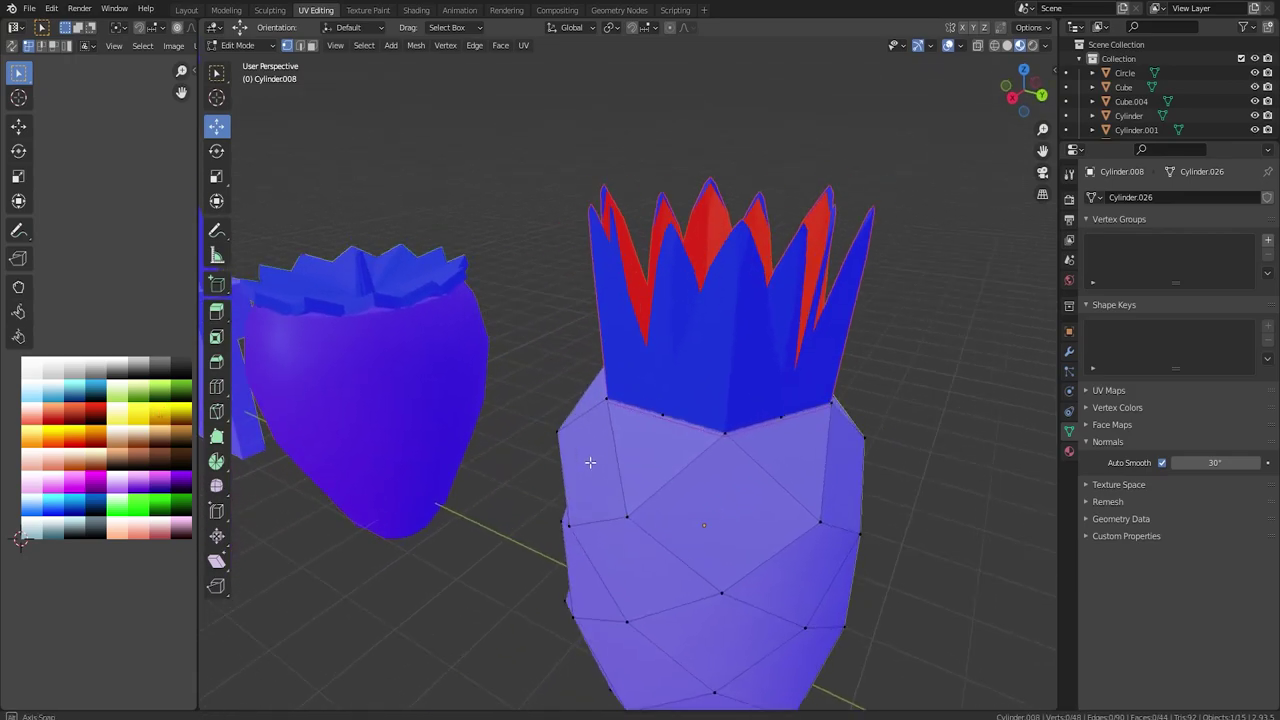
key("Tab")
left_click(740, 370)
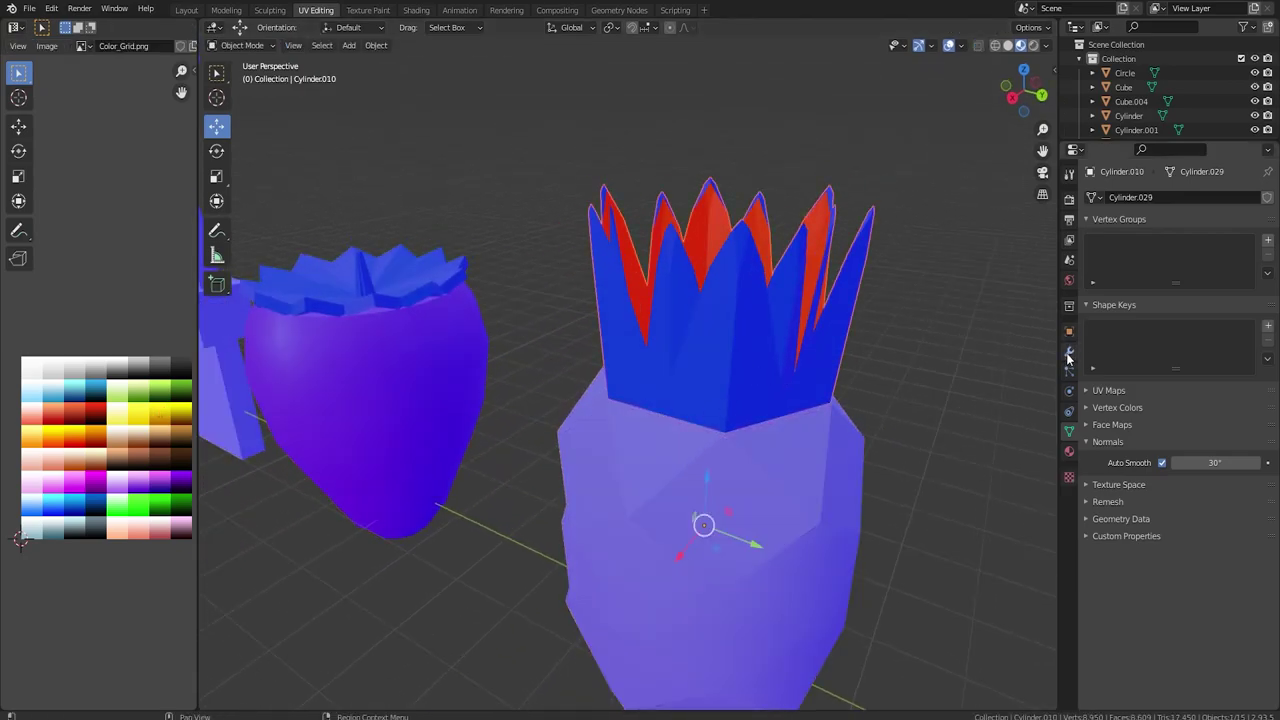
Add a Solidify modifier to the pineapple's leaf crown and enter Edit Mode on it.
left_click(1068, 355)
left_click(1129, 198)
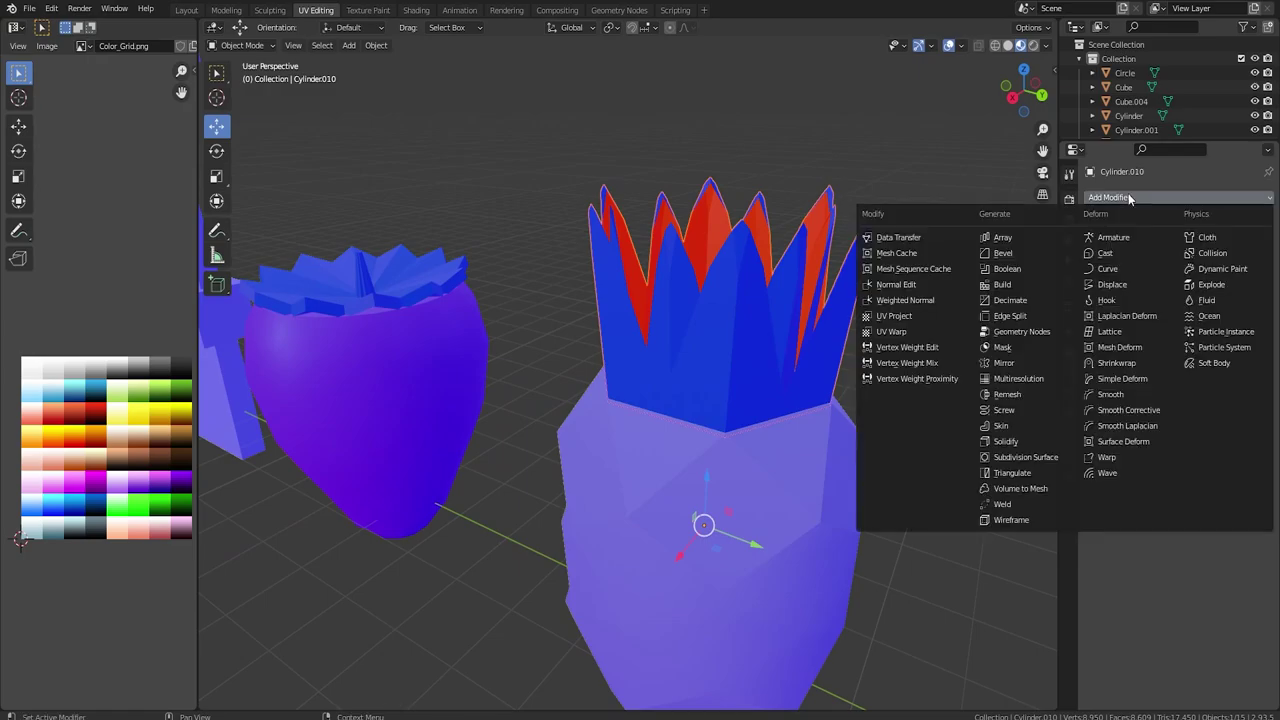
left_click(1005, 441)
middle_click_drag(878, 243, 832, 323)
key("Tab")
scroll(832, 323, "down", 3)
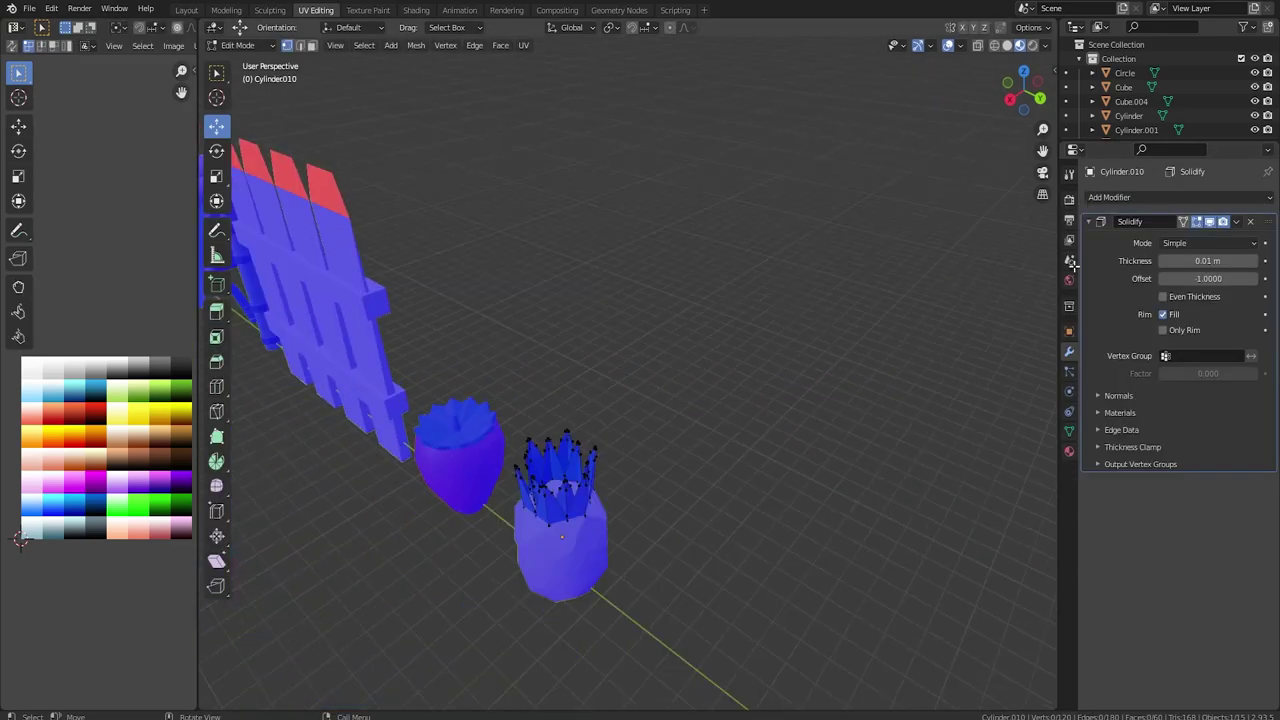
Apply the leaf crown's Solidify modifier and join the crown with the pineapple's body into one object.
left_click(1239, 223)
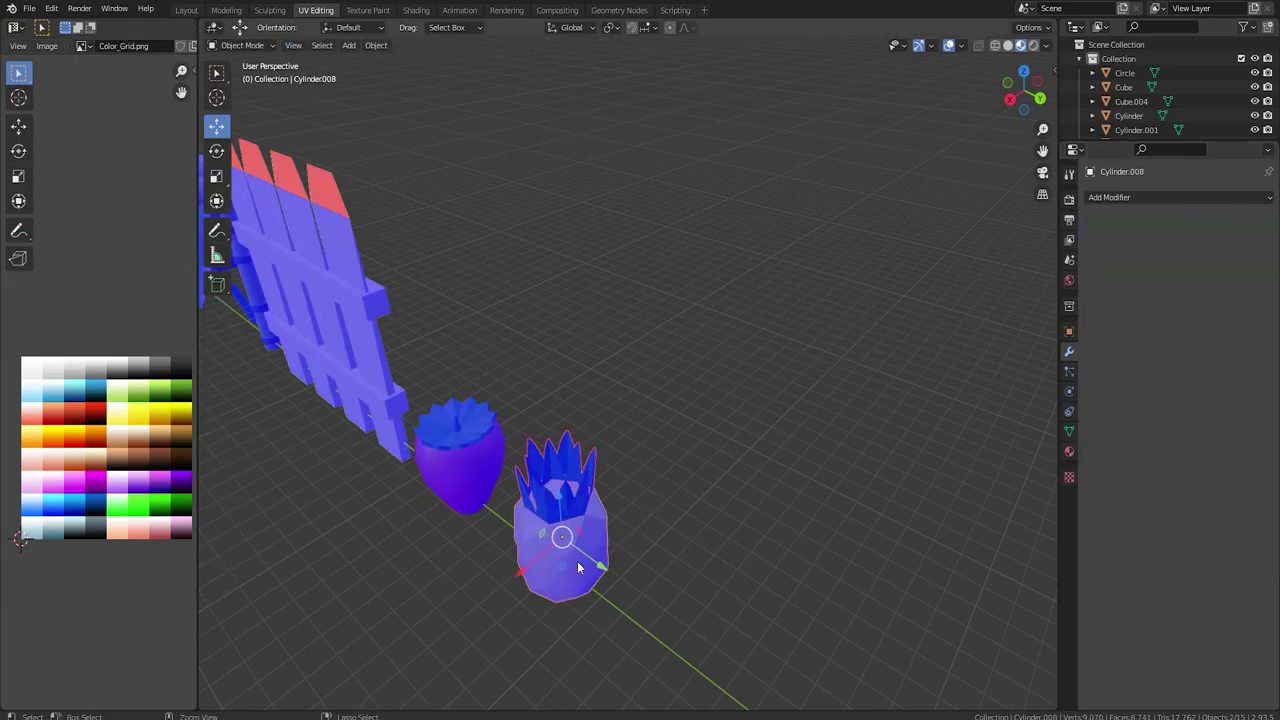
key("ctrl+j")
Inspect the tulips and the other props from several sides for remaining inverted faces.
scroll(550, 484, "down", 5)
middle_click_drag(561, 428, 917, 351, "shift")
scroll(735, 367, "up", 4)
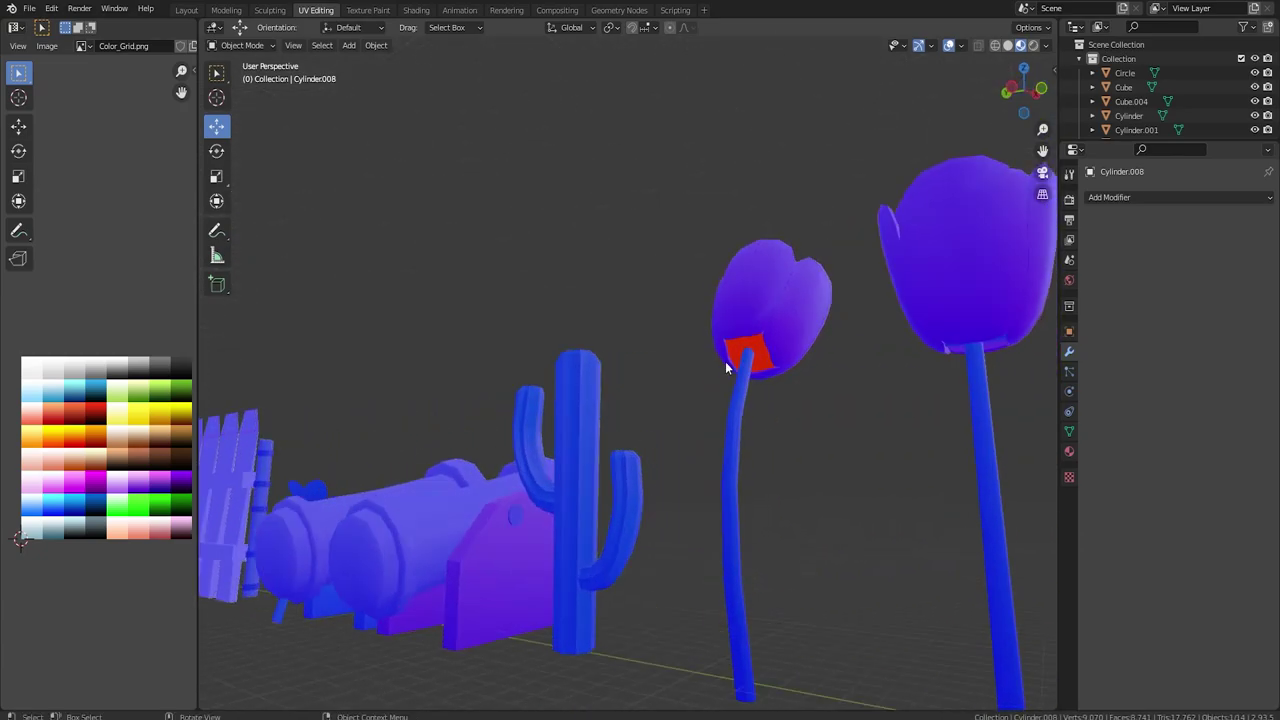
middle_click_drag(755, 355, 172, 492)
scroll(170, 492, "down", 6)
middle_click_drag(262, 472, 506, 470)
scroll(640, 478, "down", 7)
middle_click_drag(730, 468, 455, 467)
scroll(455, 467, "up", 4)
middle_click_drag(496, 545, 610, 427, "shift")
middle_click_drag(629, 478, 585, 313)
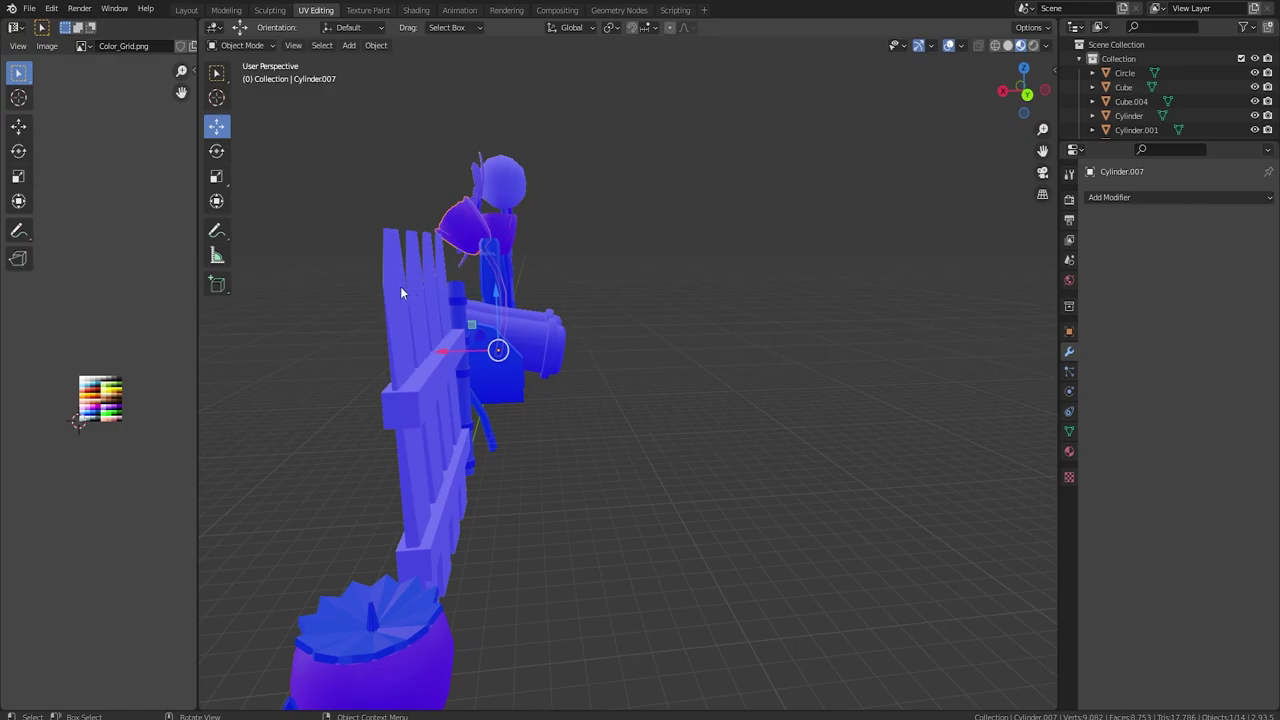
Select the picket fence and check its mesh up close in Edit Mode for inverted faces.
key("Tab")
scroll(397, 296, "up", 3)
middle_click_drag(397, 296, 509, 343, "shift")
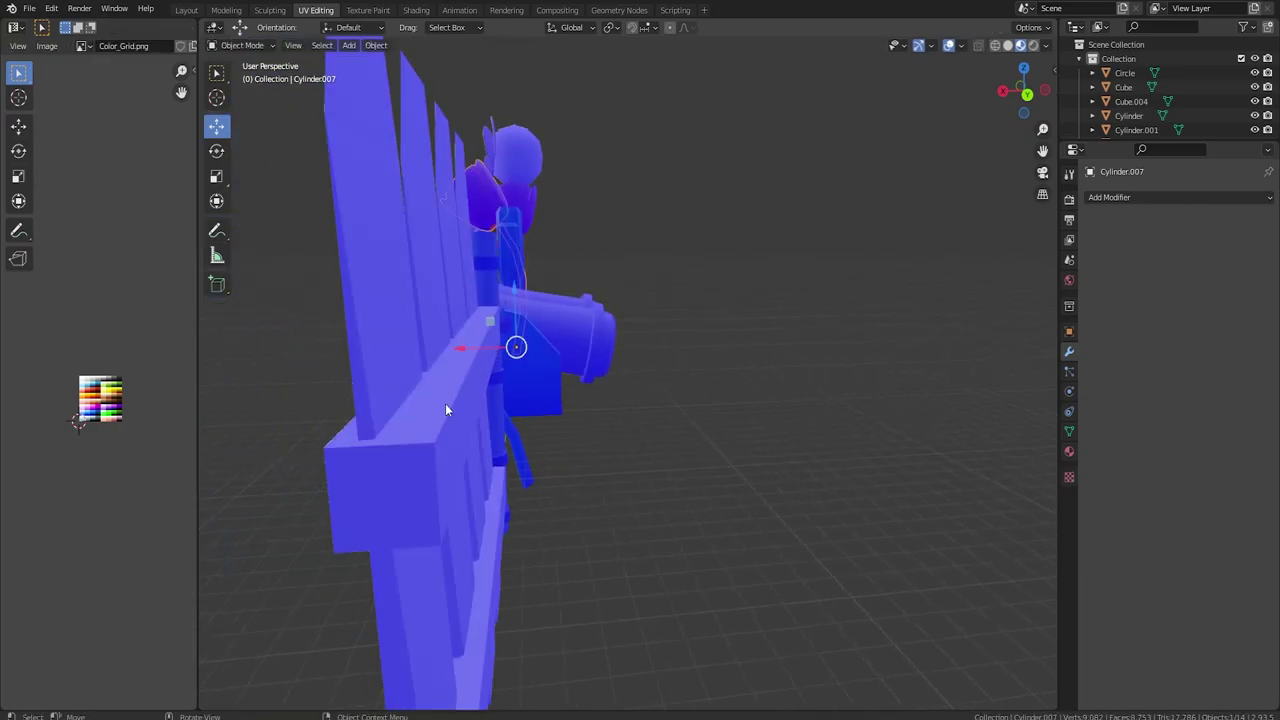
key("Tab")
left_click(446, 404)
key("Tab")
middle_click_drag(415, 262, 466, 294, "shift")
middle_click_drag(466, 294, 502, 326, "shift")
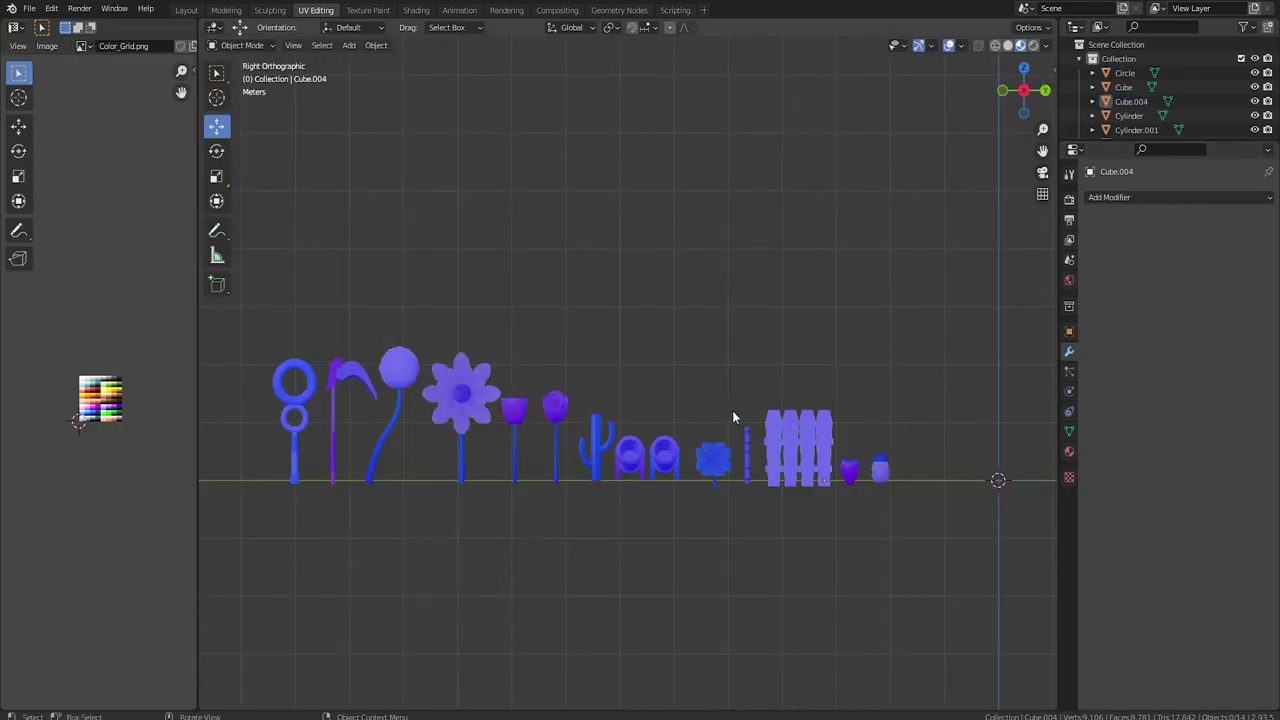
Select the whole row of garden props and enter Edit Mode on all of them together.
middle_click_drag(732, 413, 766, 443)
scroll(766, 443, "up", 3)
scroll(874, 458, "down", 4)
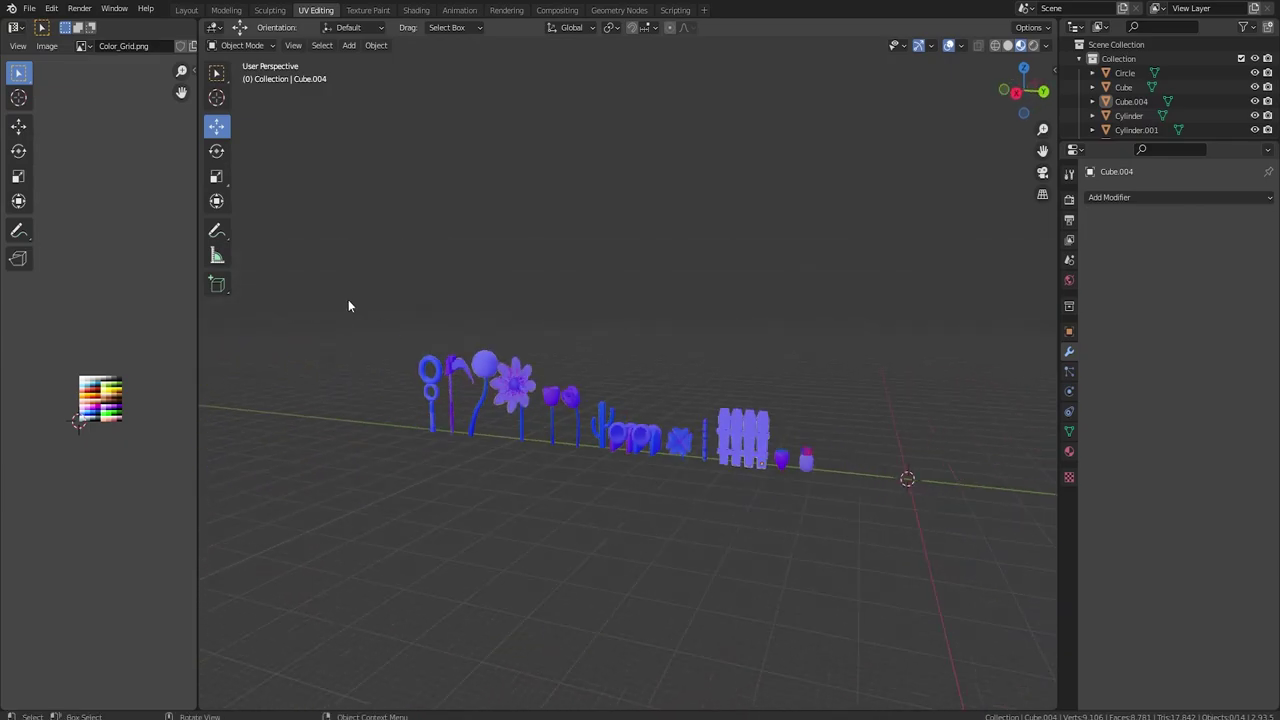
key("shift+b")
left_click_drag(348, 300, 870, 504)
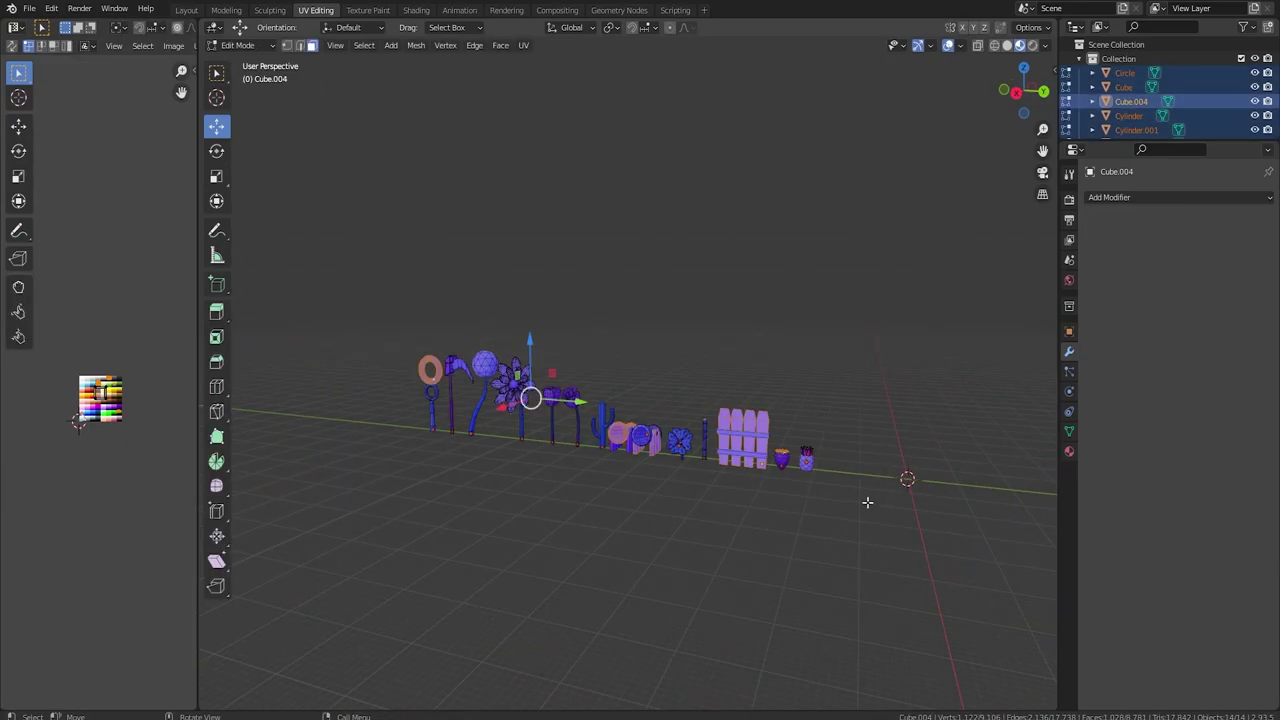
Turn off the Face Orientation overlay and select all the garden props in Object Mode.
left_click(961, 45)
left_click(878, 320)
left_click(778, 353)
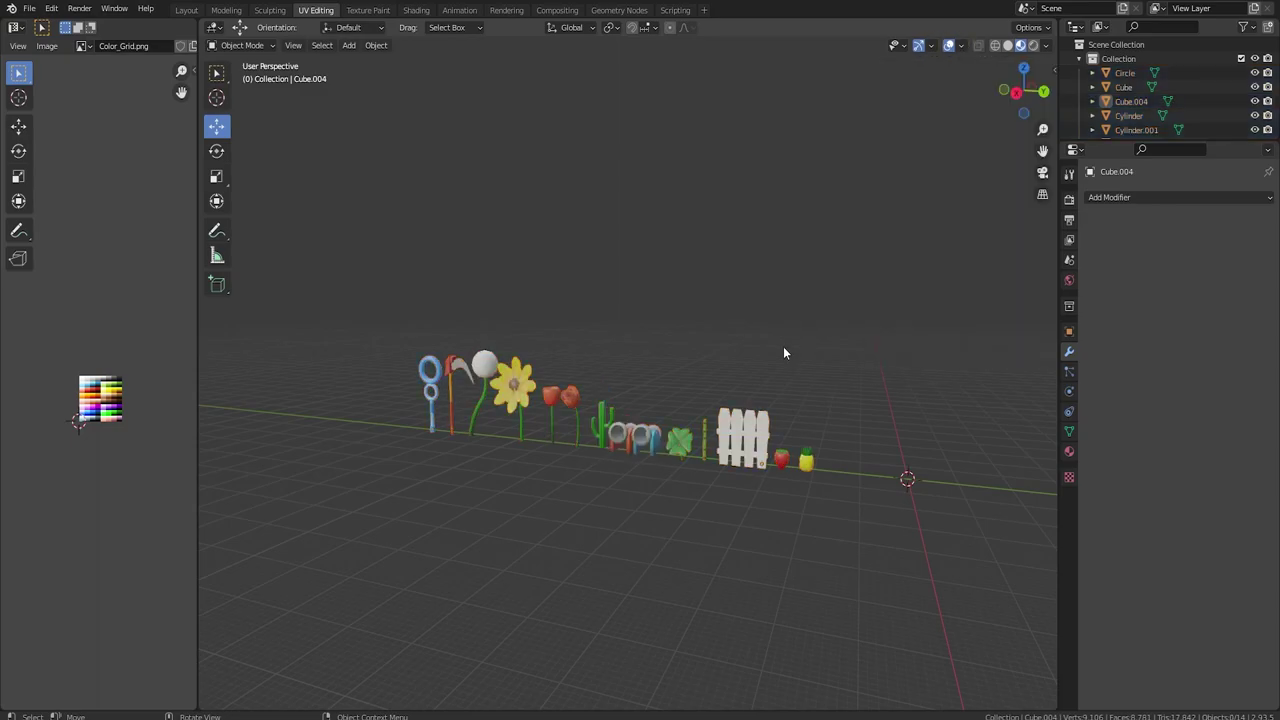
scroll(778, 353, "down", 3)
key("shift+b")
left_click_drag(464, 311, 703, 430)
key("a")
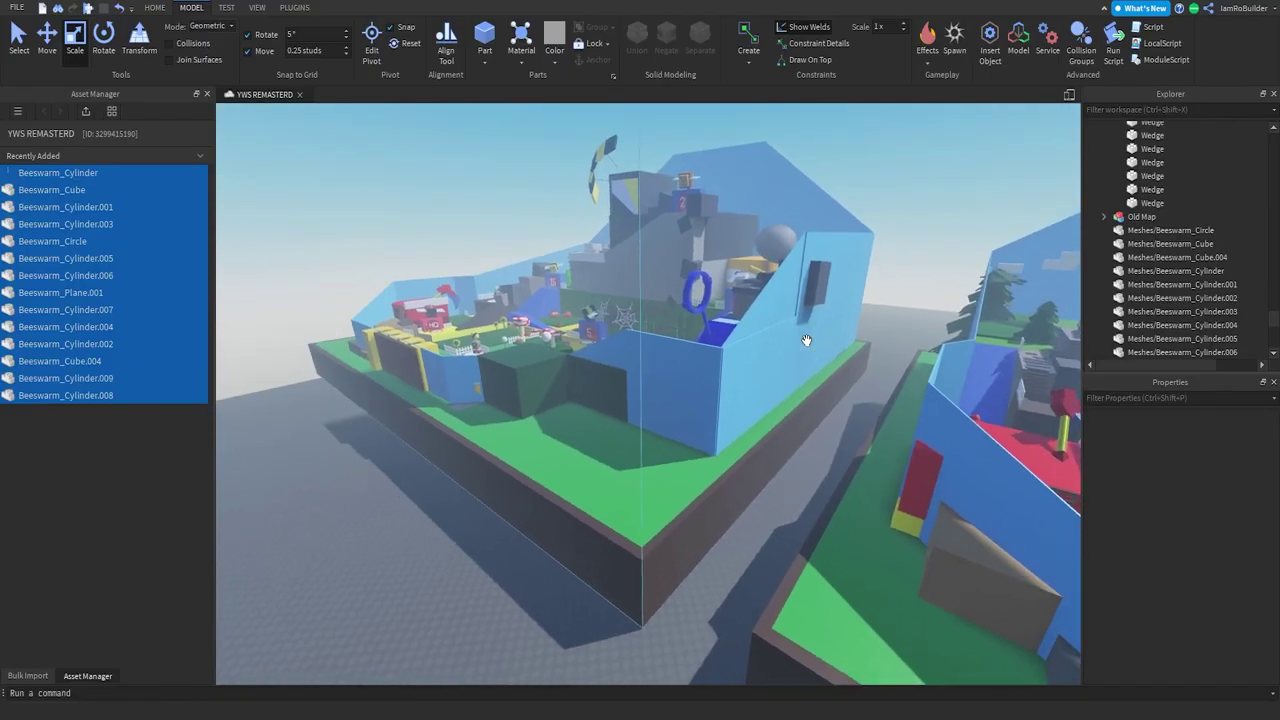
Switch to Roblox Studio and inspect the map's pumpkin field, selecting its green base part.
right_click_drag(806, 340, 644, 366)
key("w")
left_click(690, 402)
key("w")
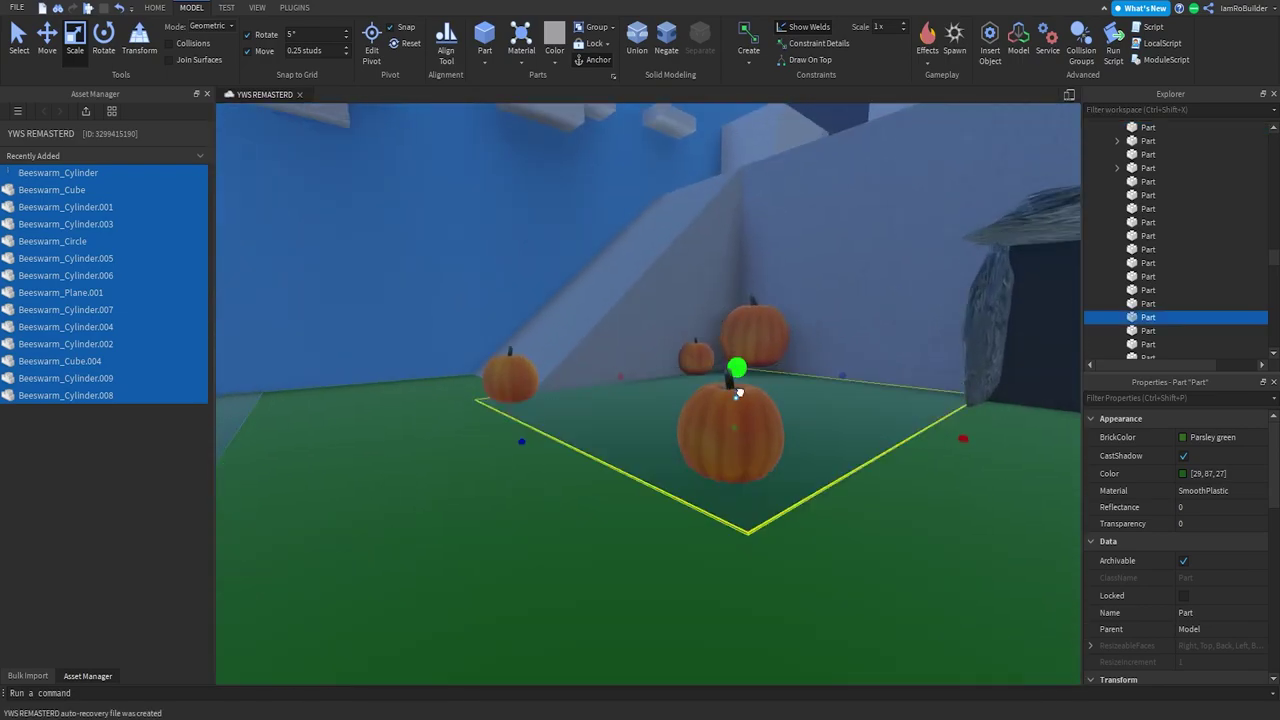
right_click_drag(740, 393, 779, 412)
key("w")
left_click(860, 571)
right_click_drag(860, 571, 851, 551)
key("s")
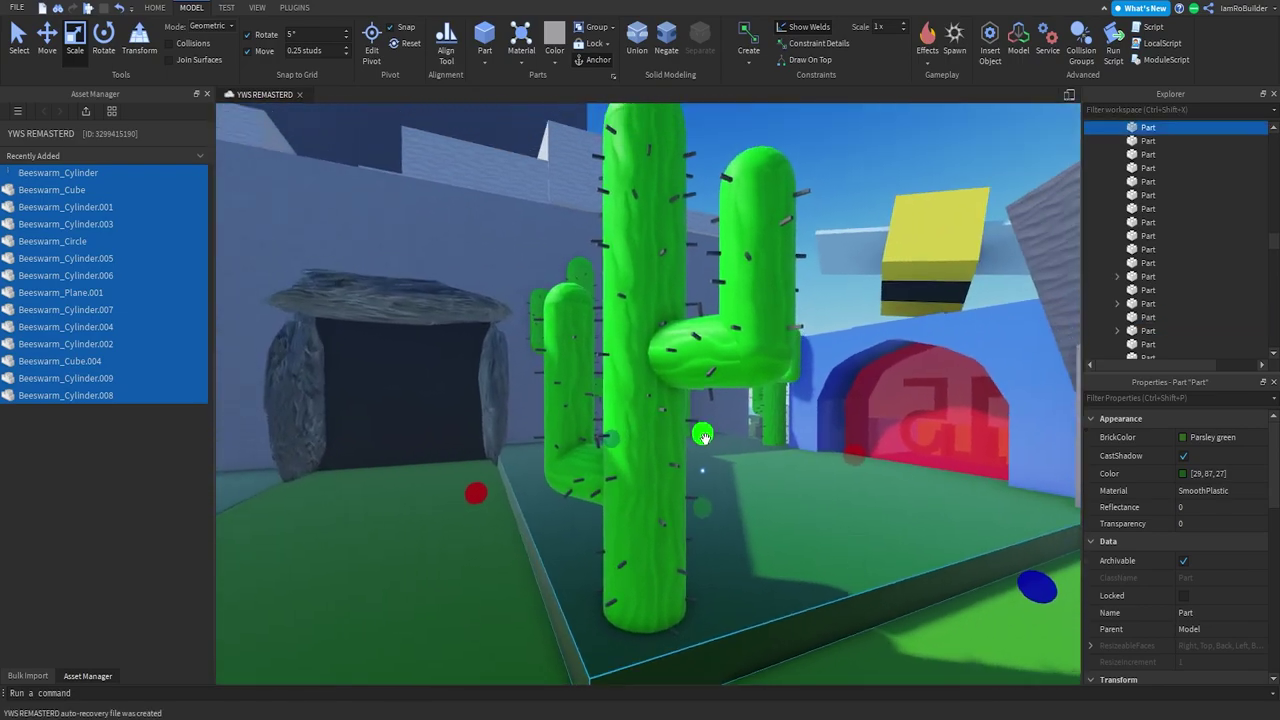
Examine the cactus, spider web and strawberry fields, selecting the green base parts, and view the rest of the map.
key("w")
right_click_drag(703, 434, 729, 491)
key("w")
key("w")
key("w")
key("w")
left_click(877, 349)
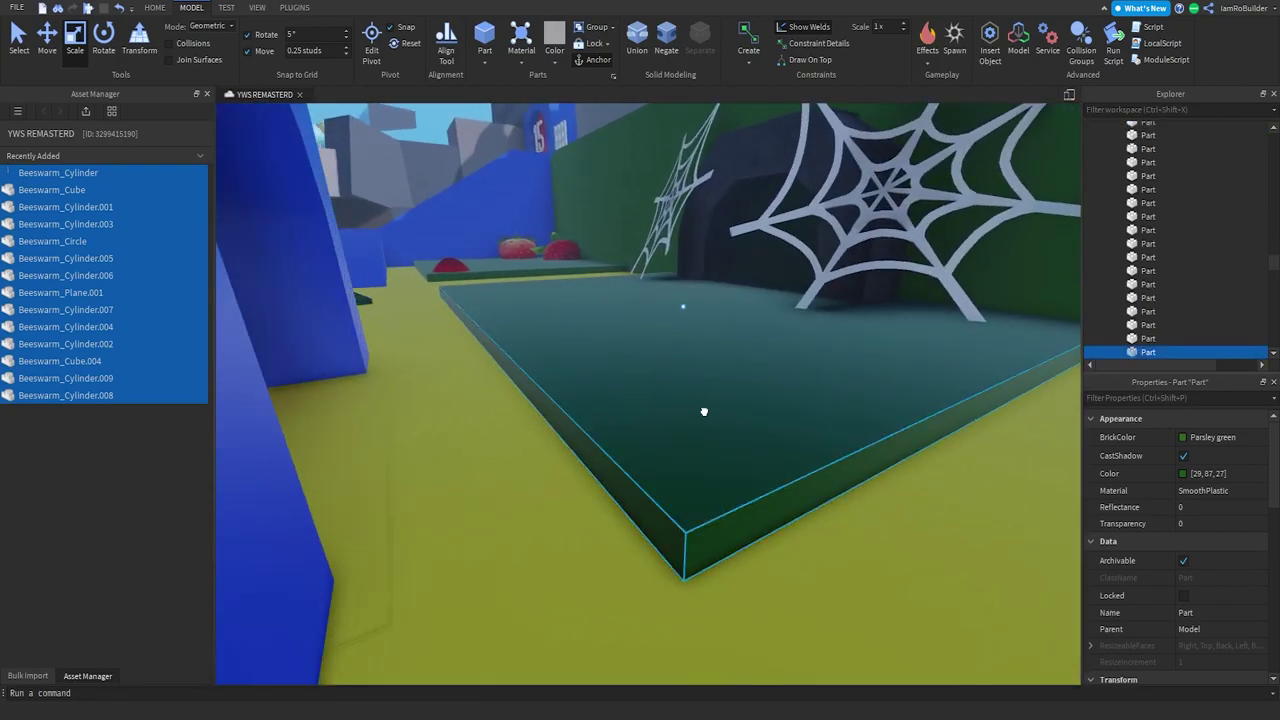
left_click(703, 409)
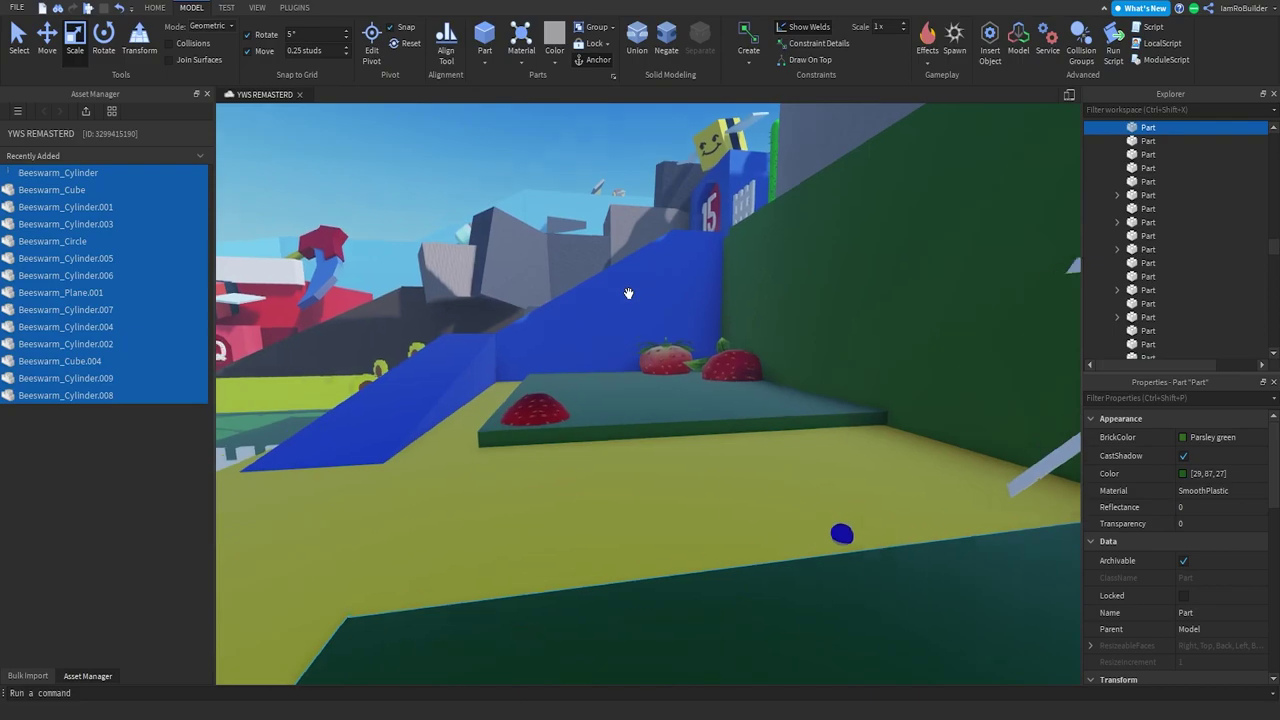
right_click_drag(626, 291, 652, 390)
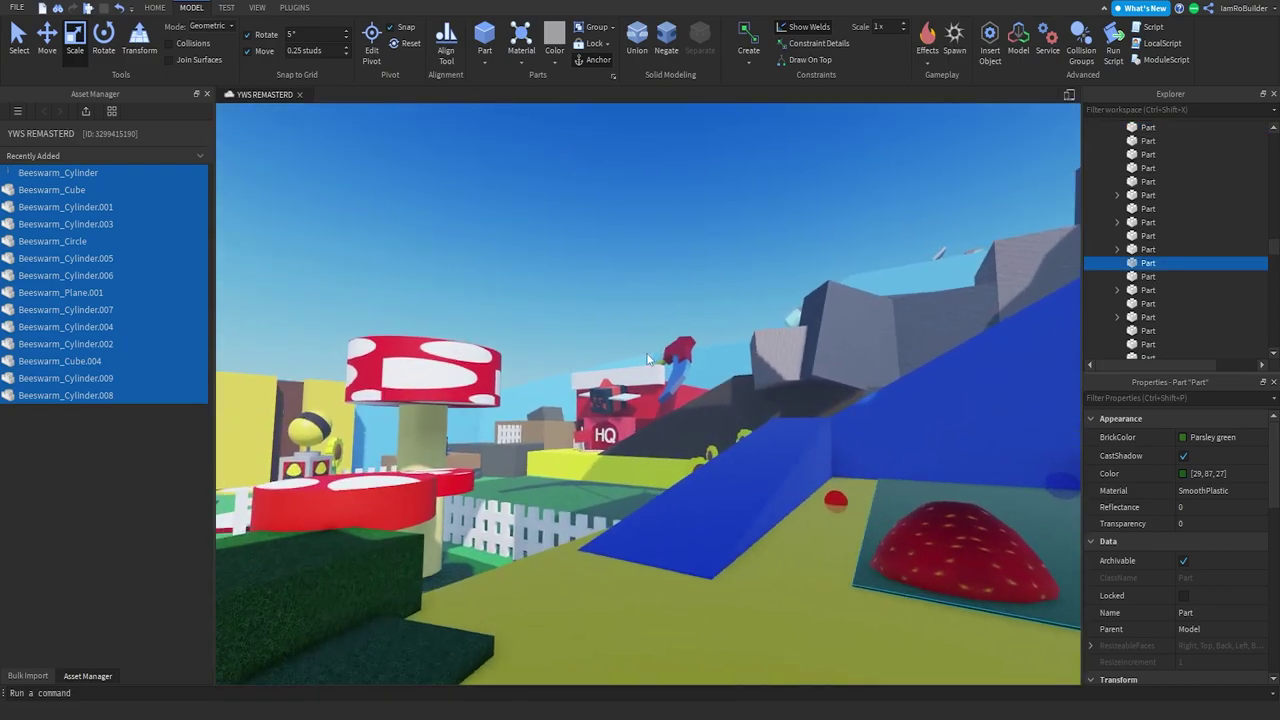
right_click_drag(646, 353, 655, 358)
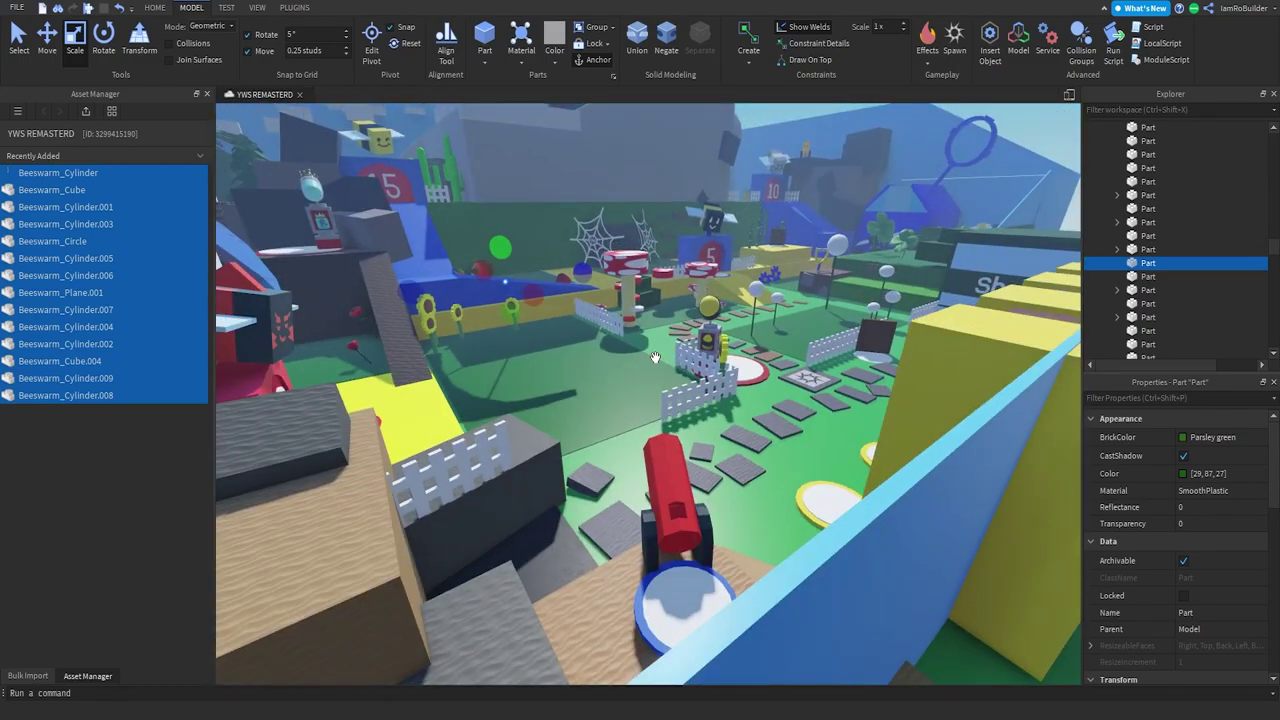
Replace the Lighting service's effects, from Atmosphere to SunRays, with a Sky, Bloom, ColorCorrection and DepthOfField set.
scroll(1160, 230, "down", 10)
scroll(1157, 219, "down", 1)
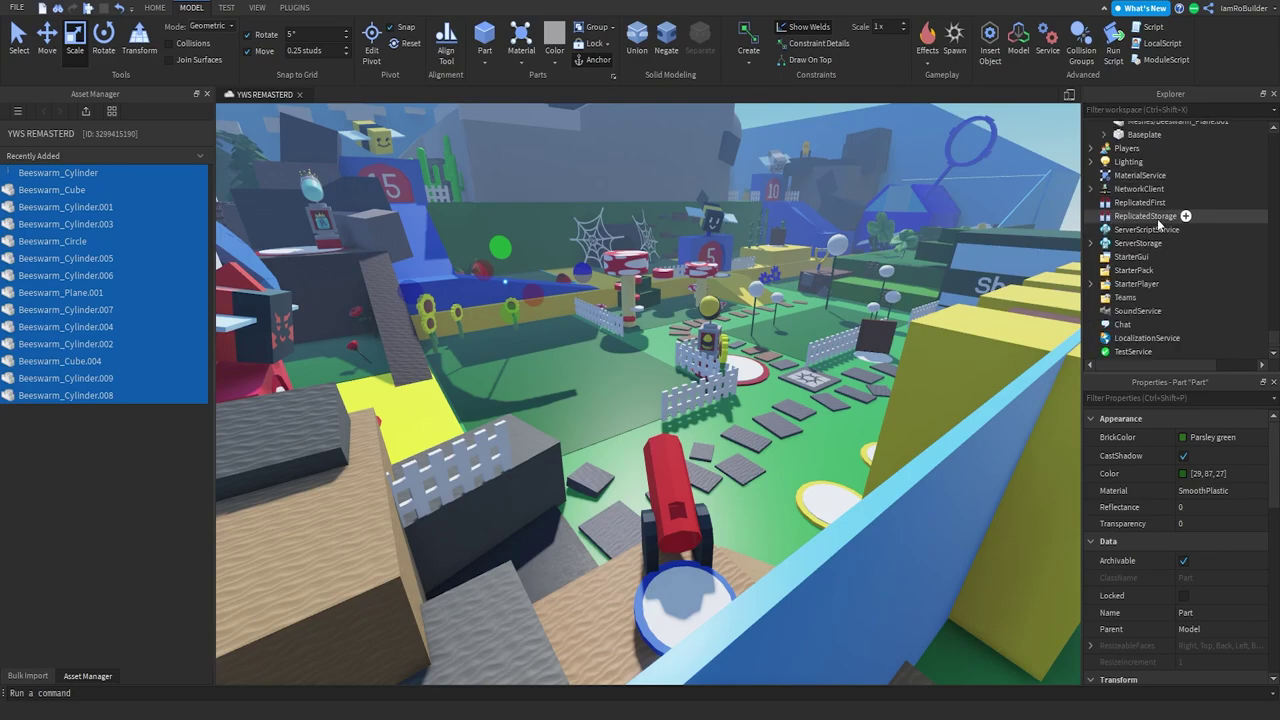
left_click(1120, 163)
left_click(1090, 162)
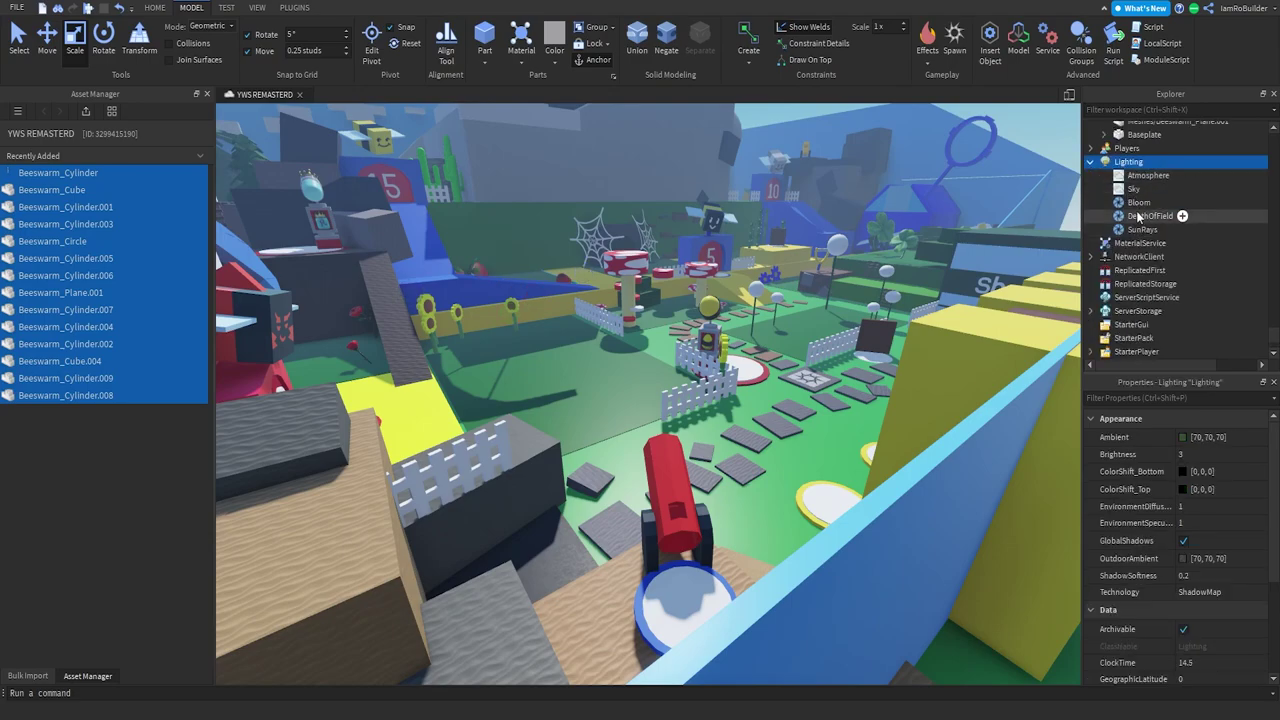
left_click(1140, 229)
left_click(1146, 175, "shift")
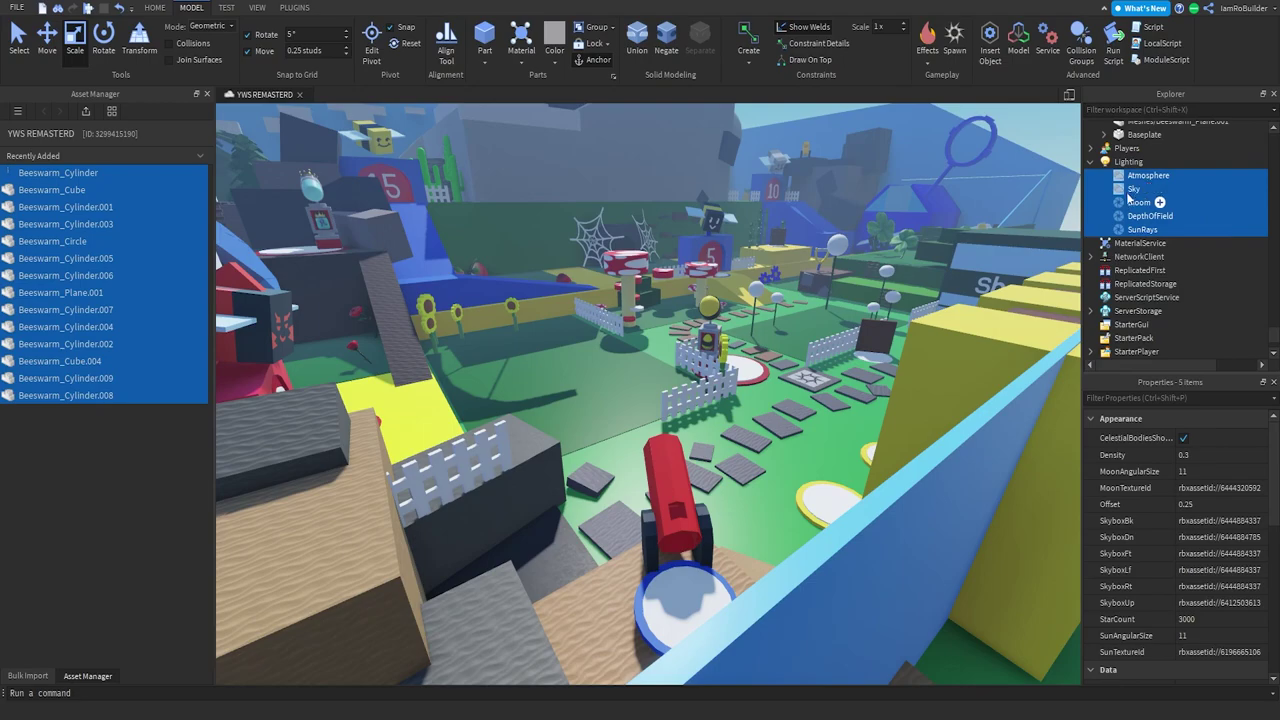
right_click_drag(822, 239, 821, 240)
key("w")
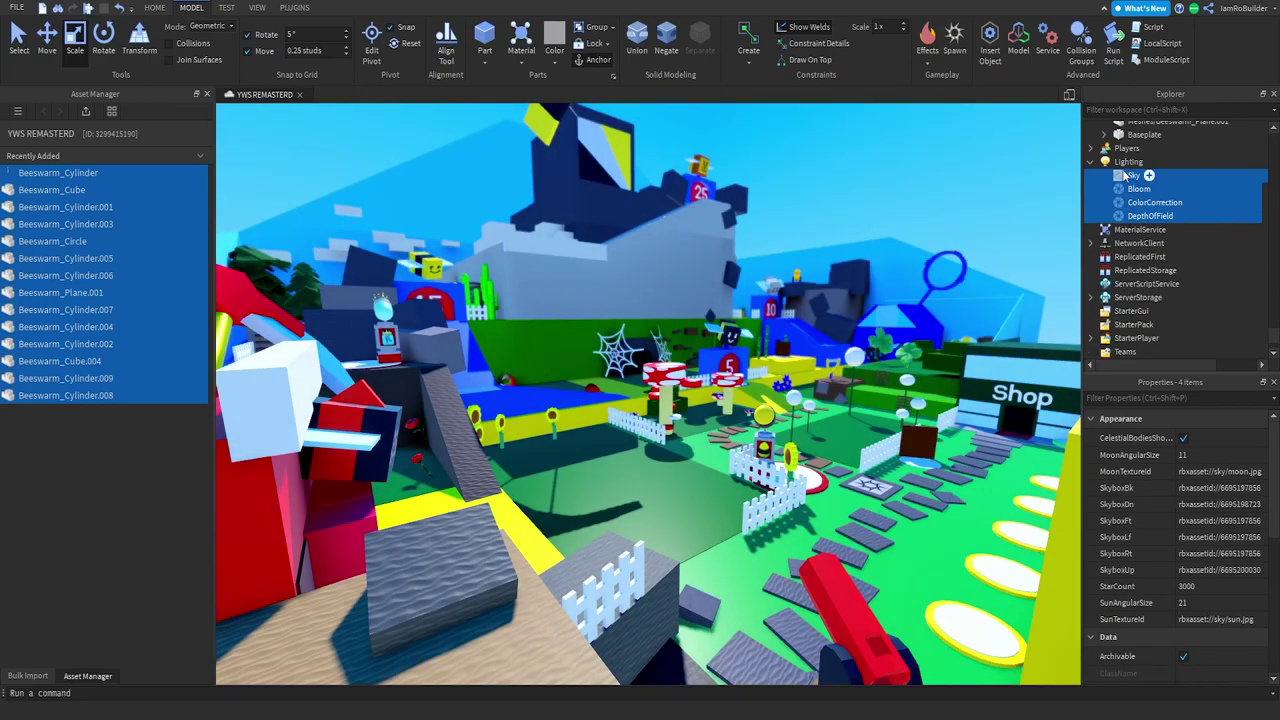
Select the Lighting service, set its Ambient color to [235, 199, 67] and check the effect on the map and sky.
left_click(1008, 176)
left_click(1128, 162)
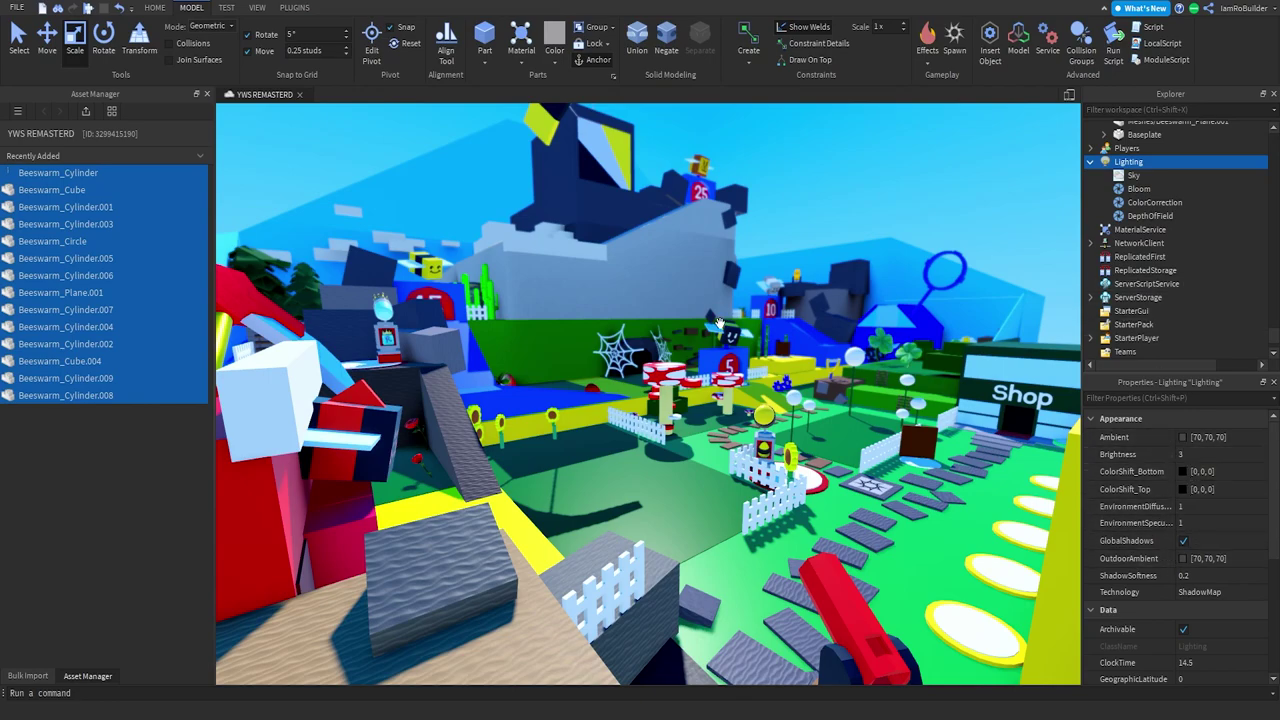
right_click_drag(726, 302, 744, 376)
key("w")
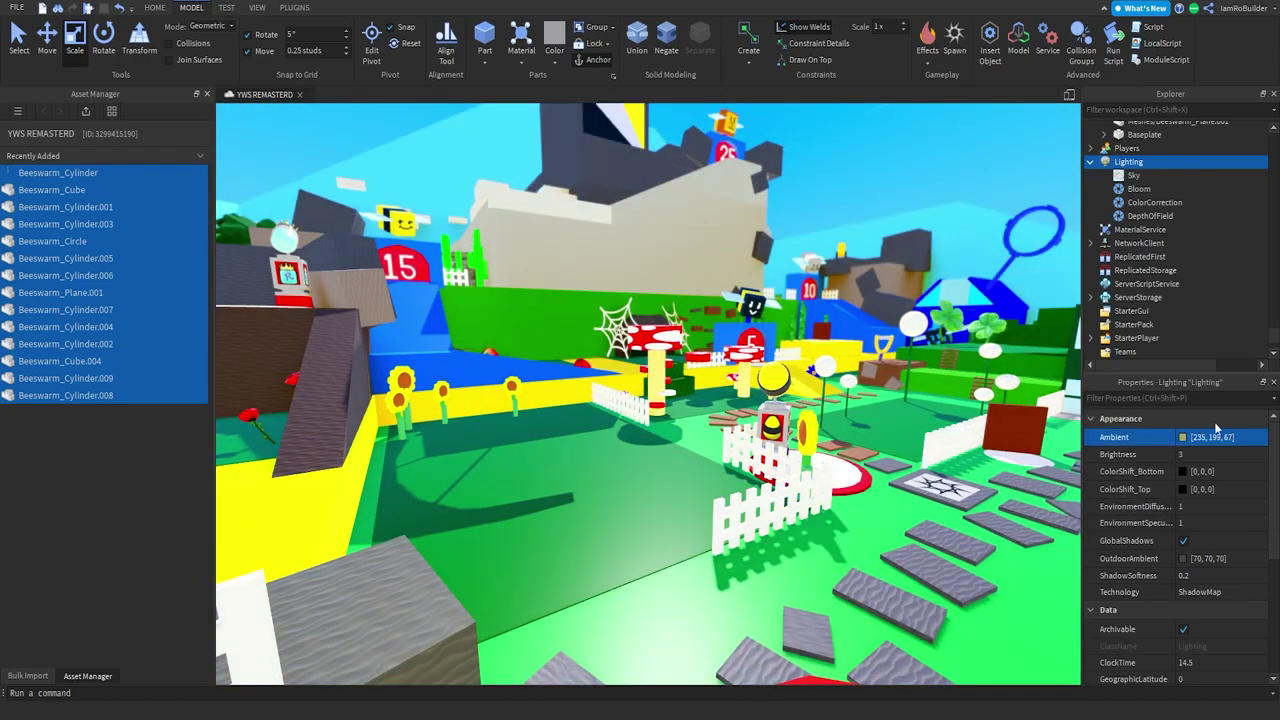
right_click_drag(897, 317, 867, 311)
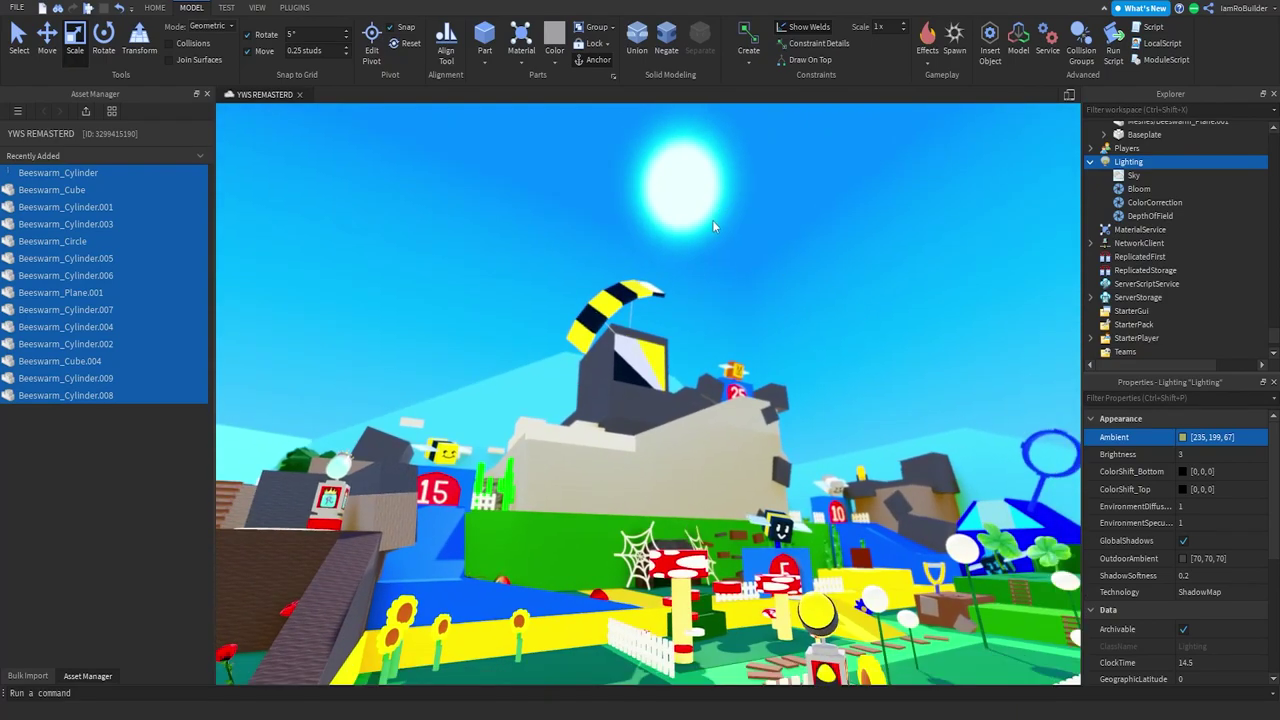
right_click_drag(656, 235, 656, 235)
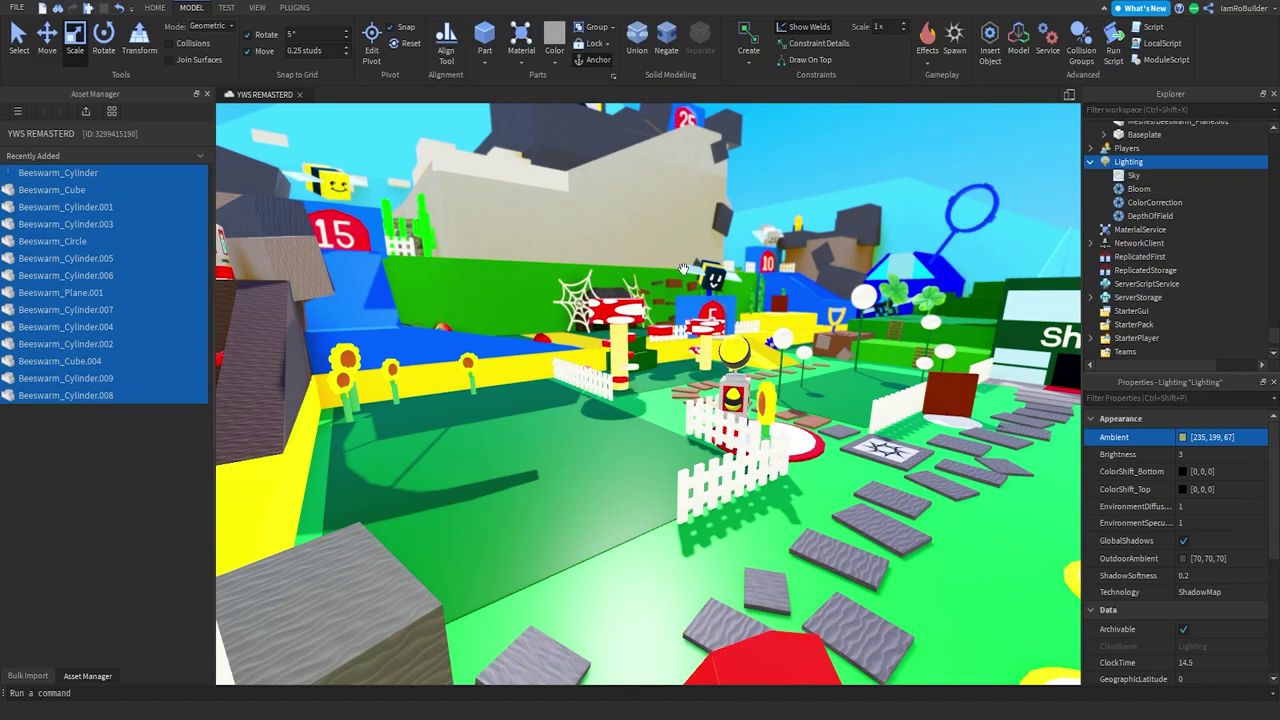
Set the Lighting service's Brightness to 2.
left_click(1212, 455)
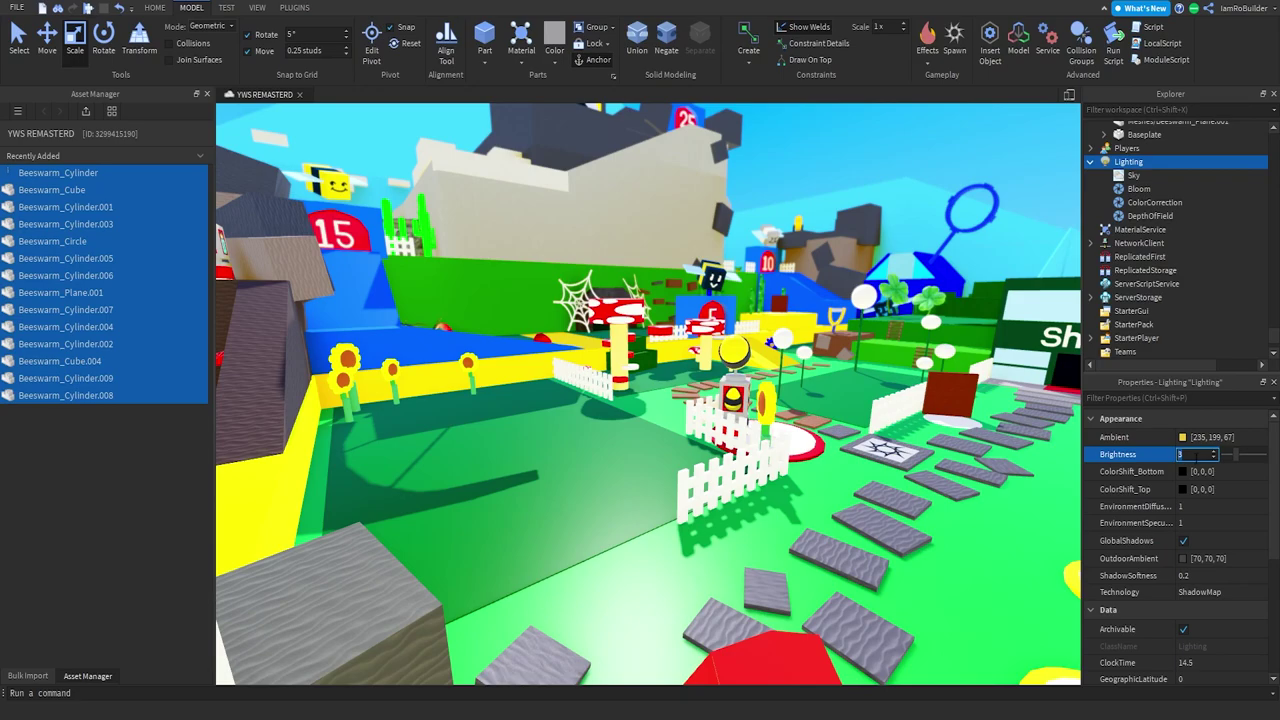
type("2")
key("Return")
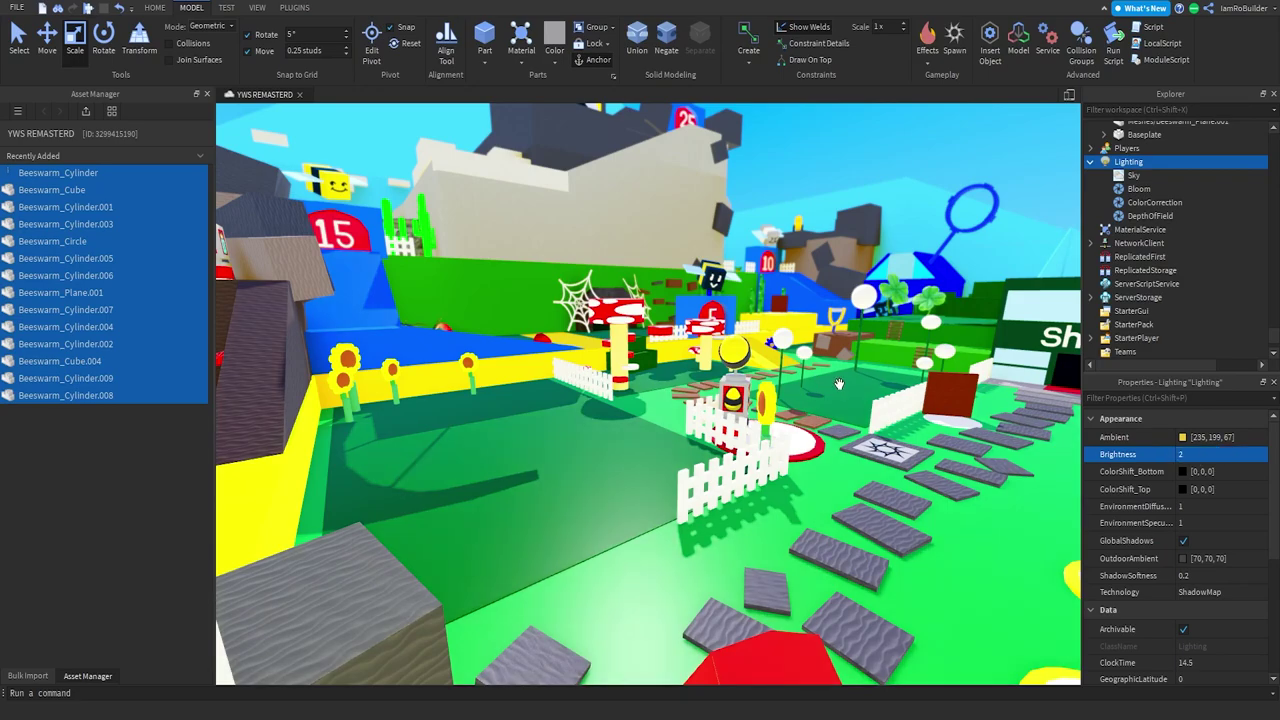
Set Lighting's ColorShift_Bottom to [0, 85, 0], ColorShift_Top to [175, 255, 253] and OutdoorAmbient to [97, 98, 98].
left_click(1212, 474)
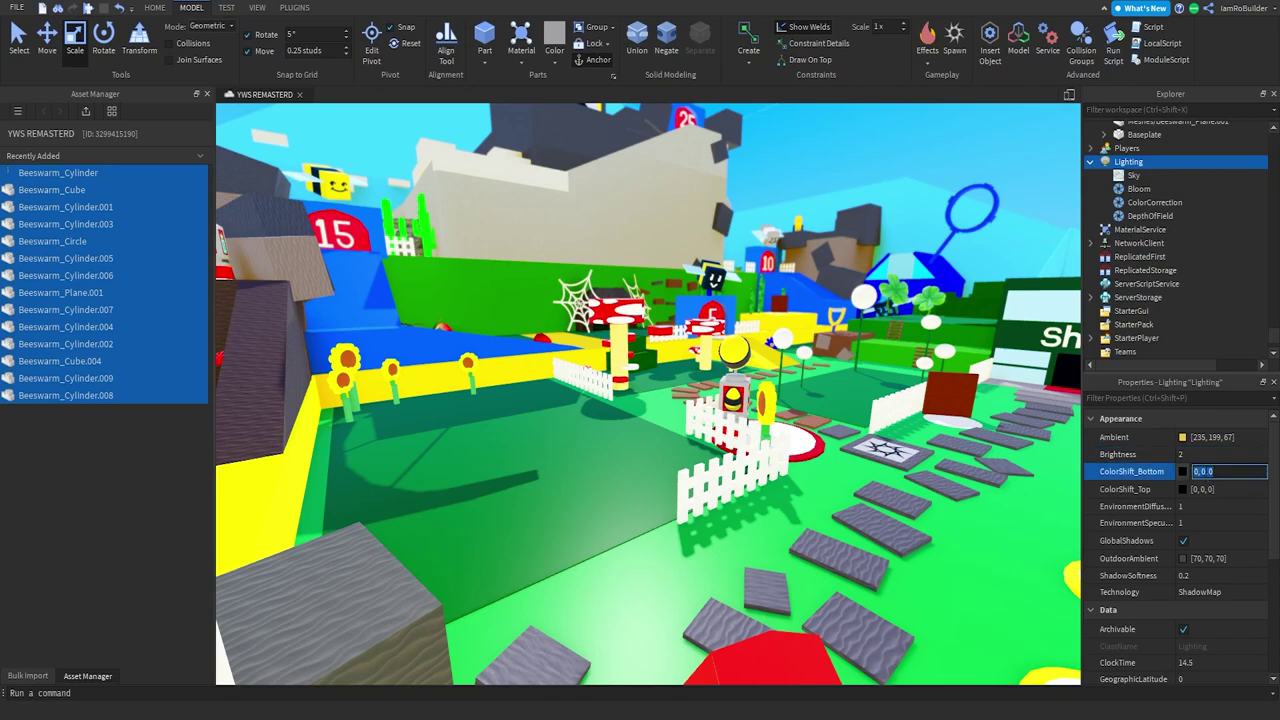
type("5")
key("Return")
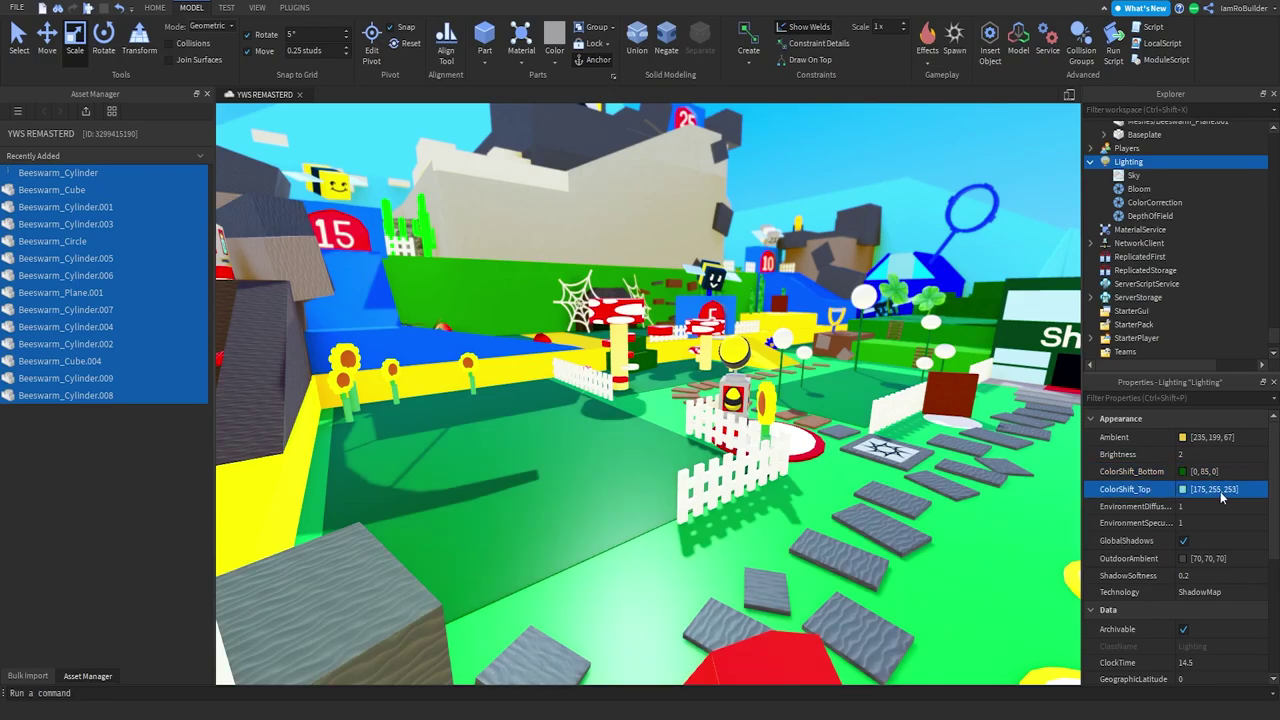
right_click_drag(796, 274, 802, 278)
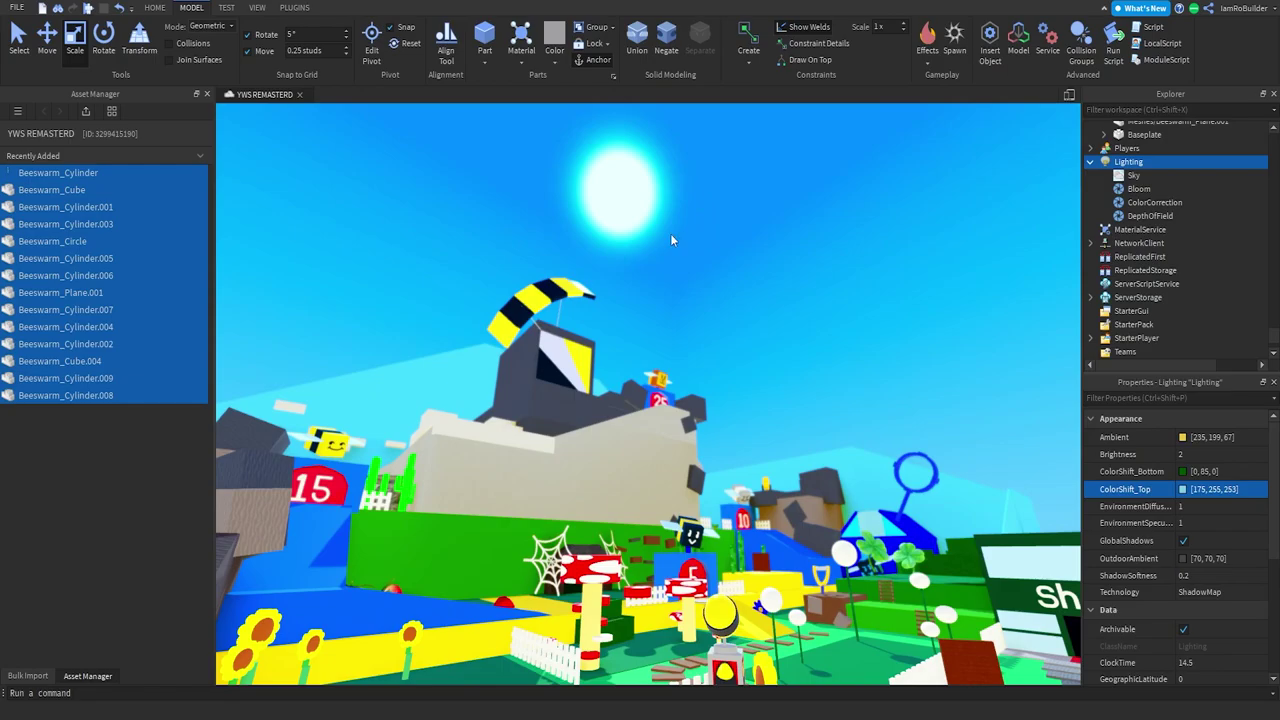
right_click_drag(724, 290, 726, 286)
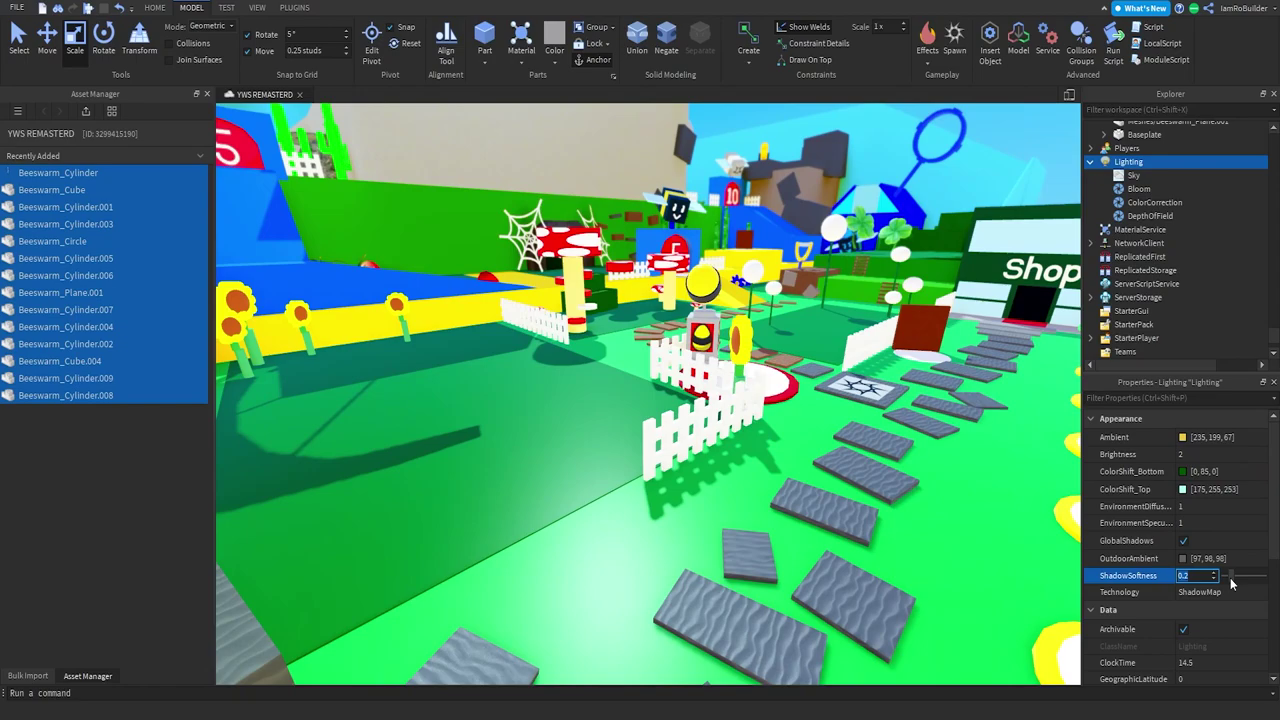
Compare Lighting's ShadowSoftness at 0 and 1 on the fence shadows and set it to 1.
left_click_drag(1231, 577, 1264, 578)
right_click_drag(791, 498, 791, 508)
key("w")
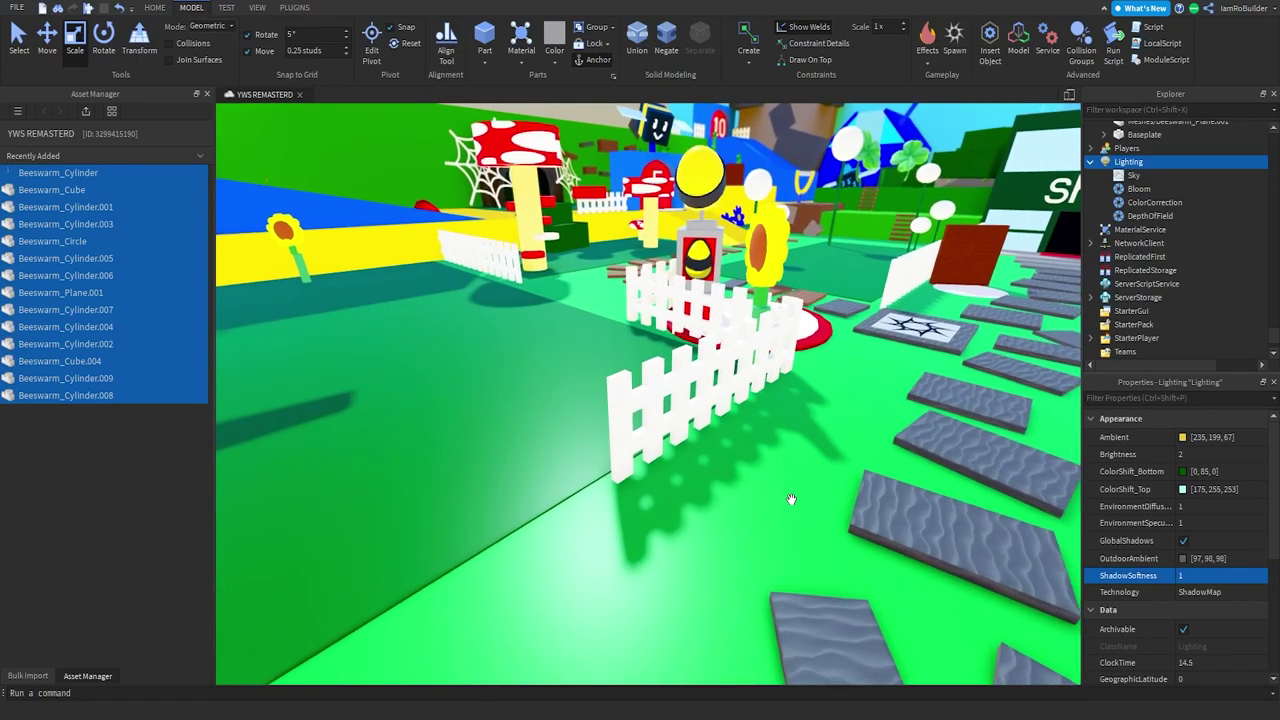
left_click(1212, 577)
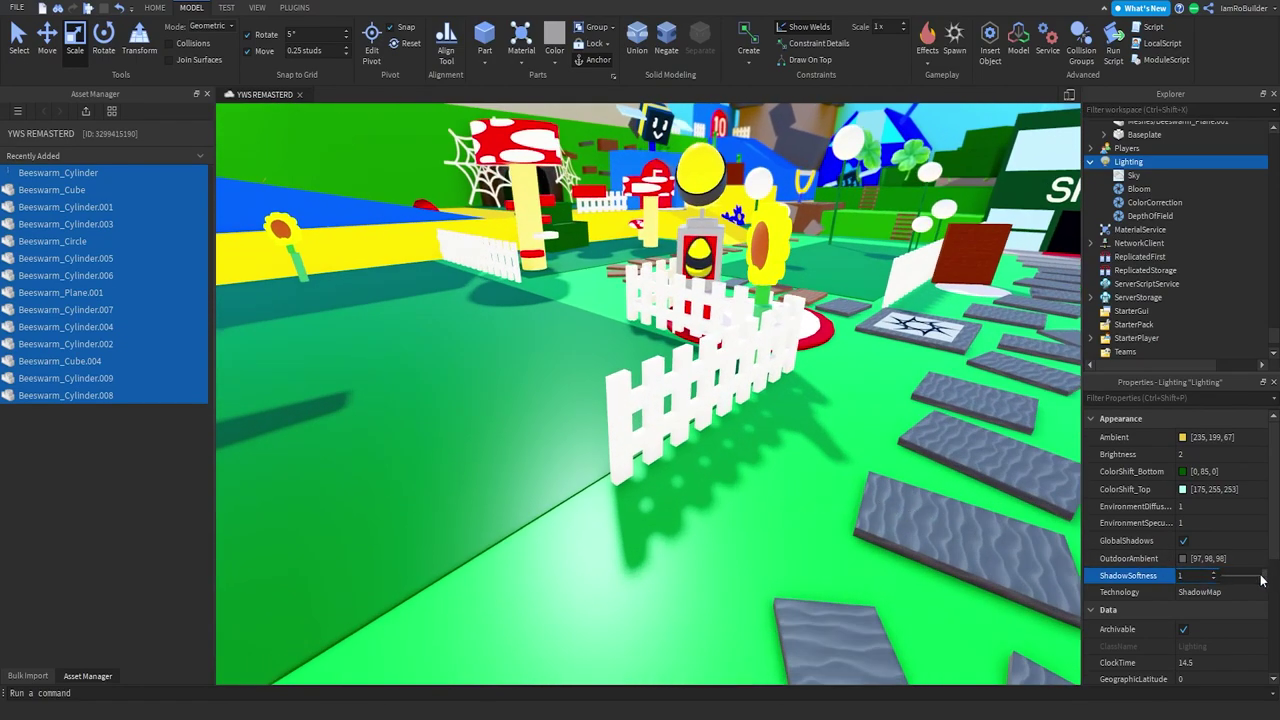
left_click_drag(1258, 580, 1089, 578)
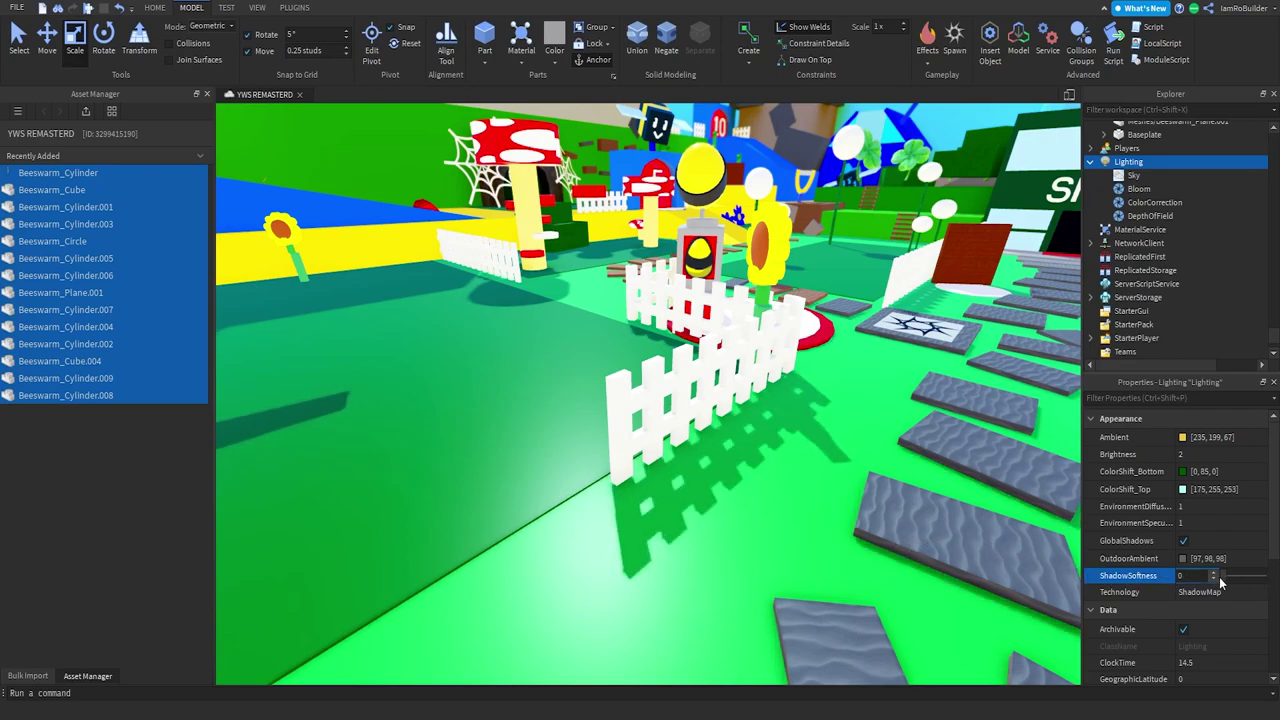
left_click_drag(1222, 580, 1264, 578)
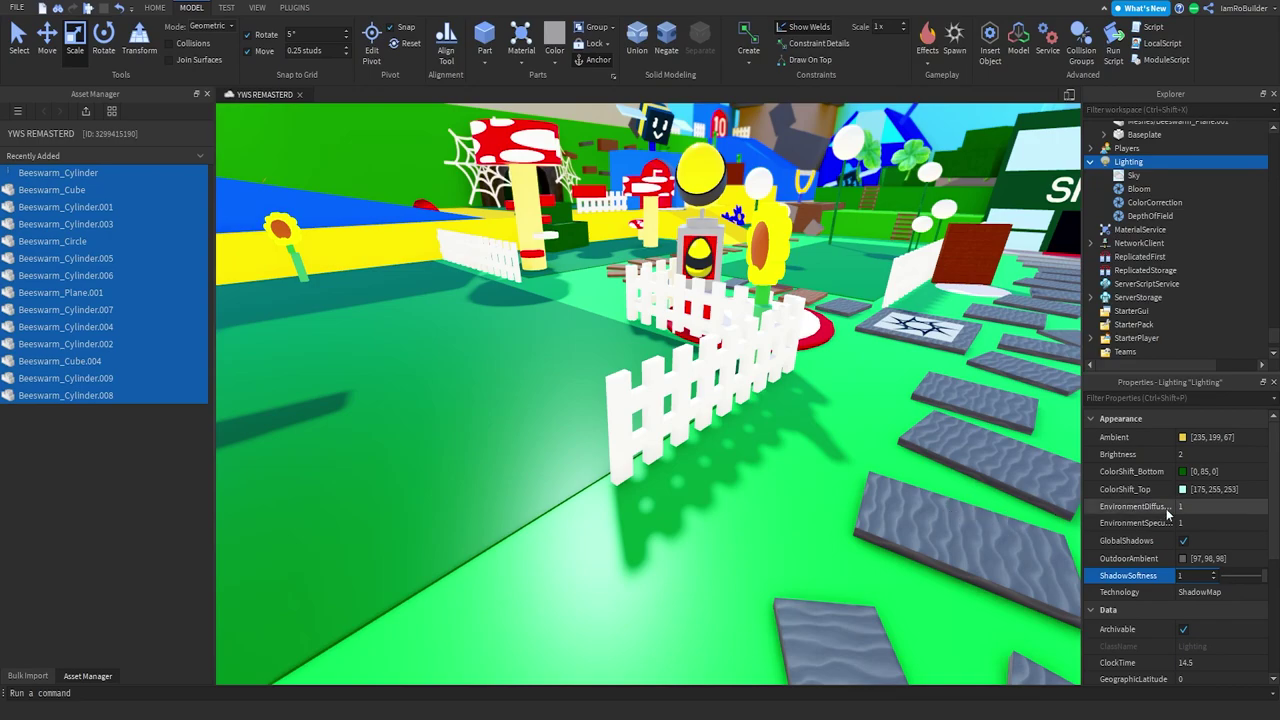
Set Lighting's ClockTime to 12.5 and view the map from farther back.
scroll(1176, 508, "down", 2)
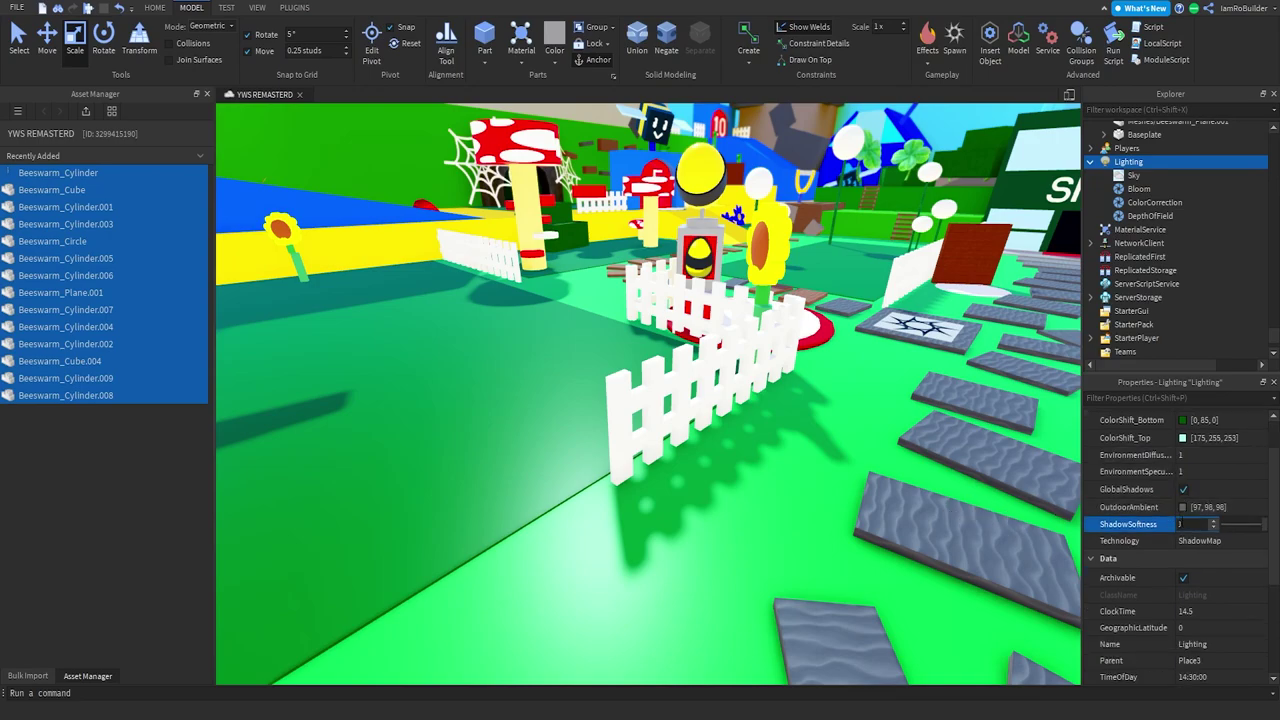
left_click(1190, 611)
type("12.5")
key("Return")
right_click_drag(752, 415, 771, 436)
key("s")
key("a")
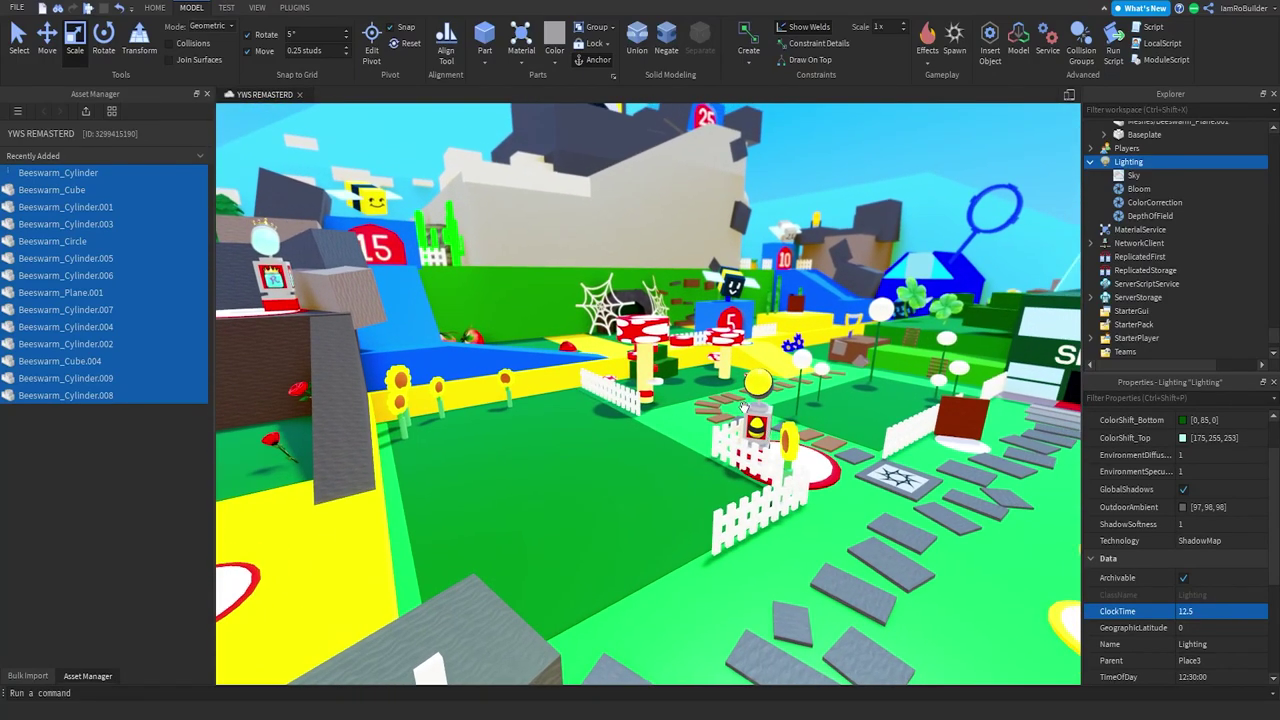
Set Lighting's GeographicLatitude to 60.
left_click(1210, 629)
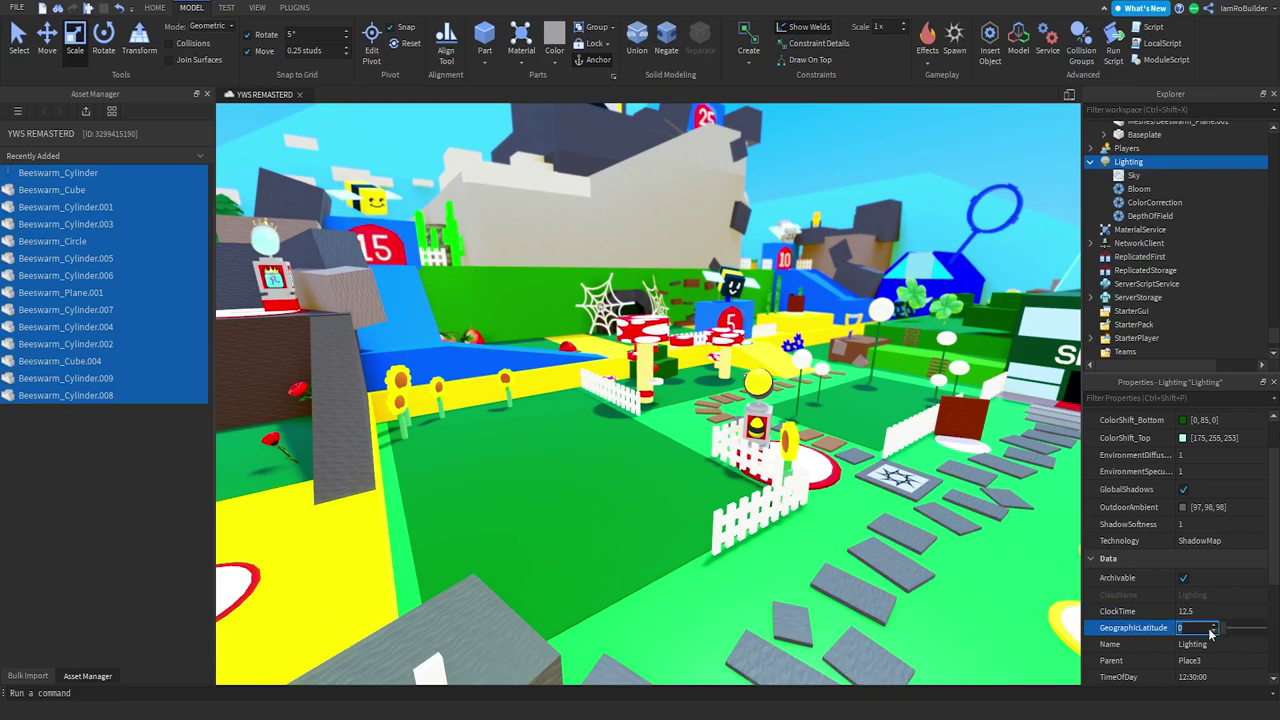
type("60")
key("Return")
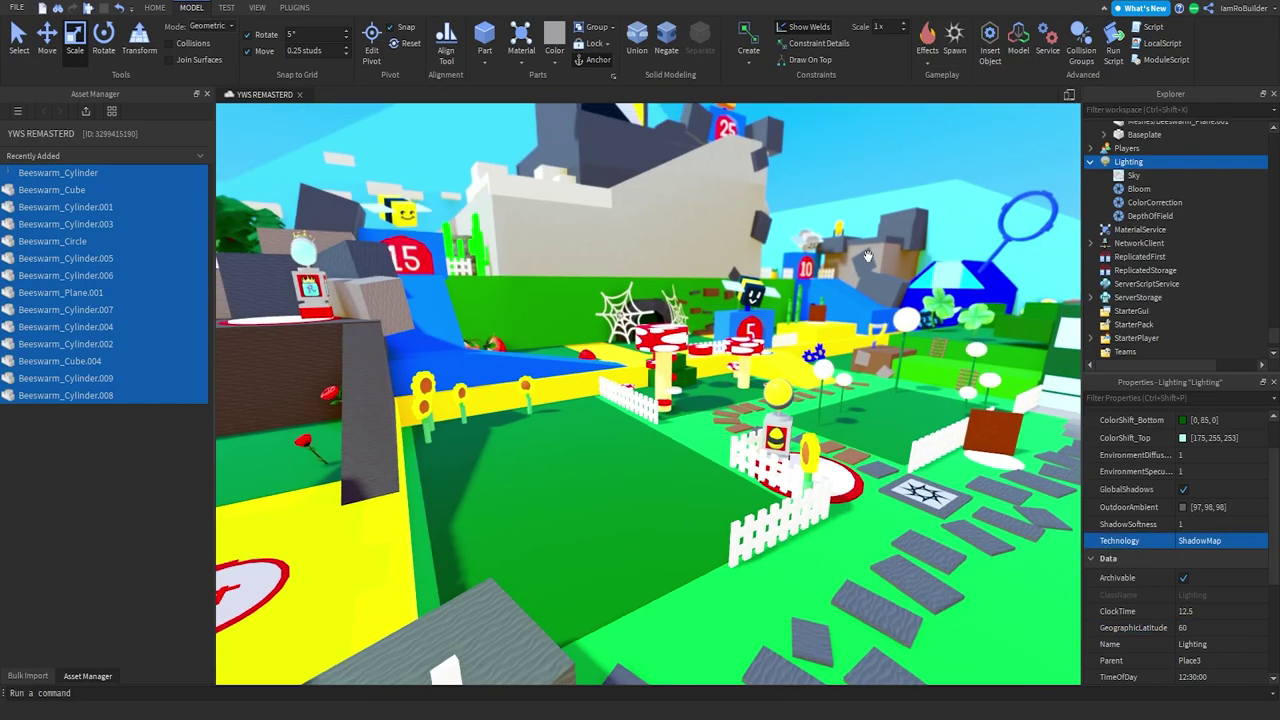
Examine the shadows and colours around the red HQ, the lawn and the shop from several viewpoints with Lighting deselected.
right_click_drag(811, 243, 811, 243)
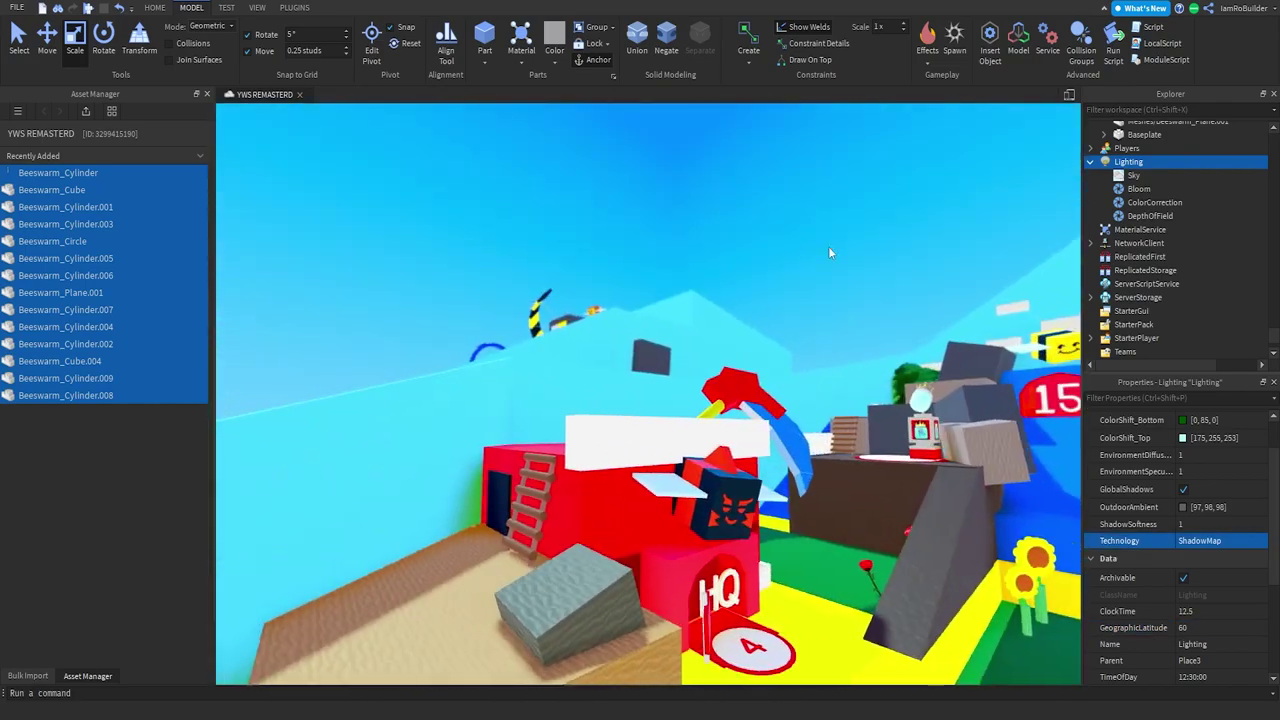
right_click_drag(785, 343, 785, 343)
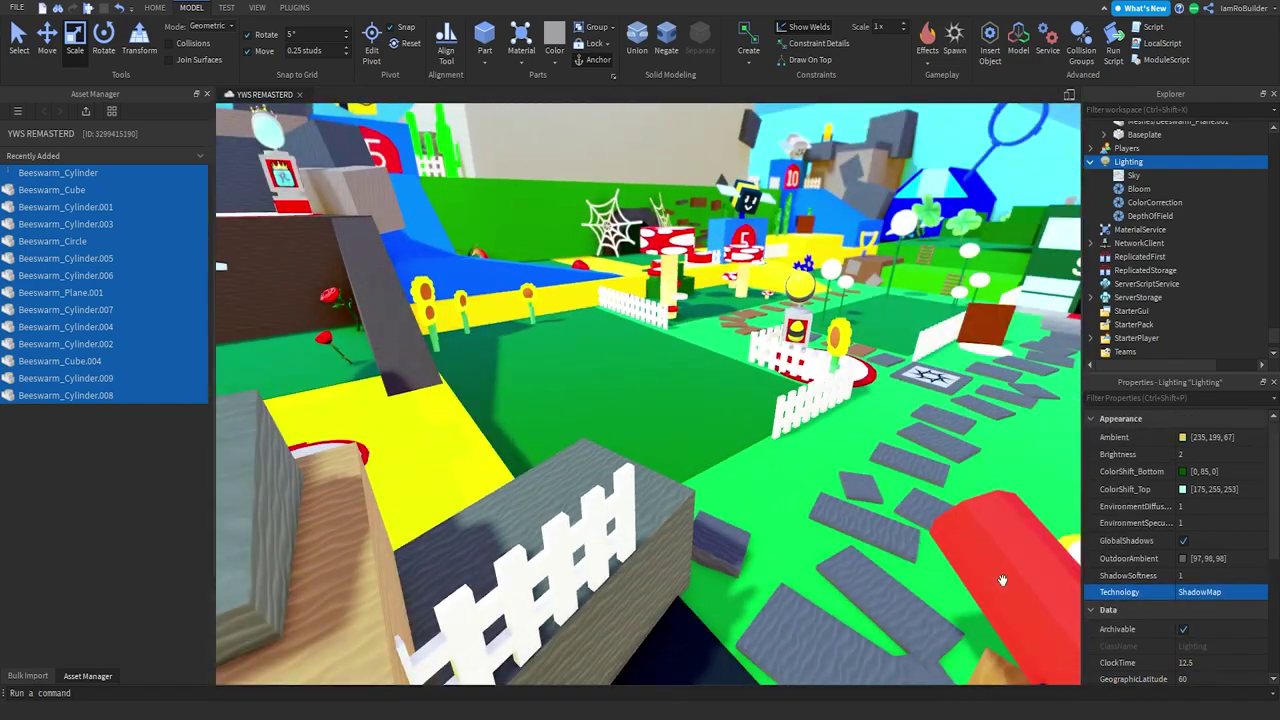
right_click_drag(754, 420, 754, 420)
key("w")
left_click(1090, 162)
right_click_drag(763, 372, 763, 372)
left_click(763, 372)
key("w")
scroll(763, 372, "down", 6)
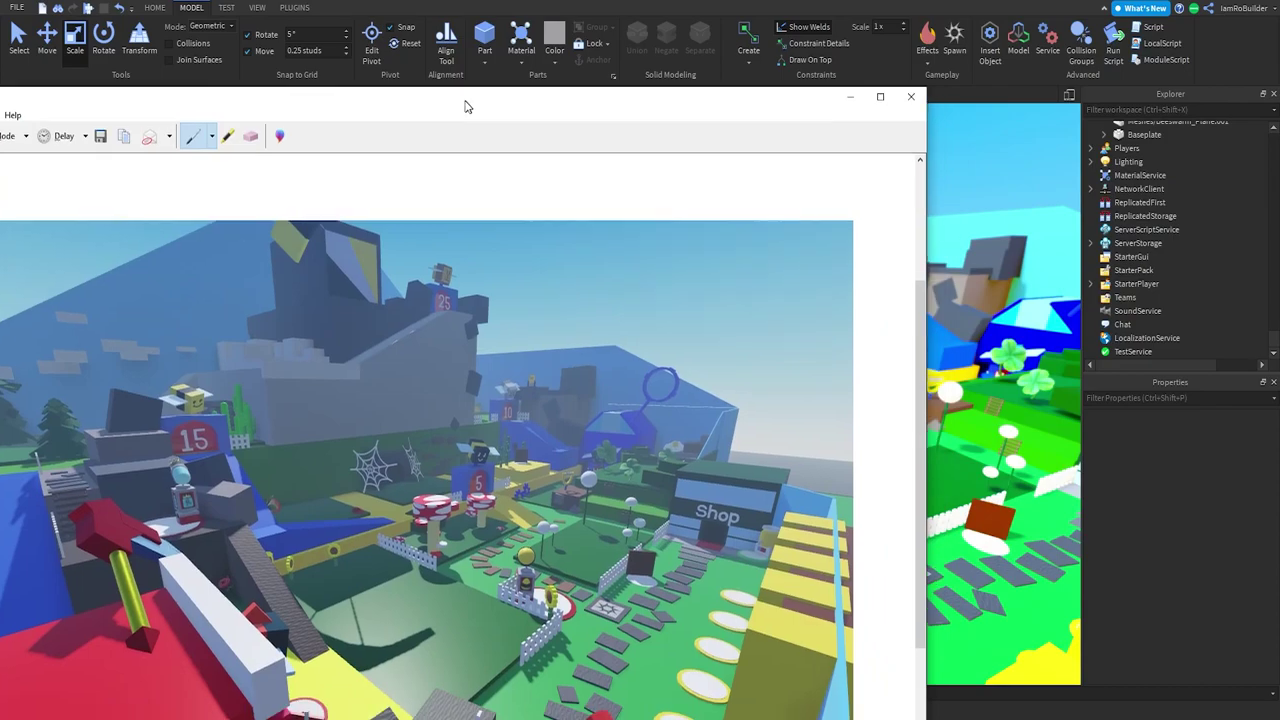
Place the screenshot of the map's original lighting beside the viewport to compare them, and dismiss the completed bulk import list.
mouse_move(466, 106)
left_mouse_down()
mouse_move(437, 37)
mouse_move(277, 23)
mouse_move(686, 37)
mouse_move(679, 17)
mouse_move(1, 10)
left_mouse_up()
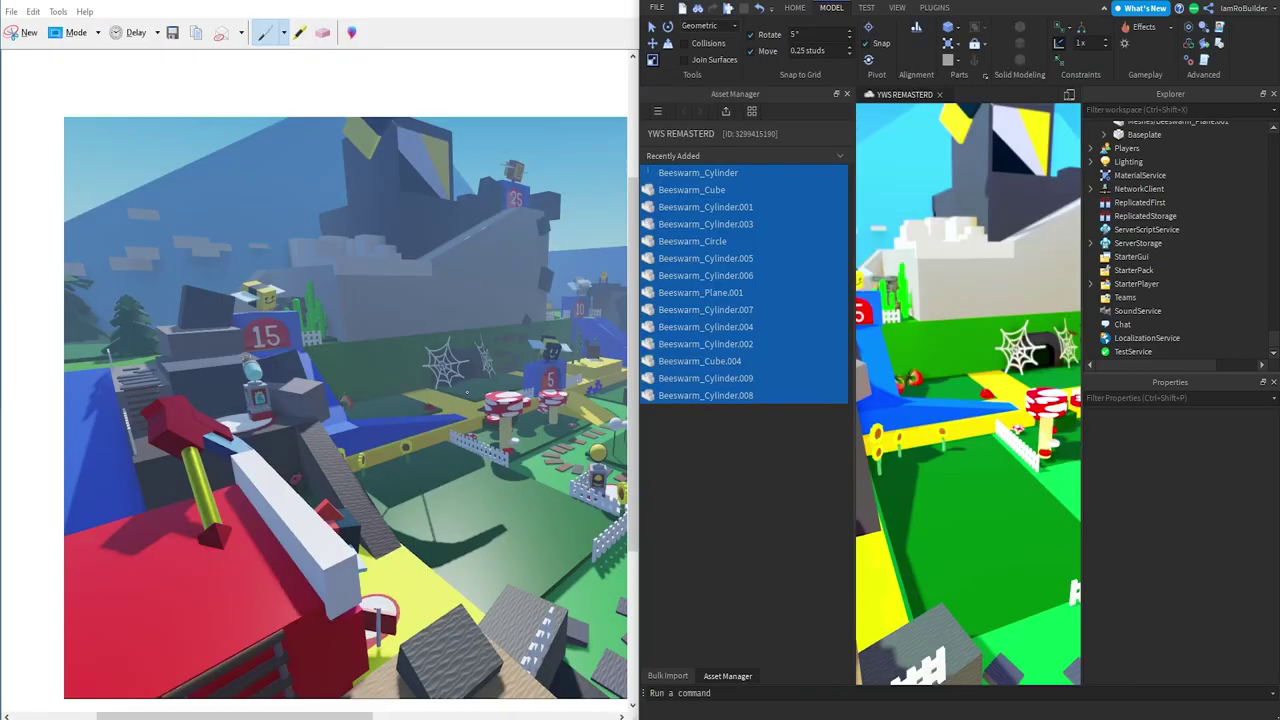
scroll(314, 400, "right", 5)
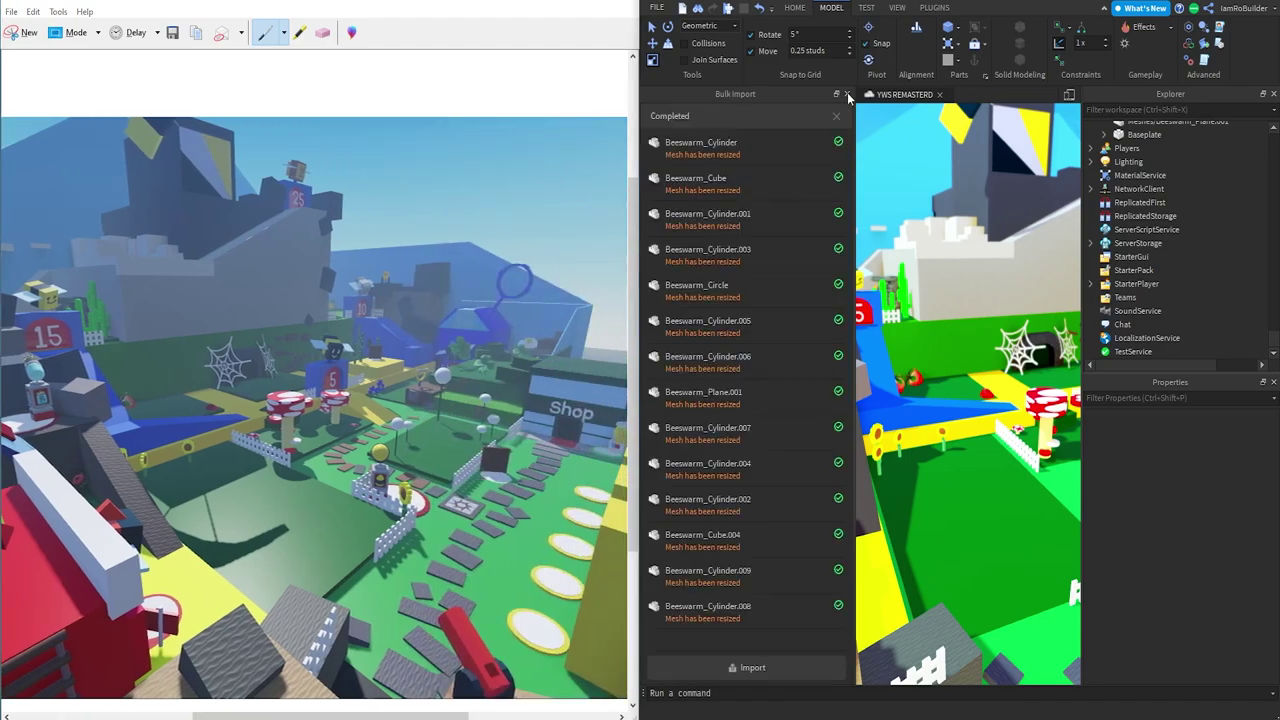
left_click(846, 94)
Examine the new lighting across the whole map, from the red HQ to the mountain and the shop.
scroll(940, 383, "down", 5)
right_click_drag(857, 397, 854, 397)
key("w")
scroll(854, 397, "down", 5)
scroll(854, 397, "up", 1)
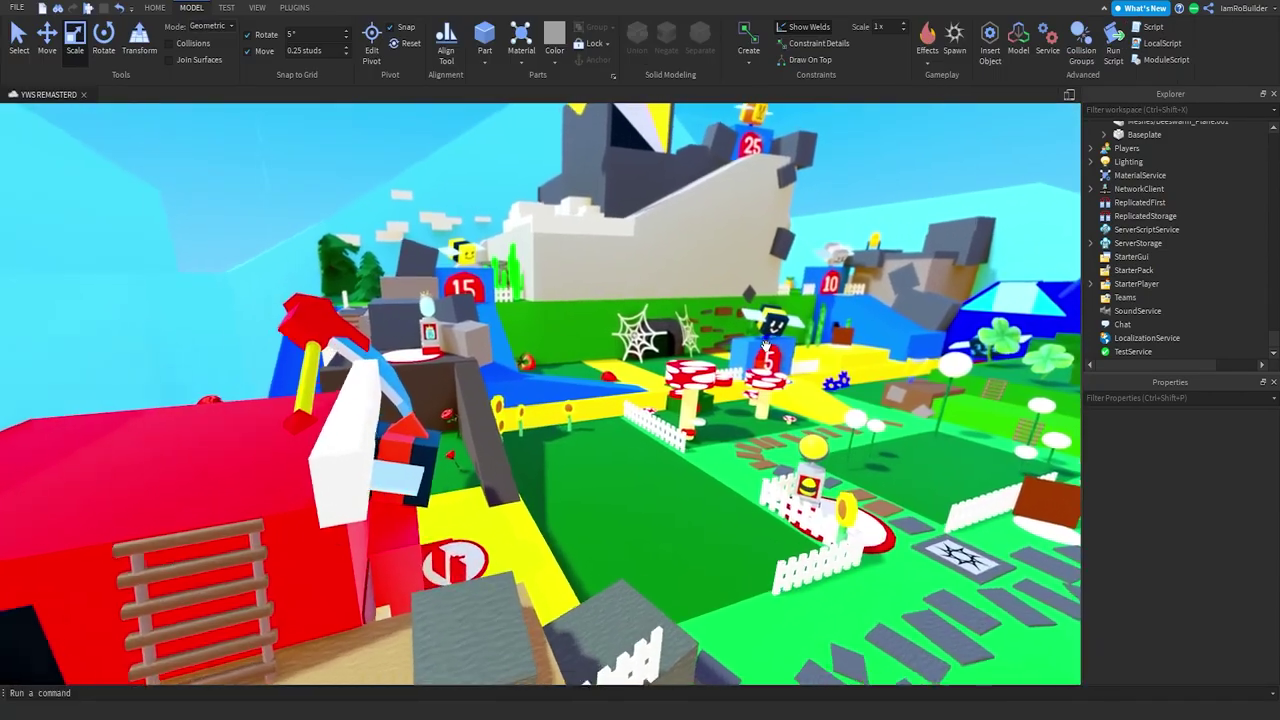
right_click_drag(766, 346, 751, 323)
key("s")
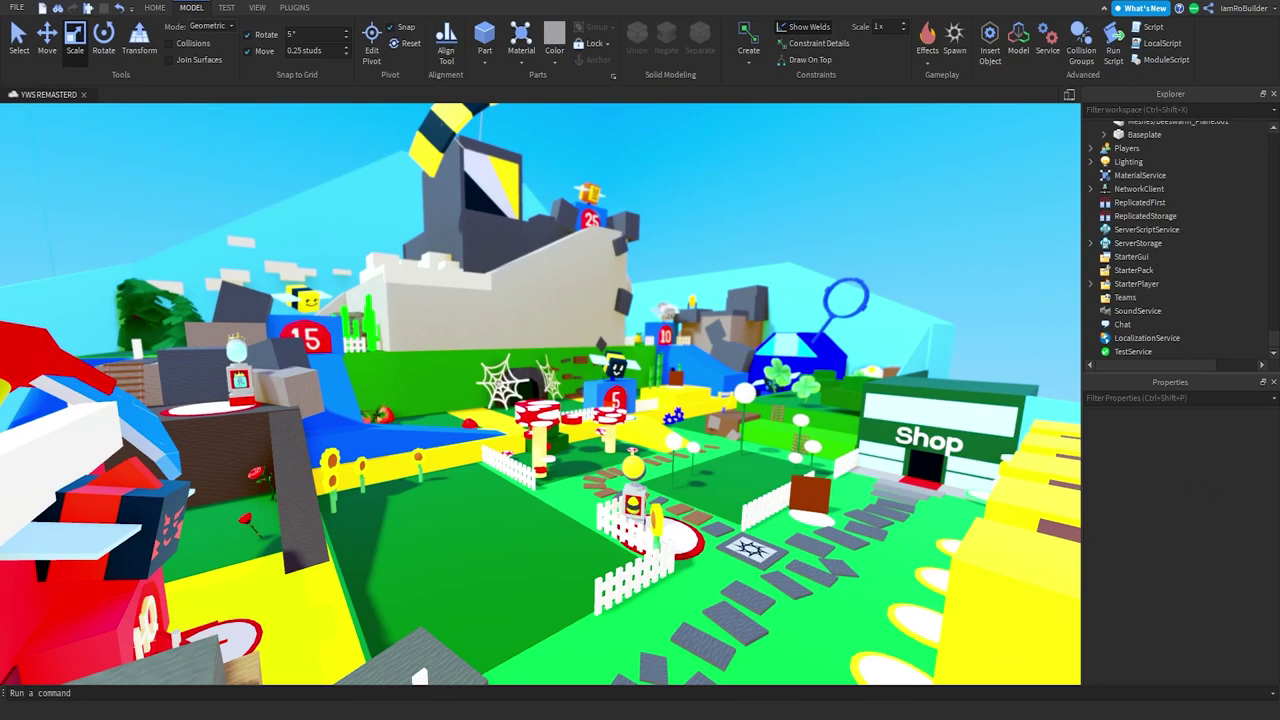
key("s")
right_click_drag(766, 370, 720, 342)
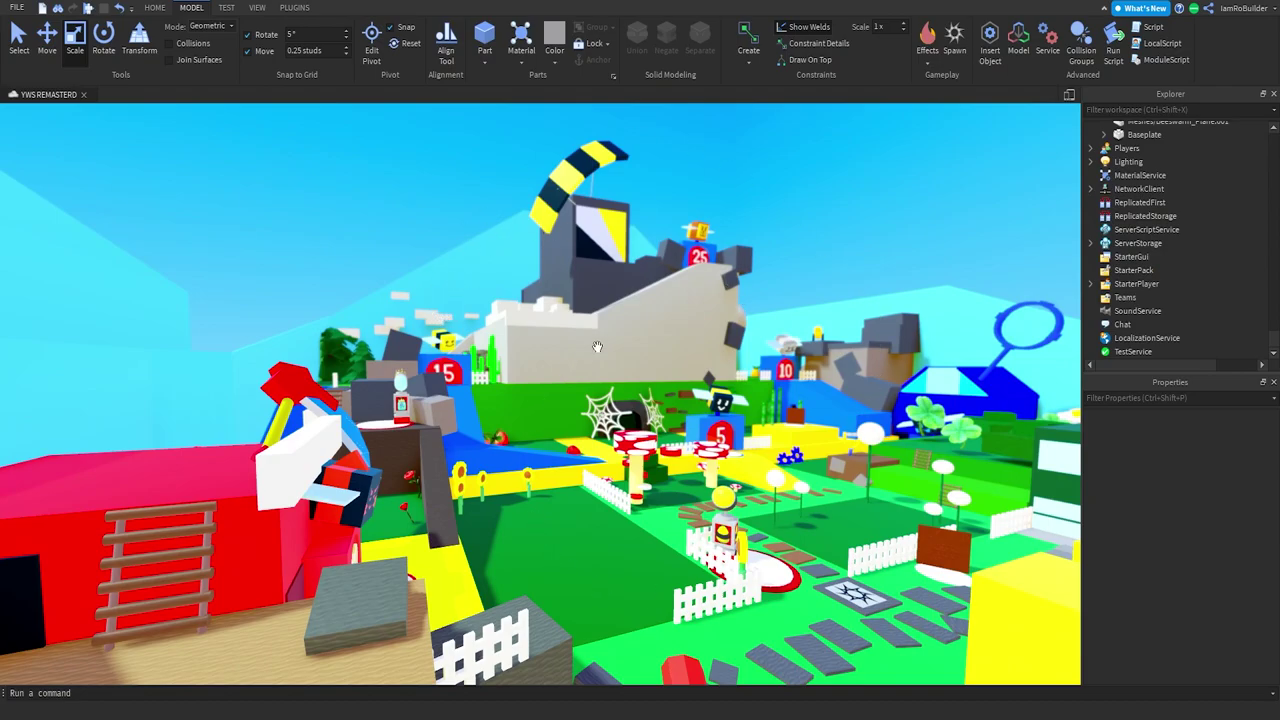
key("s")
right_click_drag(726, 367, 725, 367)
Inspect the striped bee models and the neighbouring mushroom, rock and tree props on the baseplate up close.
key("w")
key("w")
key("s")
key("w")
key("d")
key("s")
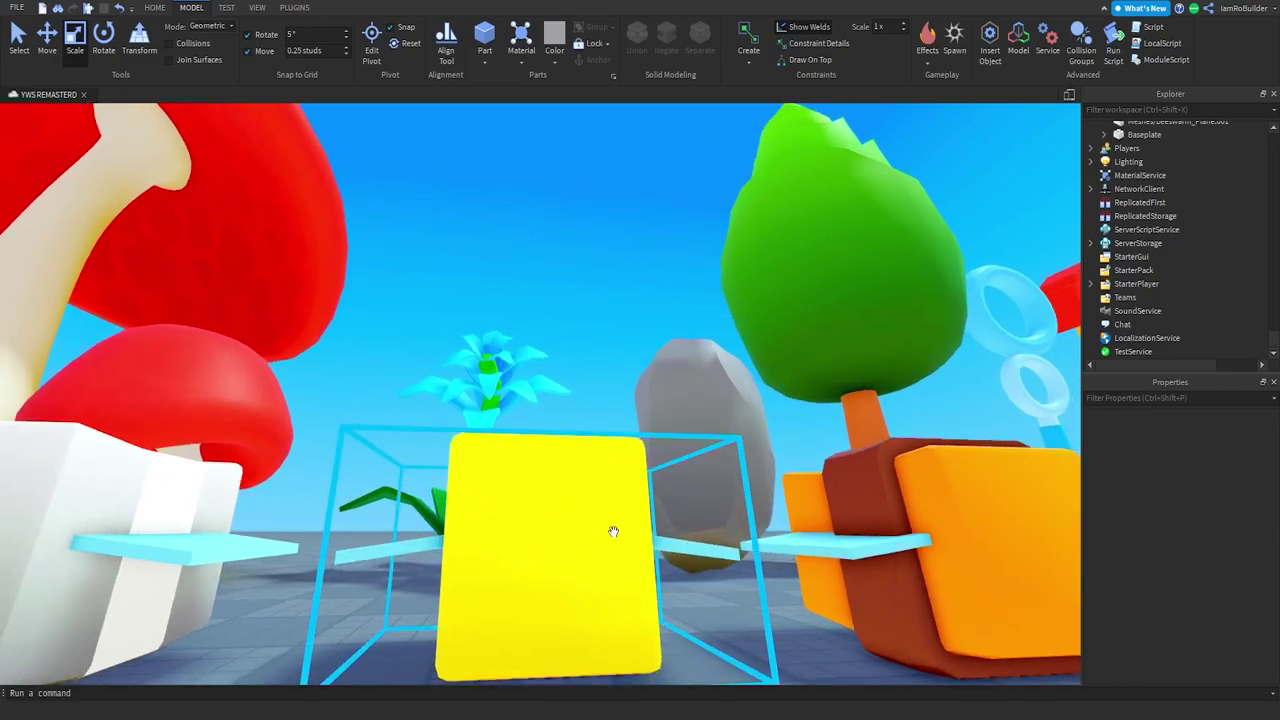
key("a")
right_click_drag(563, 513, 563, 513)
key("s")
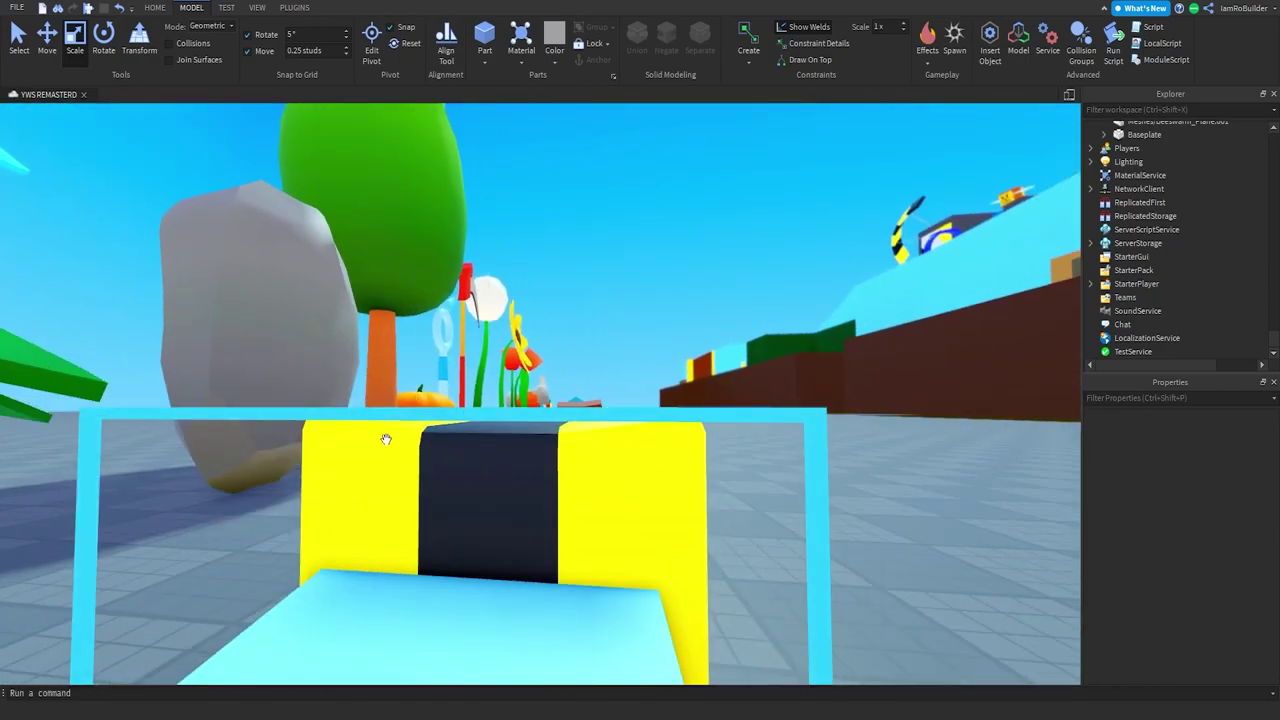
key("d")
right_click_drag(700, 428, 700, 428)
key("s")
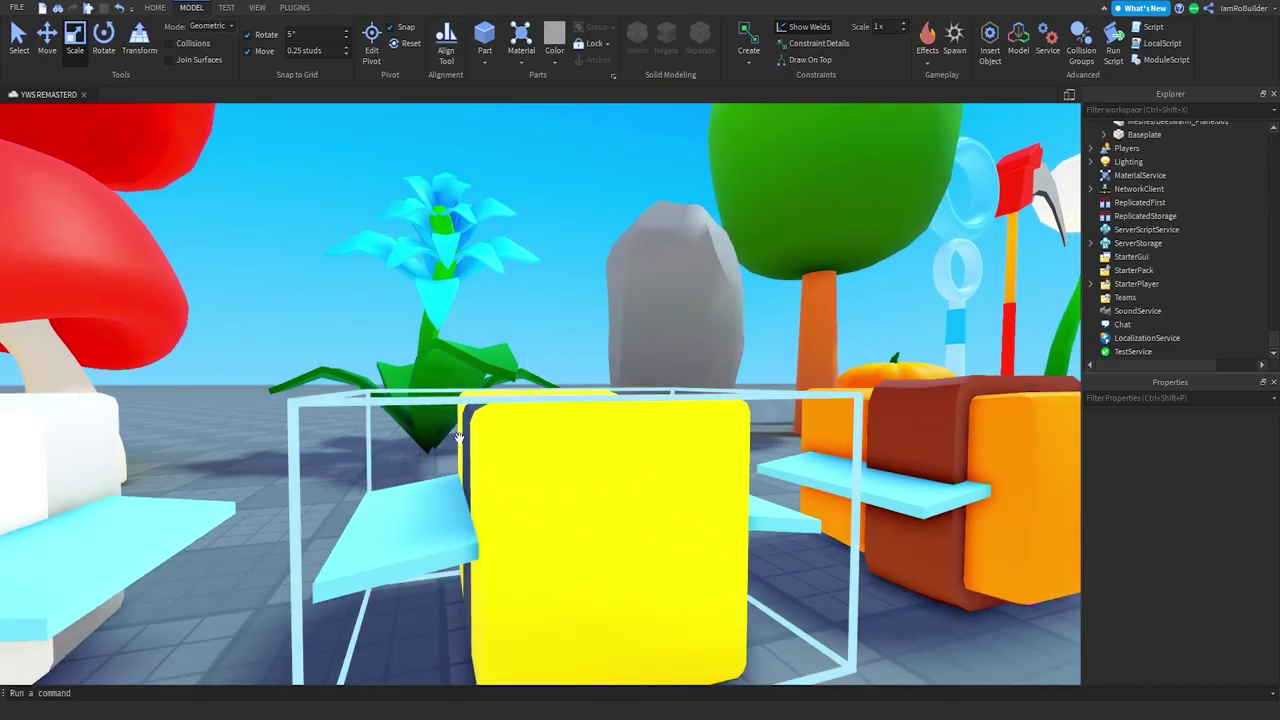
key("d")
right_click_drag(603, 467, 605, 457)
key("s")
key("w")
key("s")
key("w")
Move the imported pickaxe mesh from the prop row on the baseplate onto the red HQ's roof, beside the old pickaxe.
right_click_drag(590, 389, 642, 361)
key("w")
right_click_drag(745, 421, 489, 342)
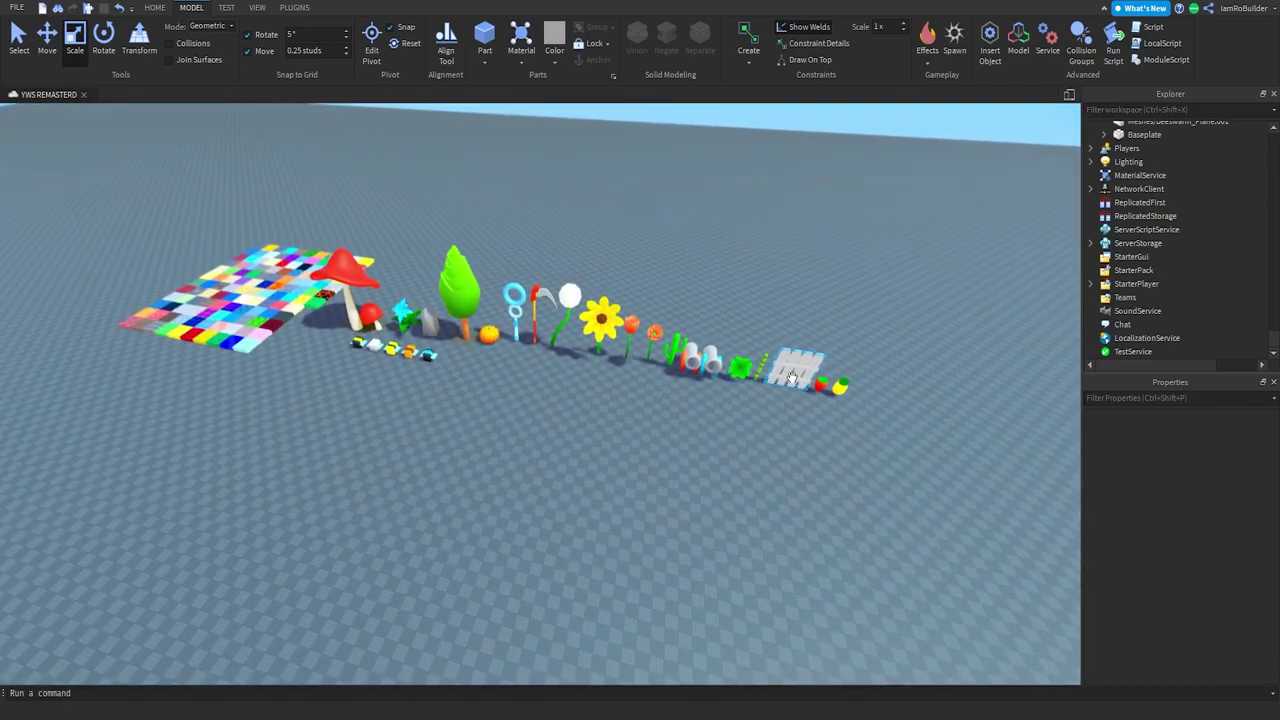
key("w")
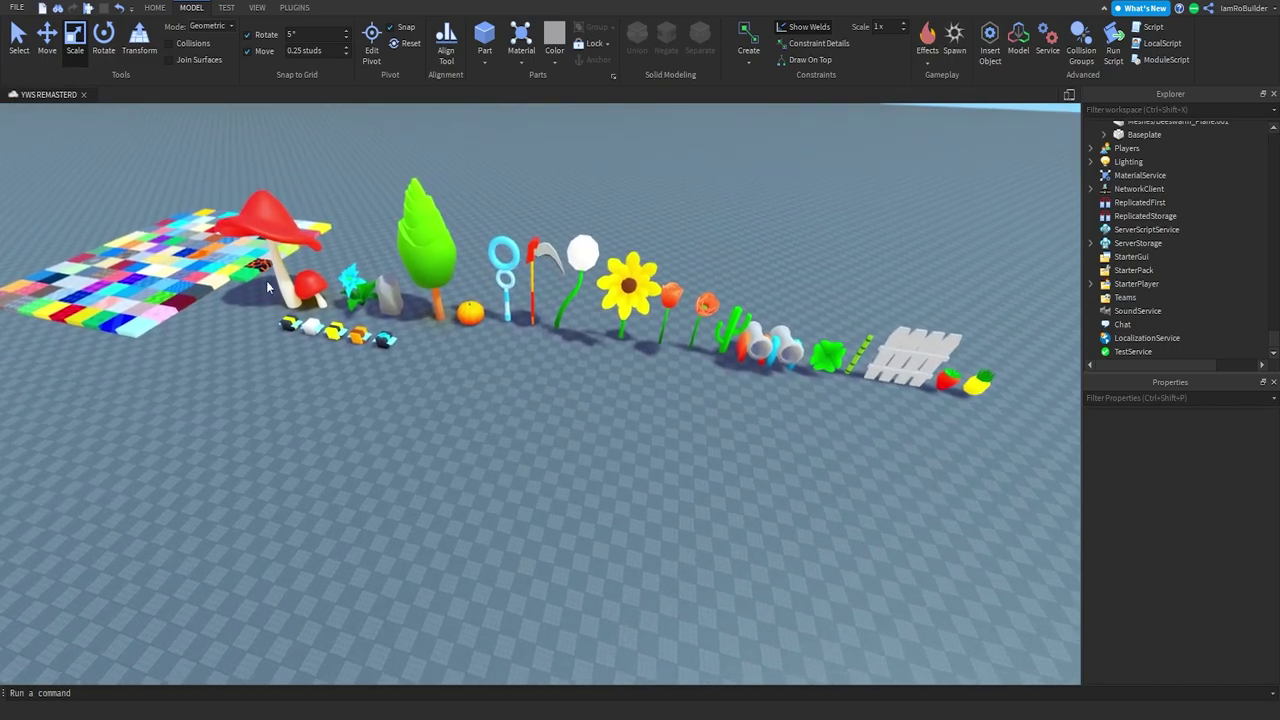
right_click_drag(600, 258, 583, 256)
left_click(645, 235)
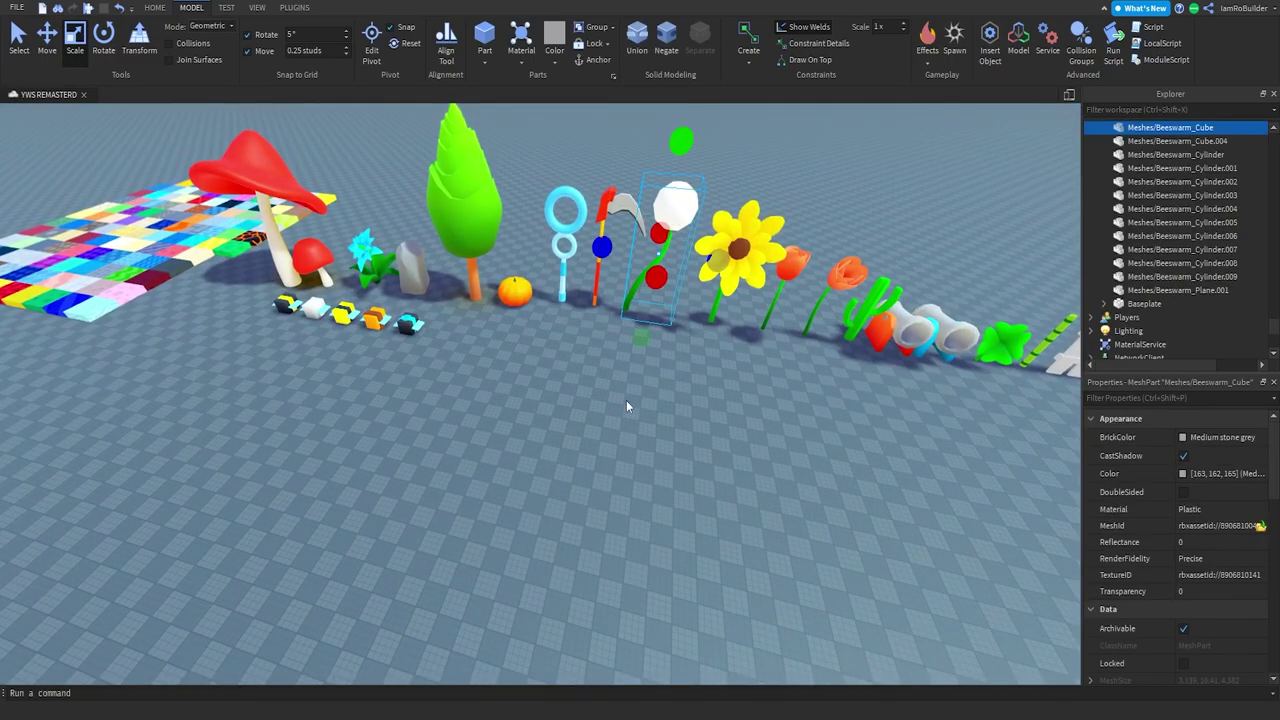
left_click(608, 206)
left_click_drag(610, 206, 563, 392)
right_click_drag(580, 284, 563, 392)
mouse_move(563, 392)
left_mouse_down()
mouse_move(575, 396)
mouse_move(583, 358)
mouse_move(578, 402)
mouse_move(568, 396)
left_mouse_up()
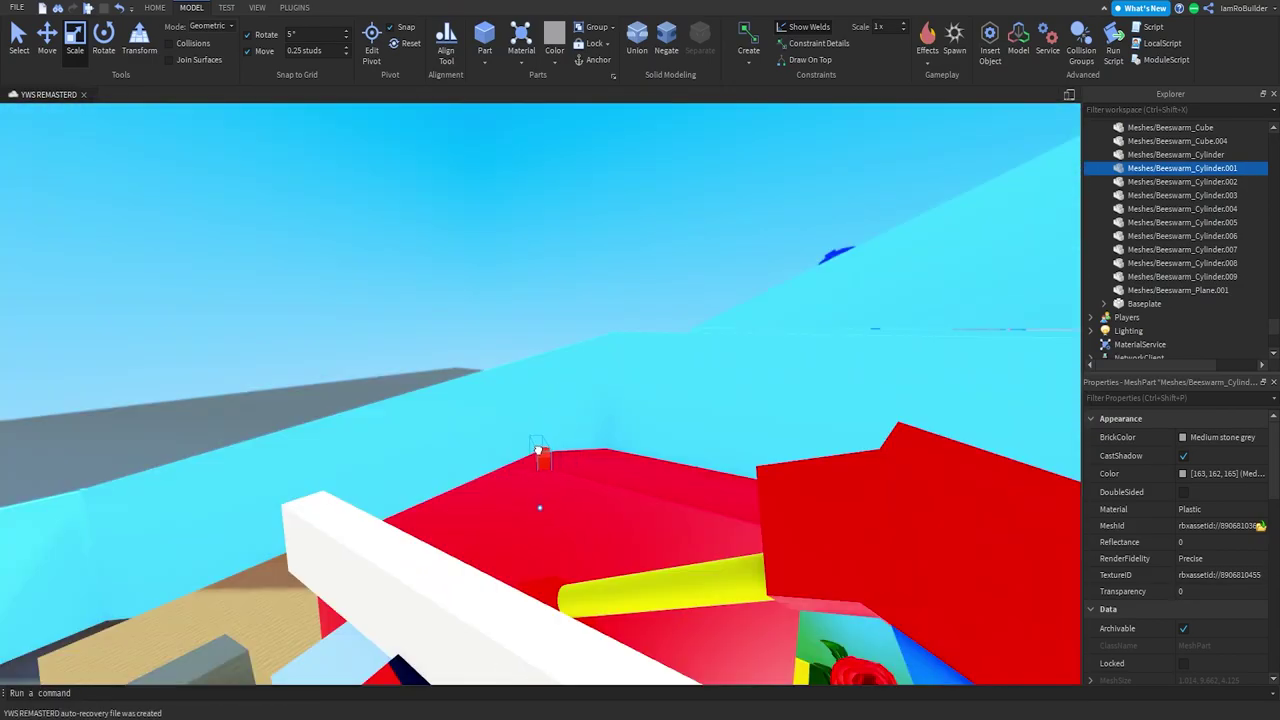
scroll(569, 400, "up", 2)
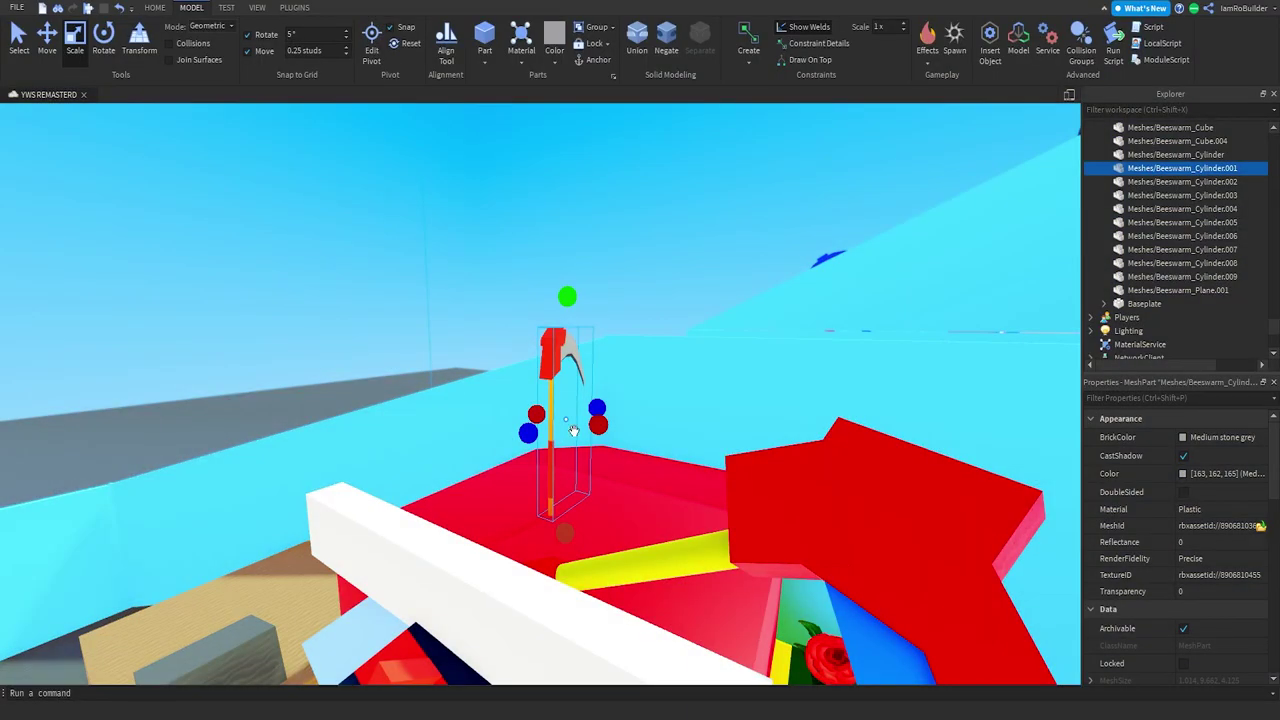
right_click_drag(573, 430, 597, 418)
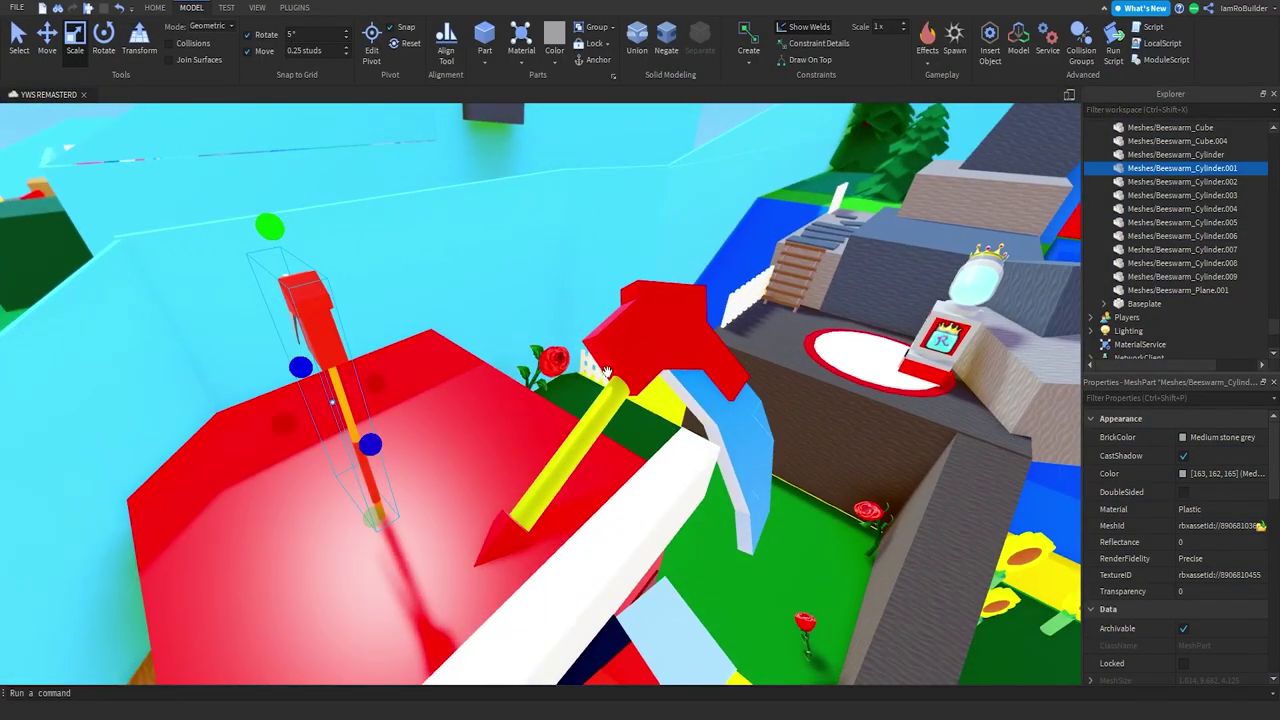
Move the pickaxe mesh from the red HQ's roof to the grey blocks near the red cannon.
right_click_drag(717, 434, 617, 229)
right_click_drag(498, 337, 513, 331)
scroll(513, 331, "down", 2)
scroll(615, 401, "down", 5)
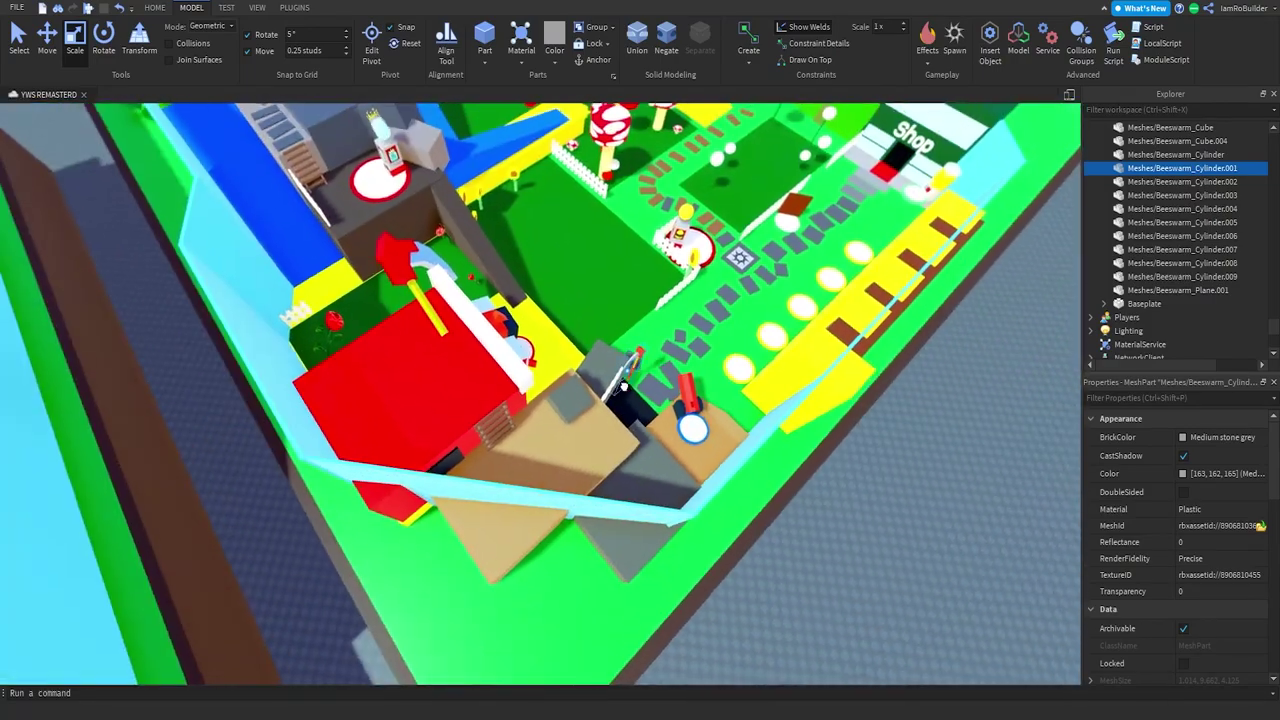
right_click_drag(615, 401, 617, 485)
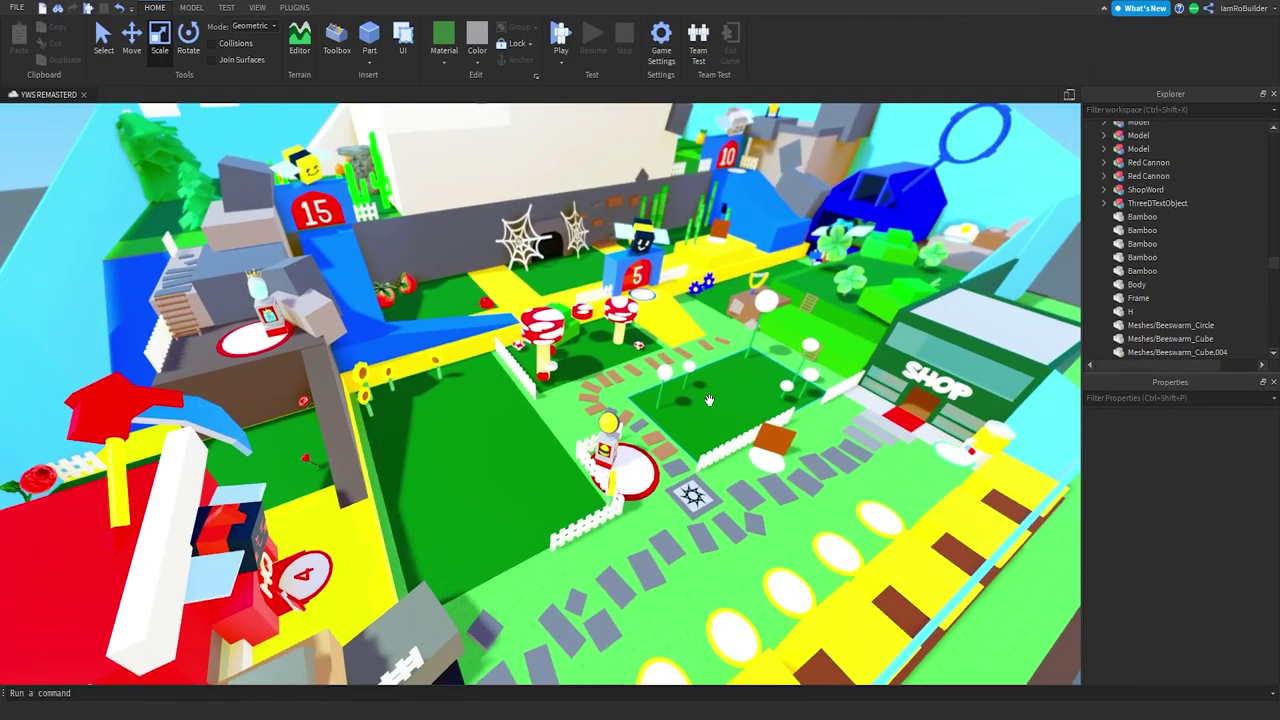
Copy the upper window frame's colour [58, 78, 255] to the horizontal beam under the blue HQ's gable.
key("w")
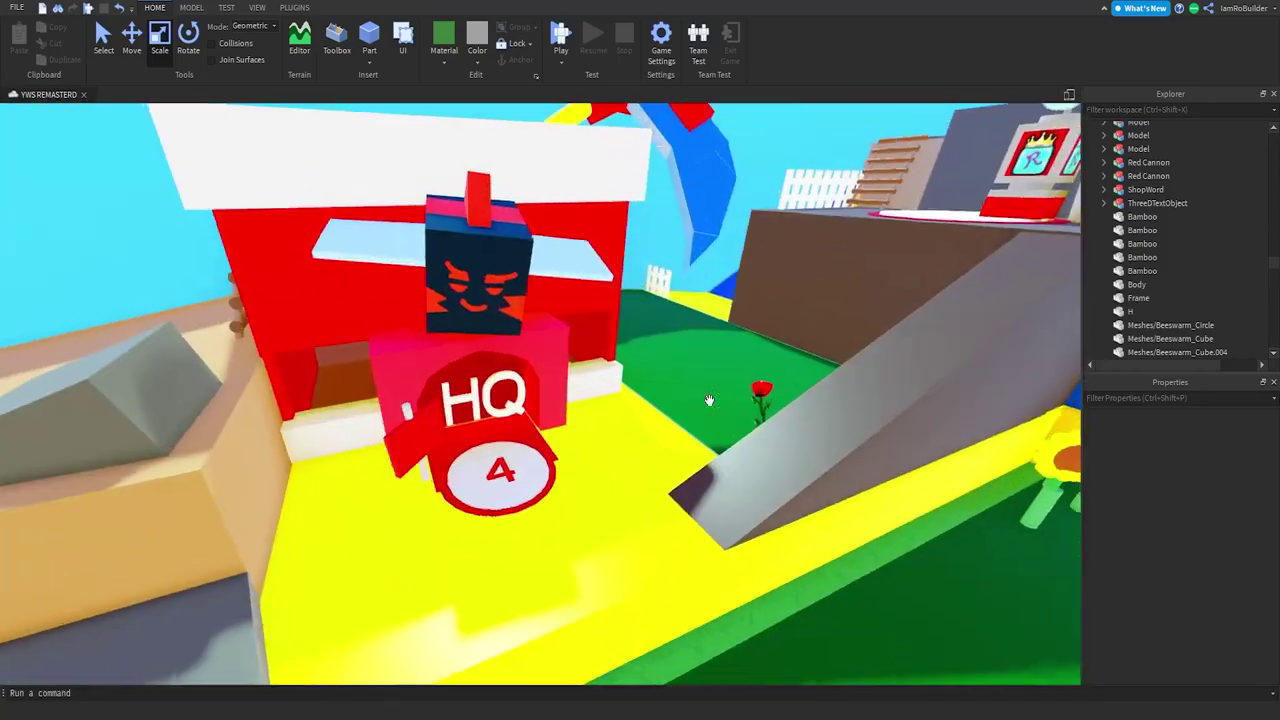
key("w")
right_click_drag(709, 400, 709, 400)
key("f")
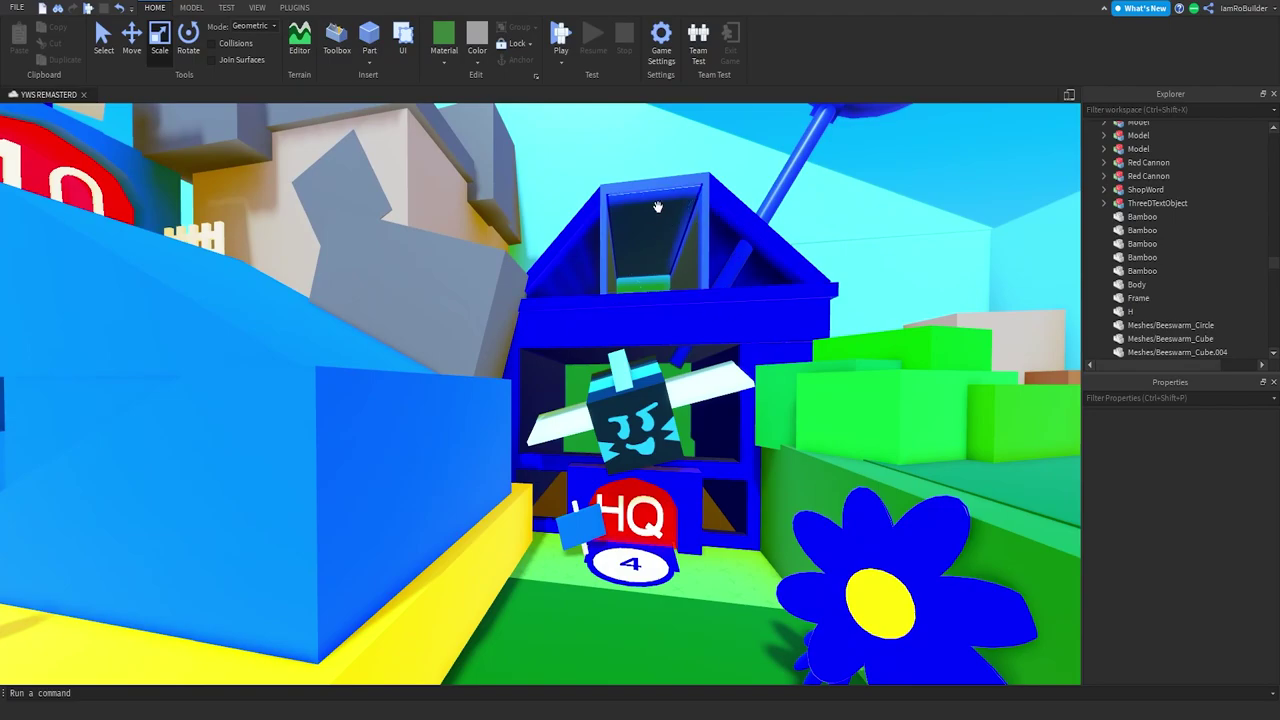
left_click(727, 206)
left_click(1212, 475)
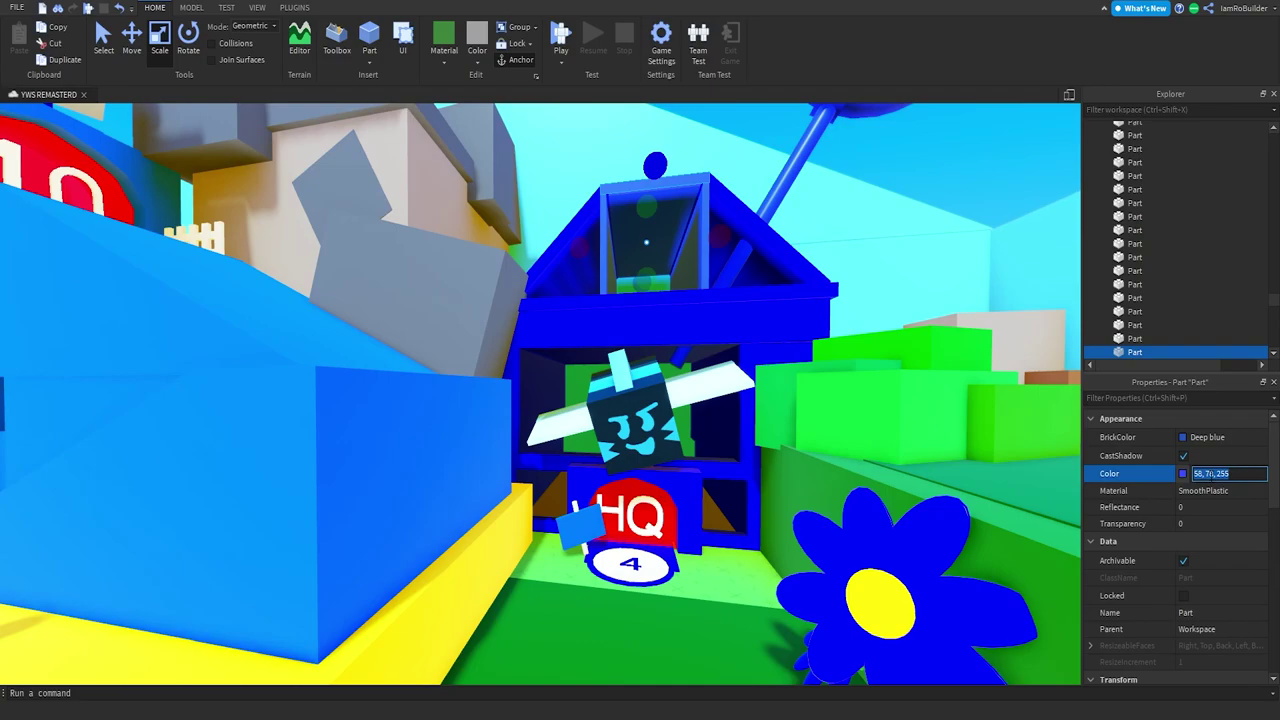
type("0,0,255")
key("Return")
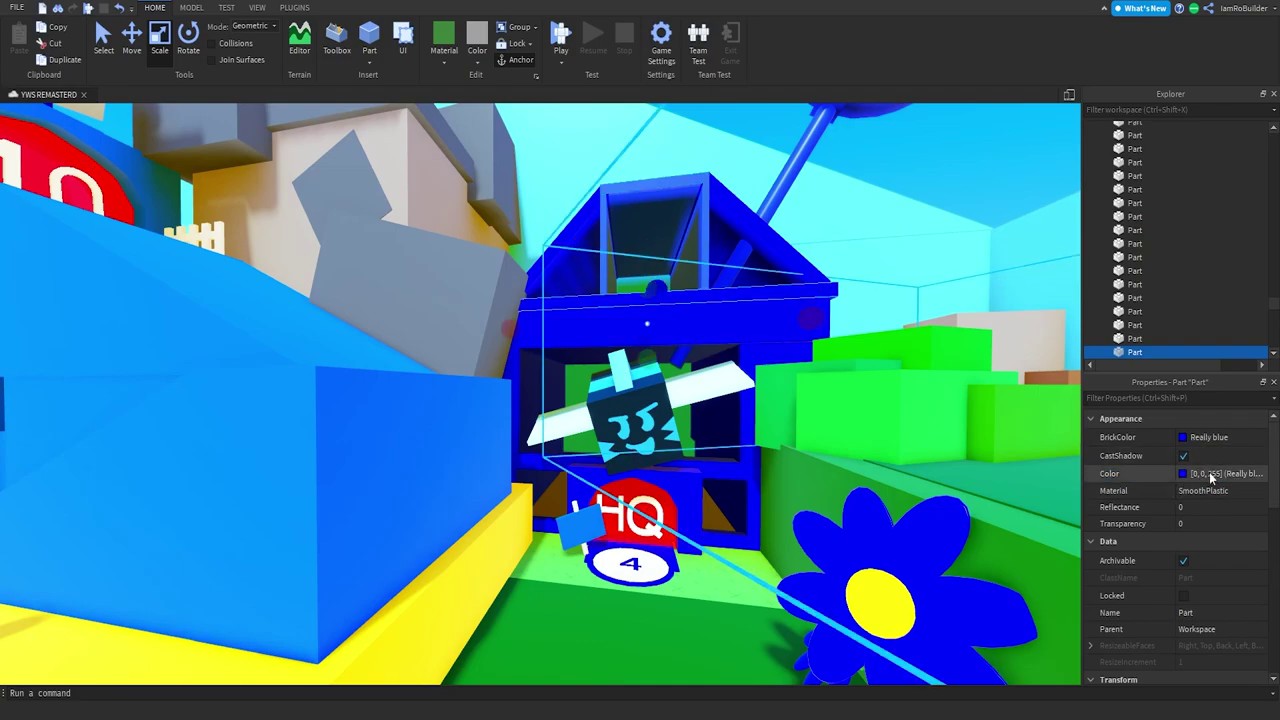
left_click(1210, 477)
type("[58, 78, 255]")
key("Return")
Inspect the blue HQ's facade and check the colour of the crossbeam below its front opening.
right_click_drag(718, 370, 717, 410)
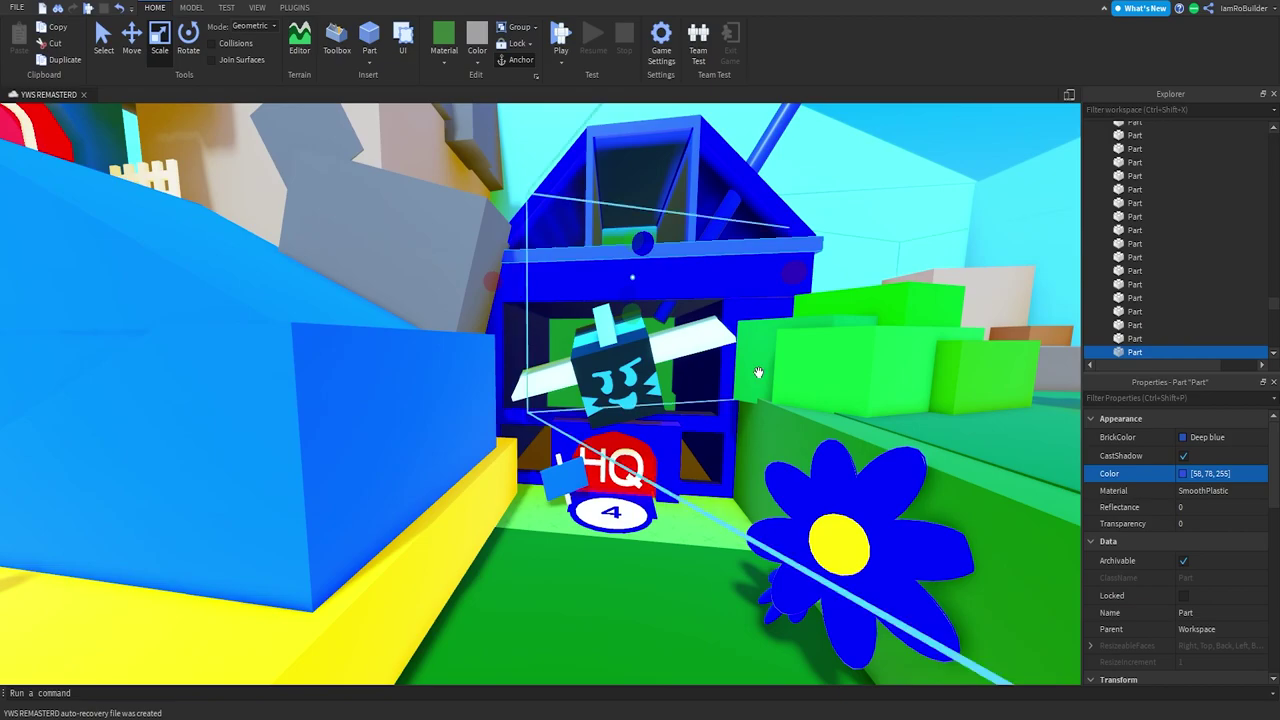
key("s")
right_click_drag(851, 273, 846, 277)
key("w")
left_click(669, 357)
left_click(669, 357)
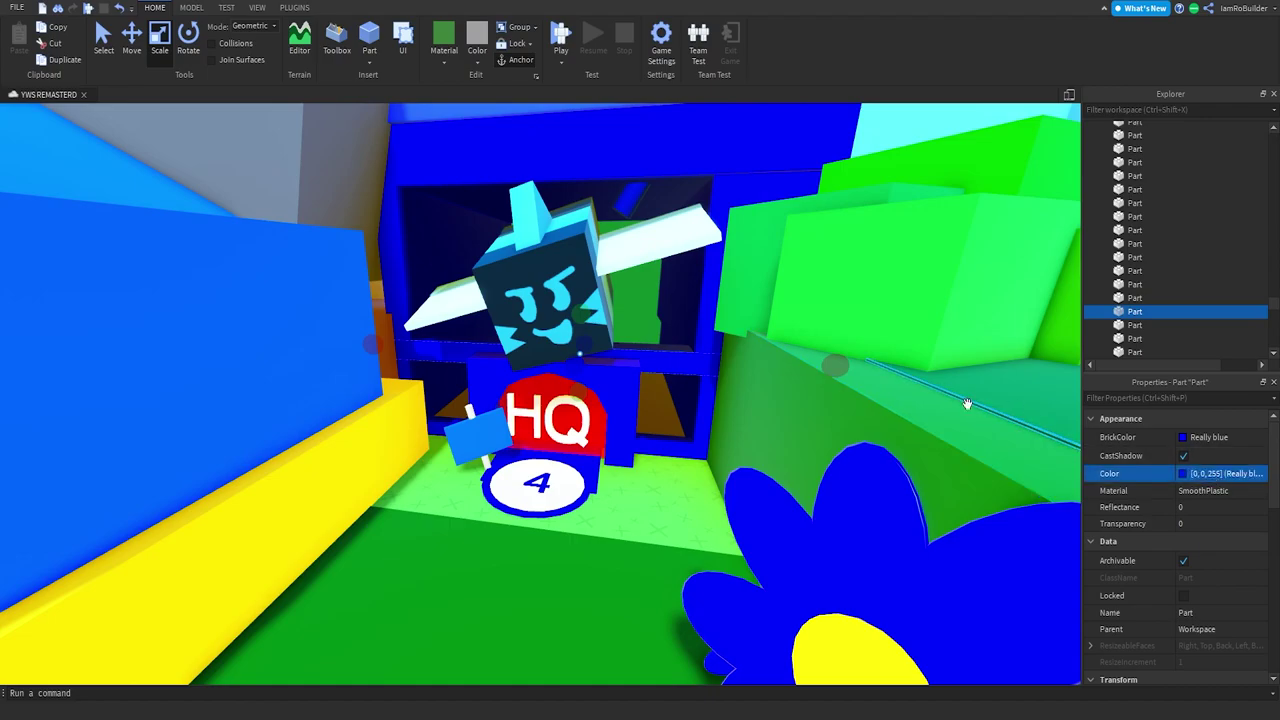
key("s")
right_click_drag(783, 407, 781, 405)
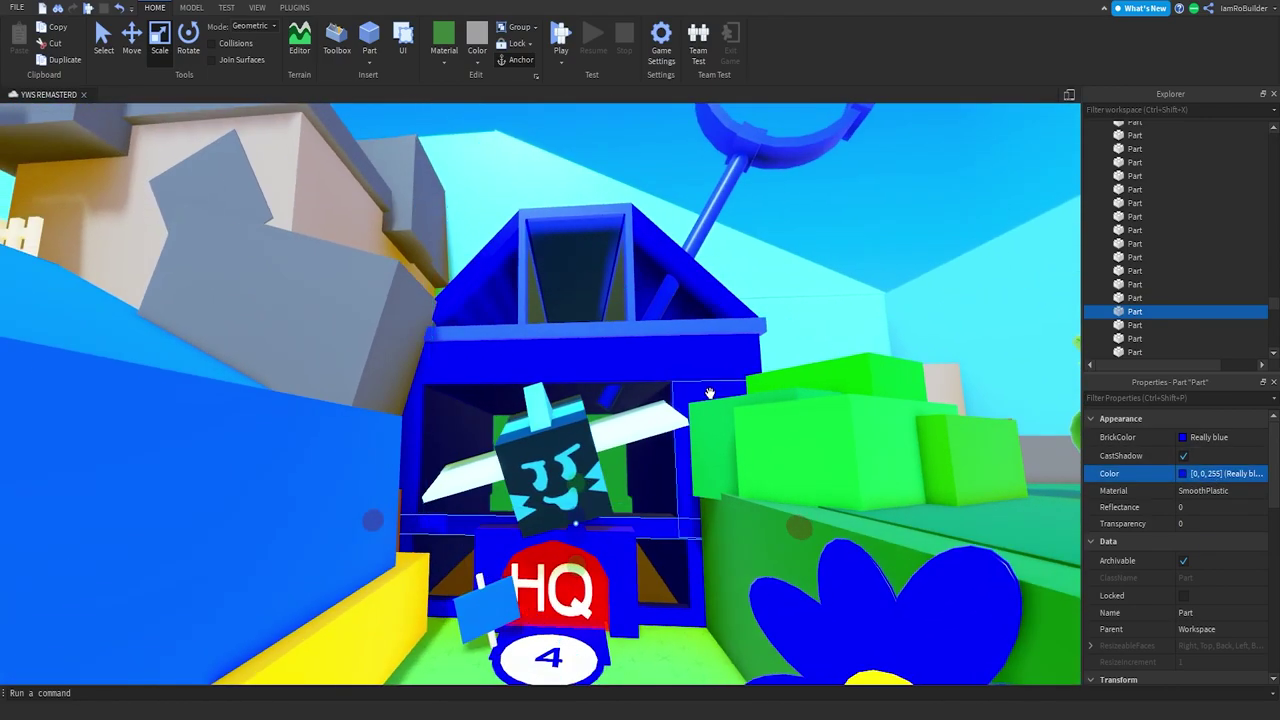
Resize the blue wall part beside the blue HQ's front opening, next to the green hedge blocks.
left_click(714, 397)
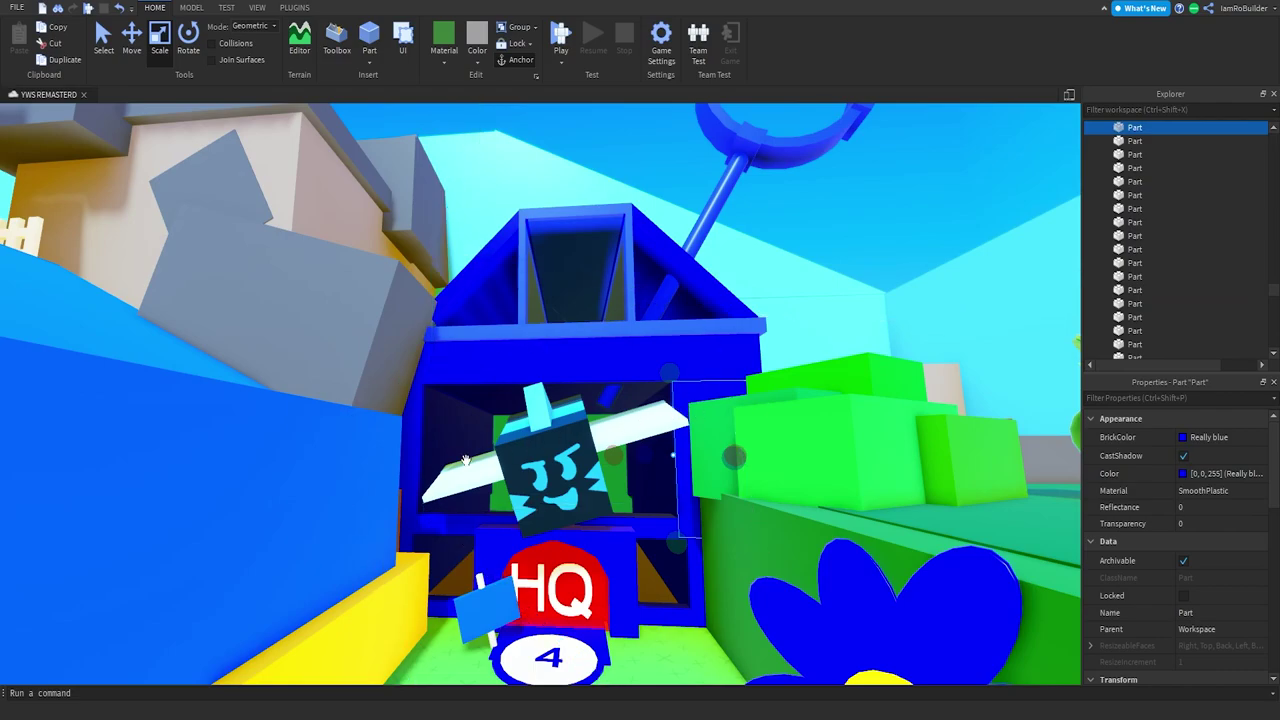
scroll(707, 489, "up", 4)
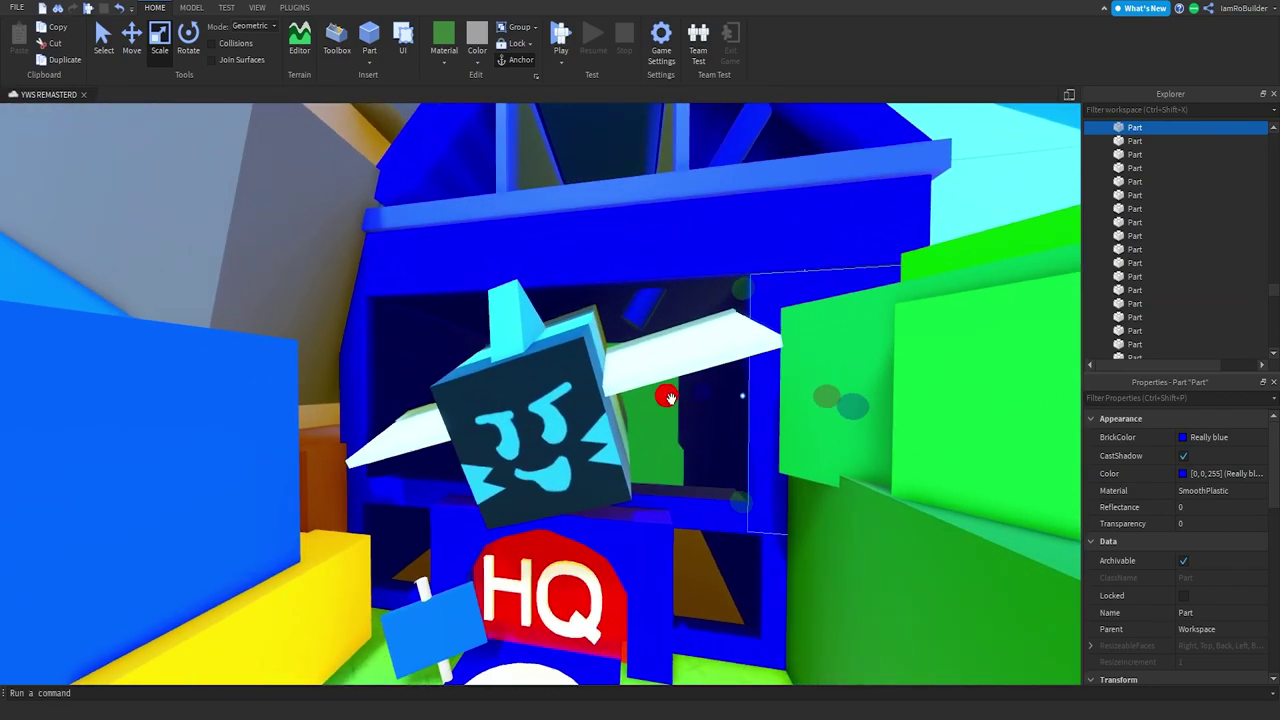
left_click_drag(667, 397, 677, 397)
right_click_drag(786, 429, 786, 429)
scroll(784, 428, "up", 4)
left_click_drag(622, 323, 628, 316)
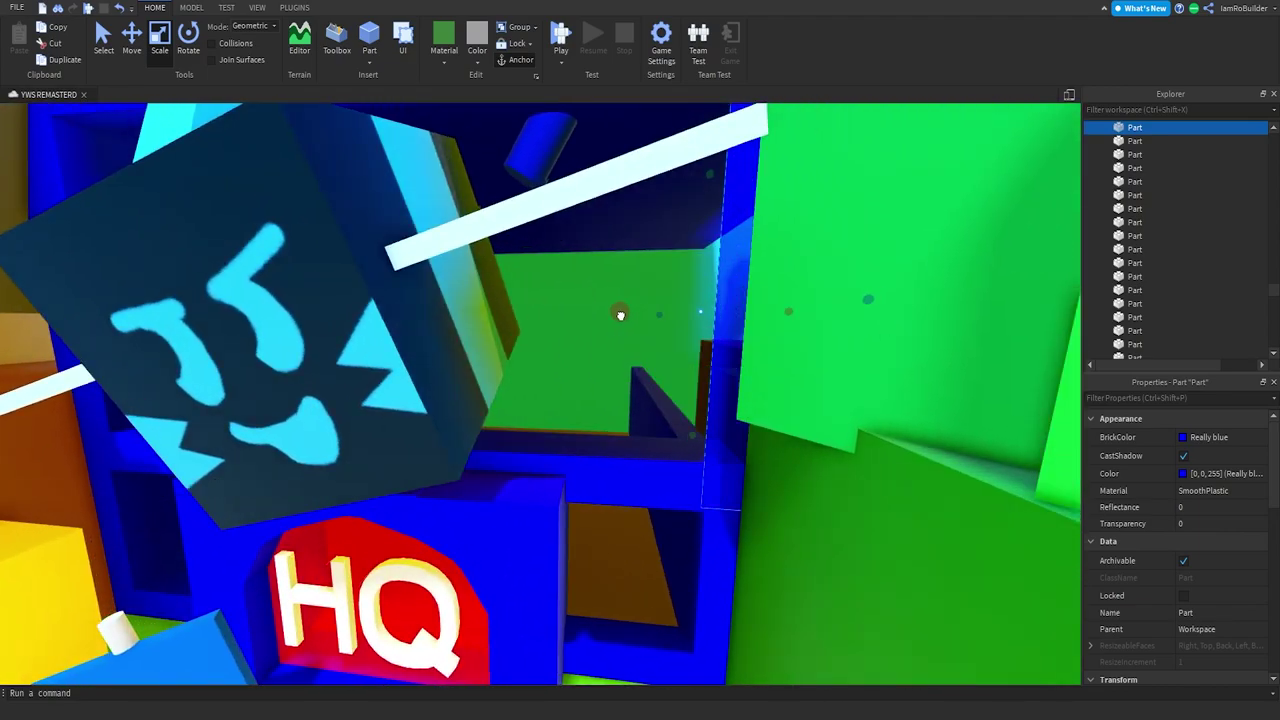
scroll(621, 315, "down", 10)
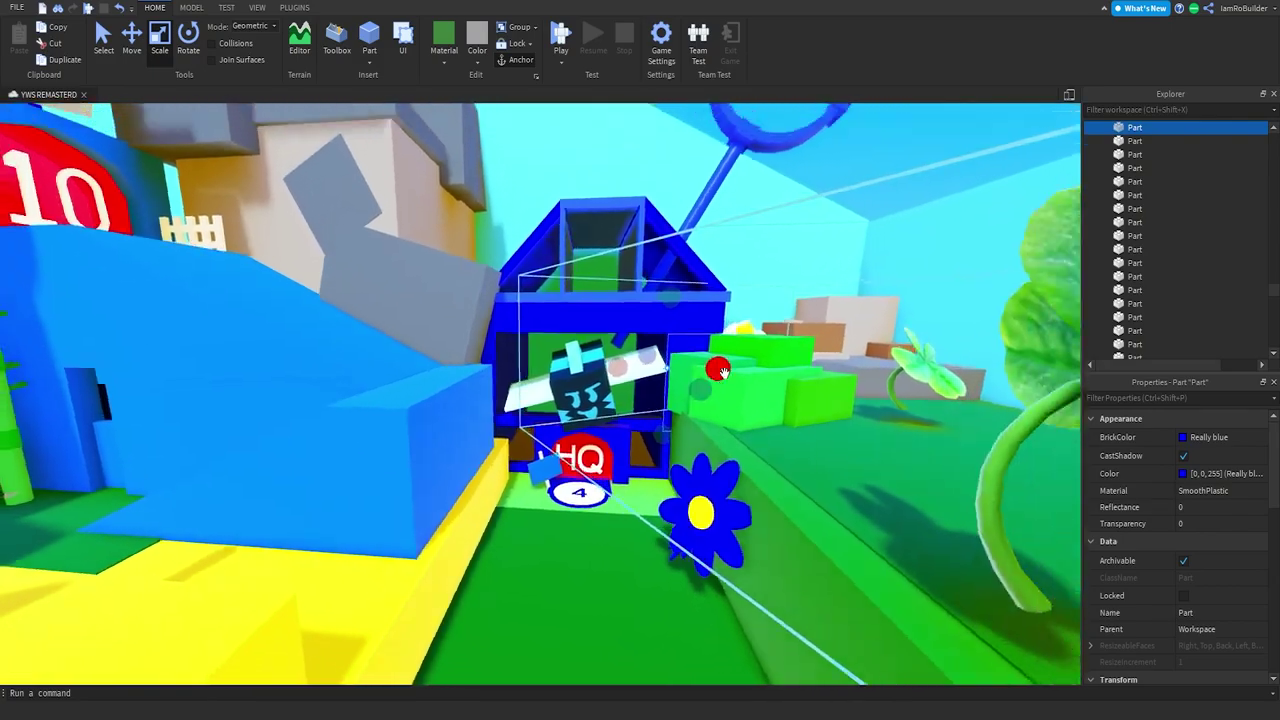
right_click_drag(724, 373, 724, 373)
Bring the imported grey picket-fence mesh into the map, onto the lawn near the yellow machine.
left_click(724, 373)
key("w")
key("w")
key("w")
left_click(762, 381)
key("f")
scroll(556, 440, "down", 5)
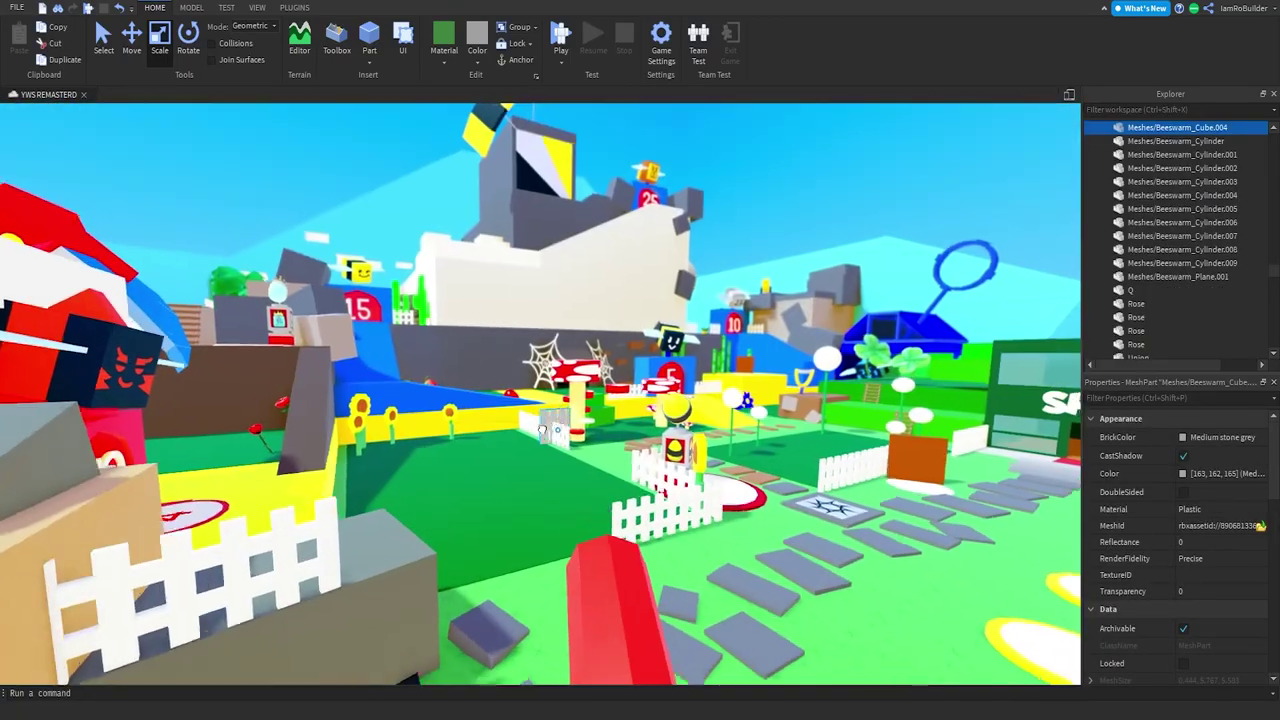
left_click_drag(556, 457, 558, 445)
right_click_drag(556, 457, 556, 457)
left_click_drag(558, 445, 556, 420)
Undo a misplaced move of the picket-fence mesh and place it against the end of the white fence at the lawn's front edge.
key("w")
right_click_drag(568, 437, 568, 437)
right_click_drag(575, 378, 575, 378)
left_click_drag(578, 378, 622, 366)
key("ctrl+z")
left_click_drag(521, 373, 493, 405)
key("d")
key("f")
scroll(493, 403, "down", 10)
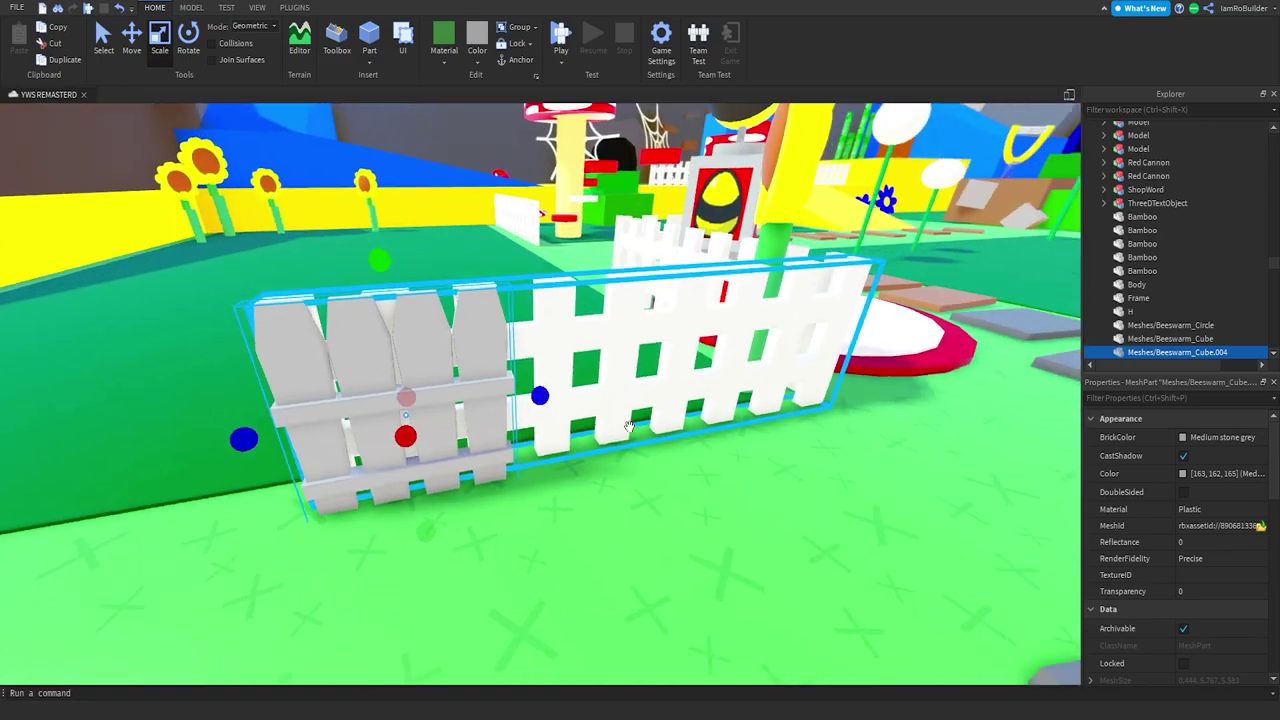
scroll(523, 396, "down", 5)
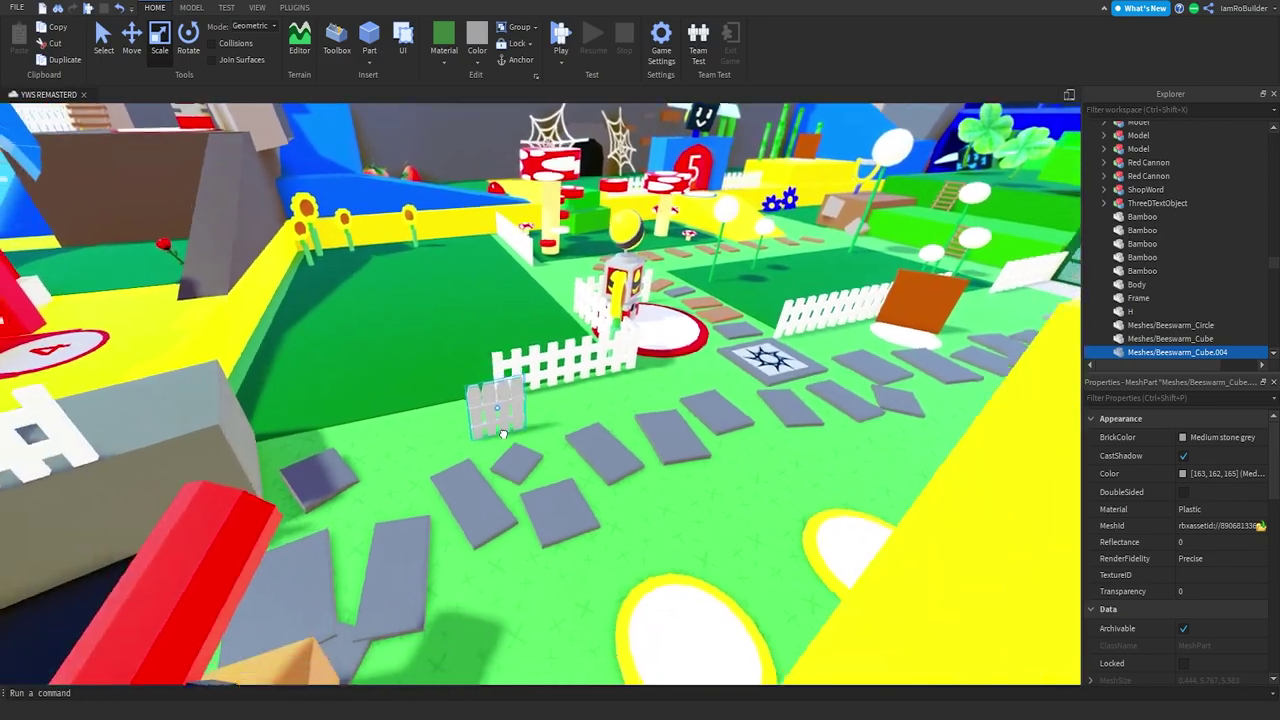
scroll(520, 396, "down", 5)
right_click_drag(515, 392, 437, 181)
key("a")
right_click_drag(572, 372, 685, 427)
key("f")
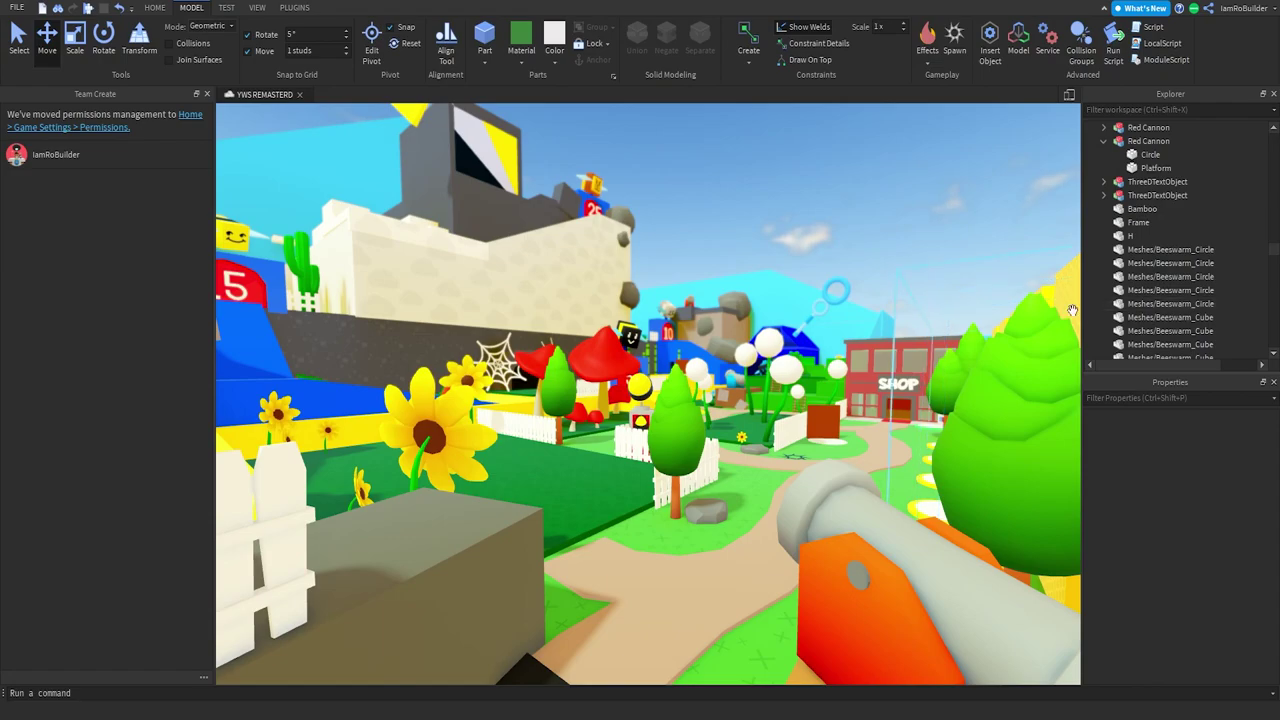
Review the central garden, examining its winding dirt path, white fences, dandelion field and the area leading to the shop.
right_click_drag(814, 285, 818, 282)
key("w")
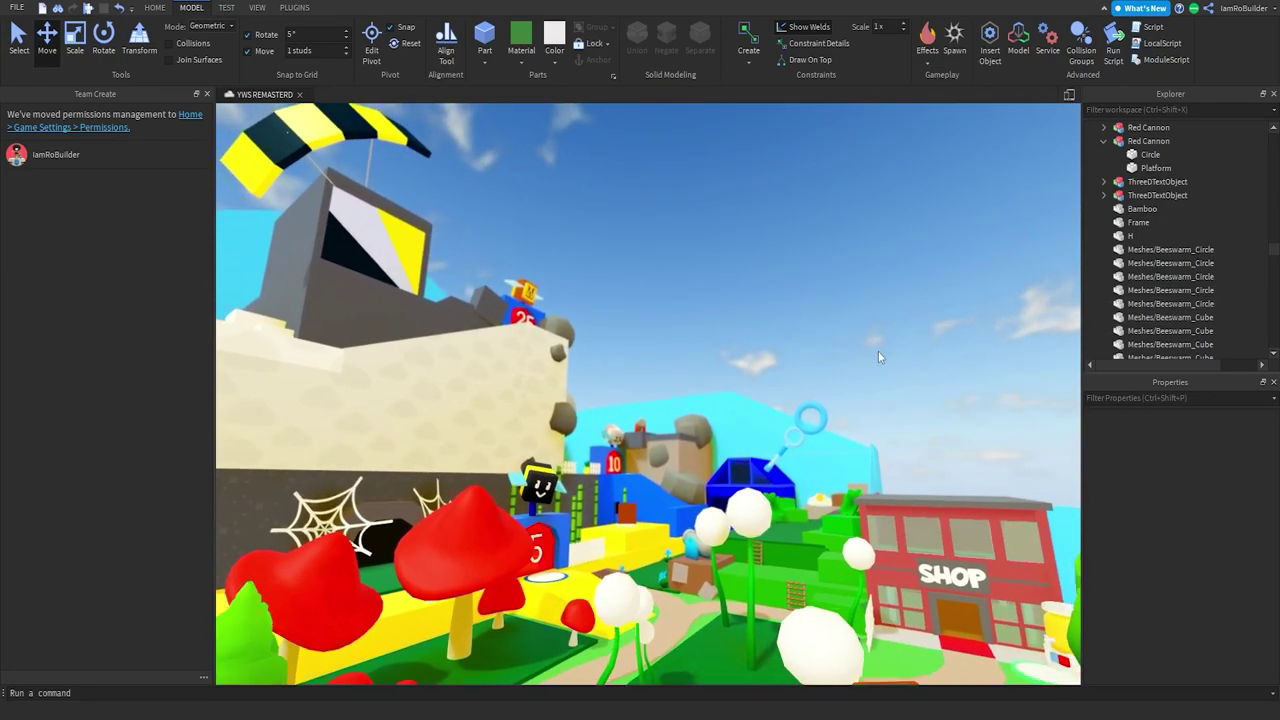
right_click_drag(880, 358, 873, 360)
key("s")
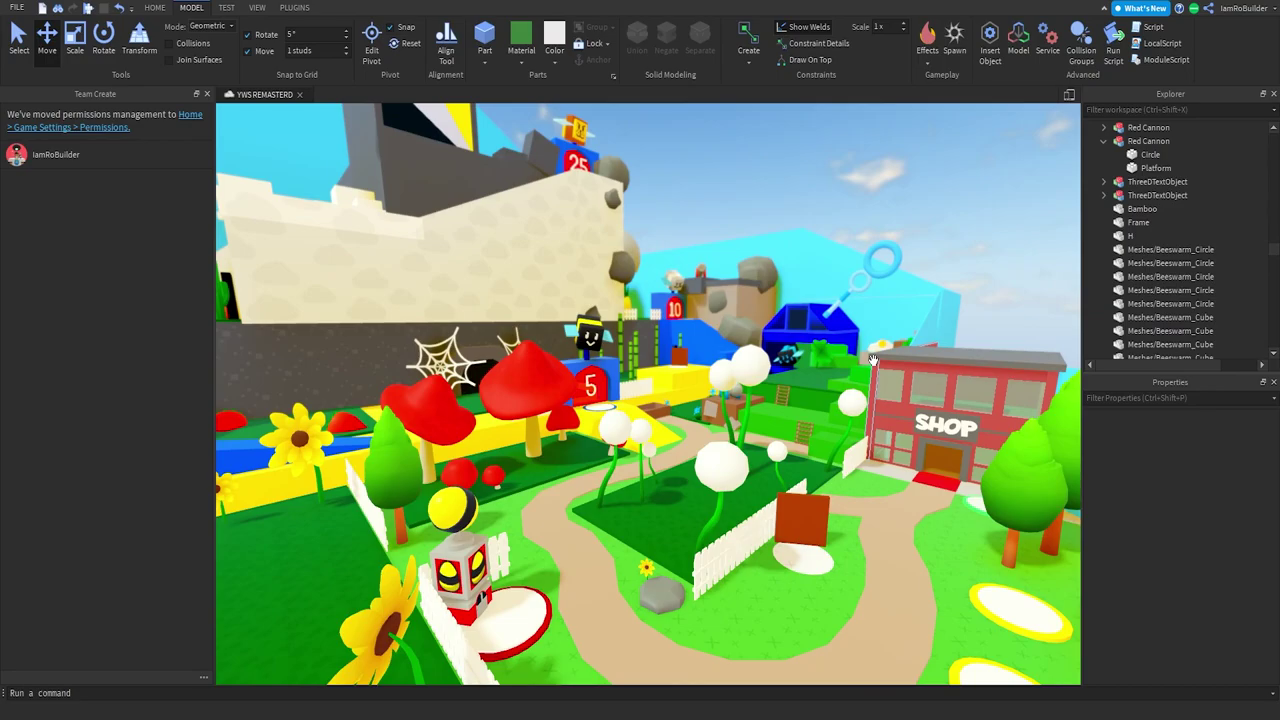
right_click_drag(826, 409, 826, 410)
key("w")
key("s")
key("w")
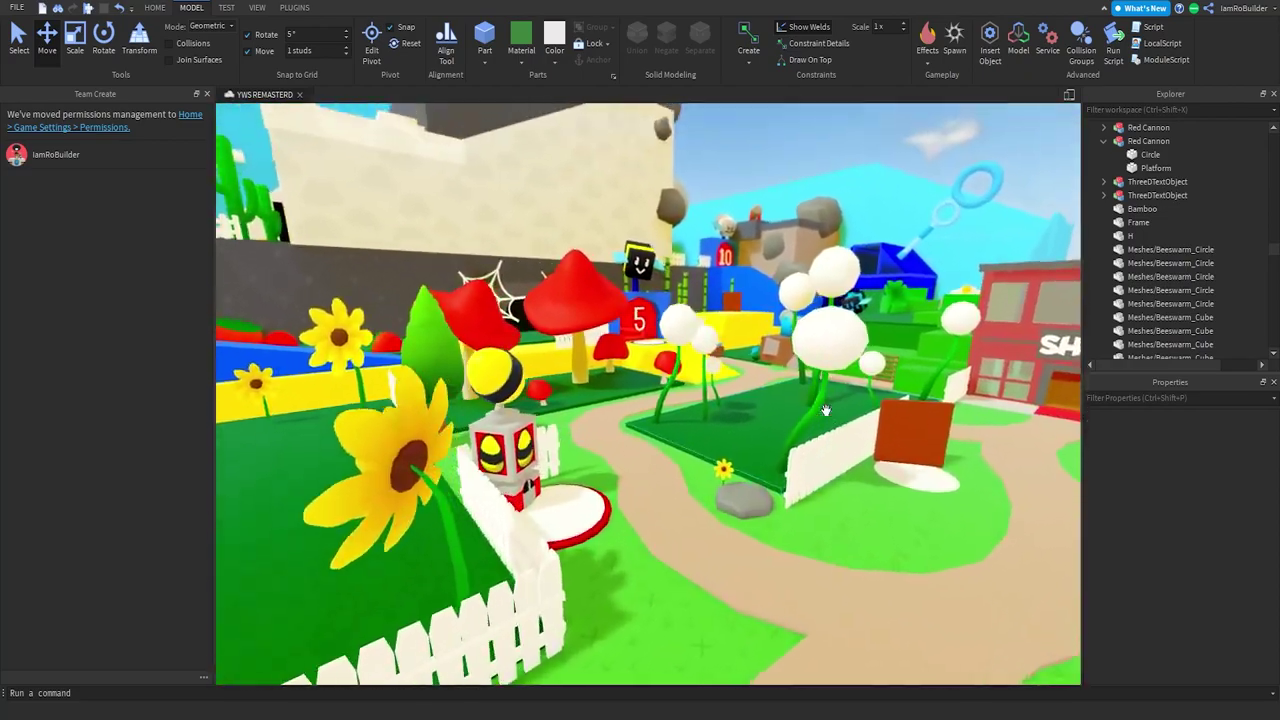
key("w")
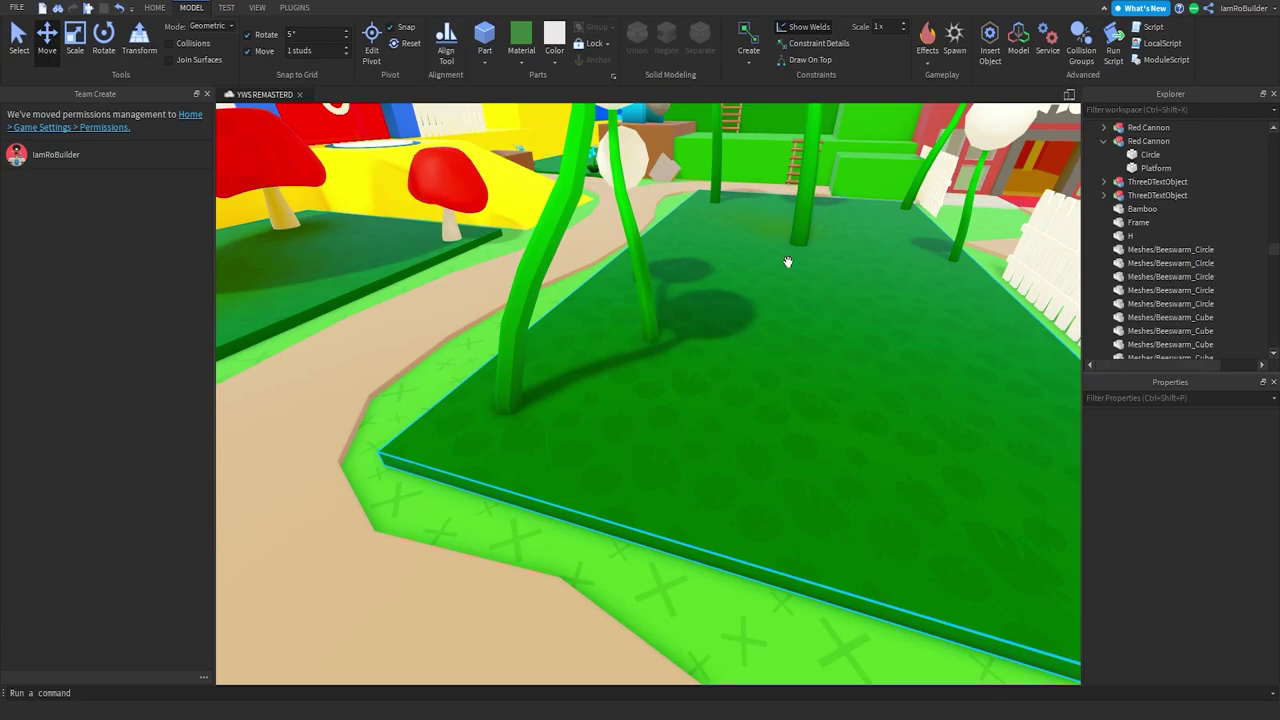
right_click_drag(787, 458, 787, 458)
key("s")
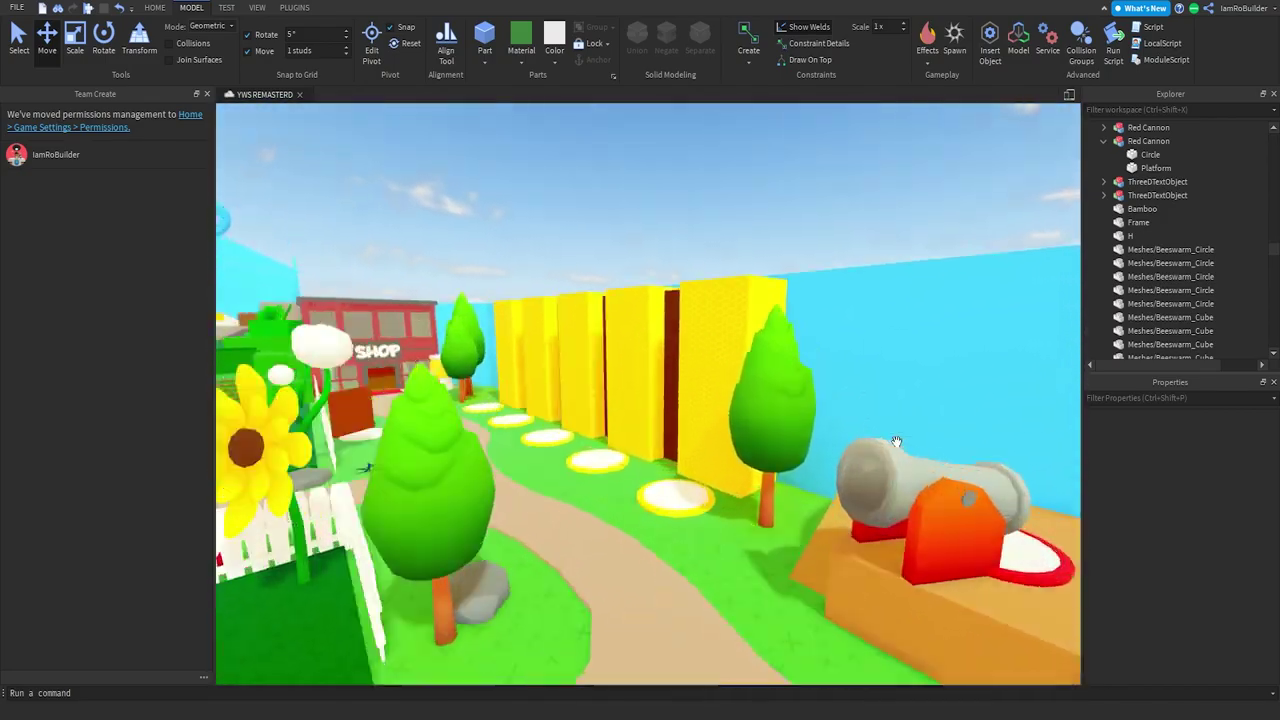
Inspect the route from the yellow hives past the dandelion field to the blue HQ, including the face of the bee figure inside it.
key("w")
right_click_drag(896, 441, 897, 442)
key("w")
key("w")
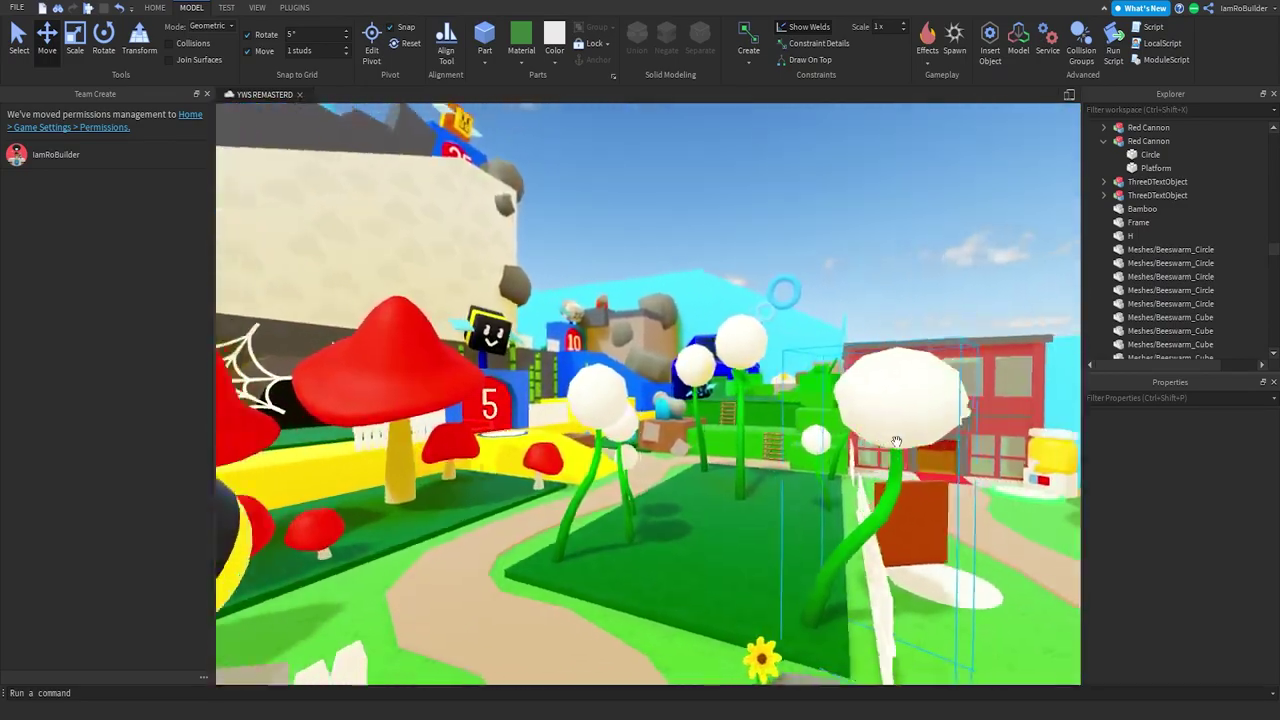
key("w")
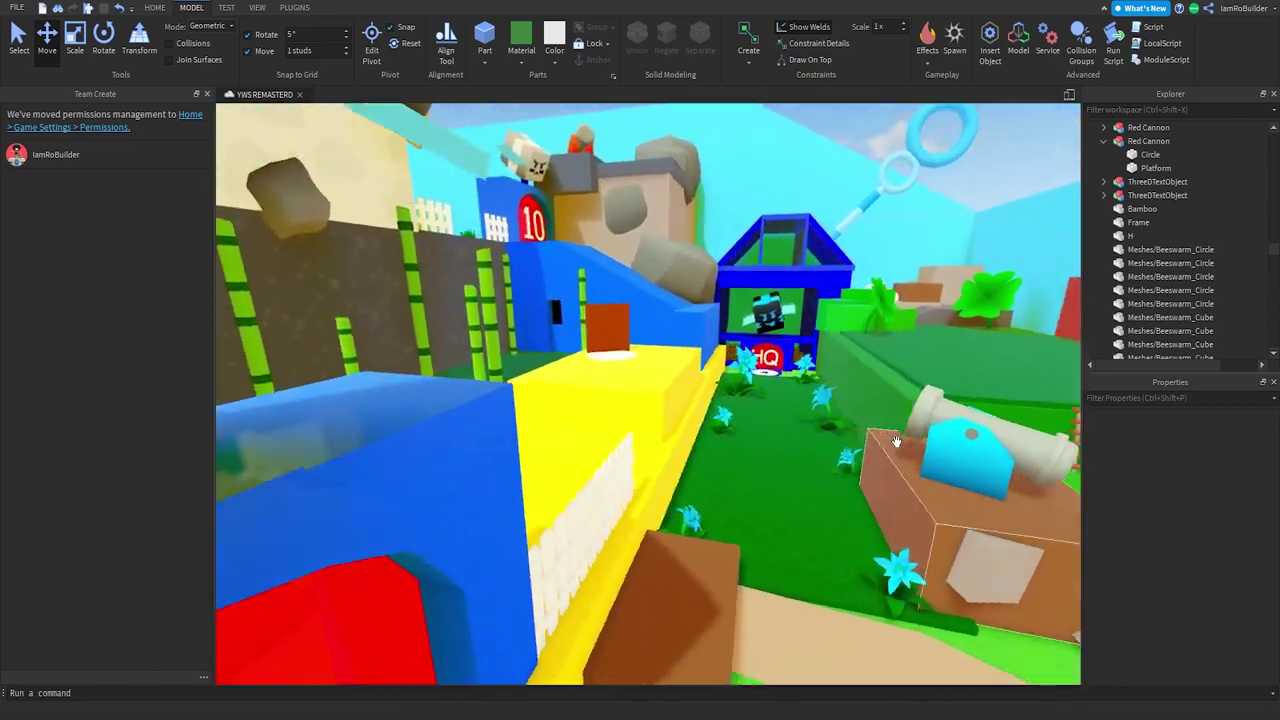
key("w")
right_click_drag(896, 441, 896, 441)
key("w")
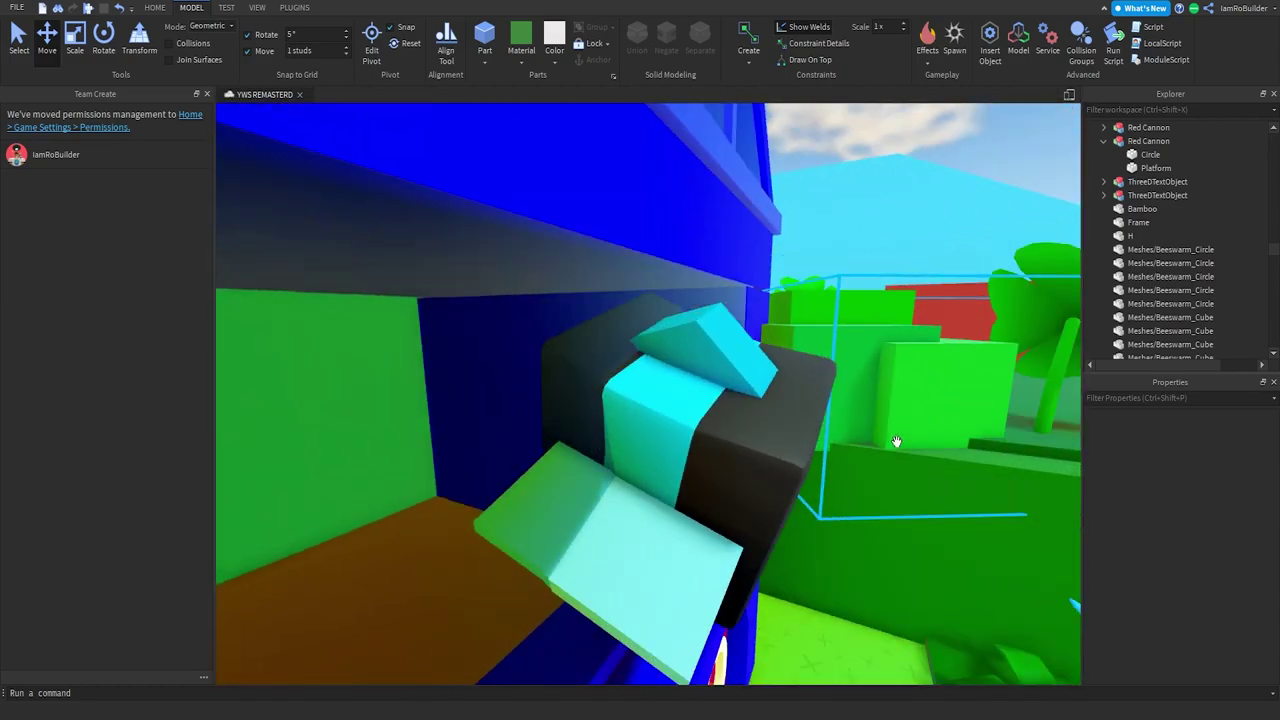
key("d")
right_click_drag(896, 441, 896, 441)
key("w")
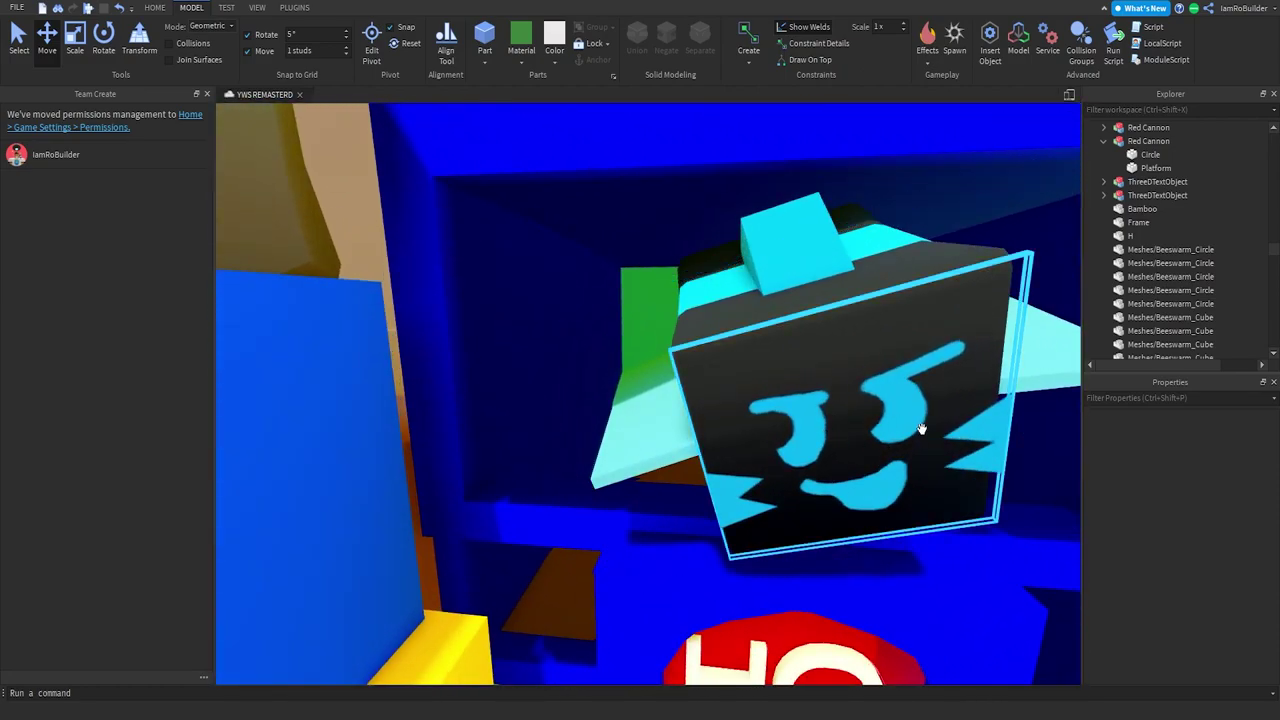
left_click(903, 409)
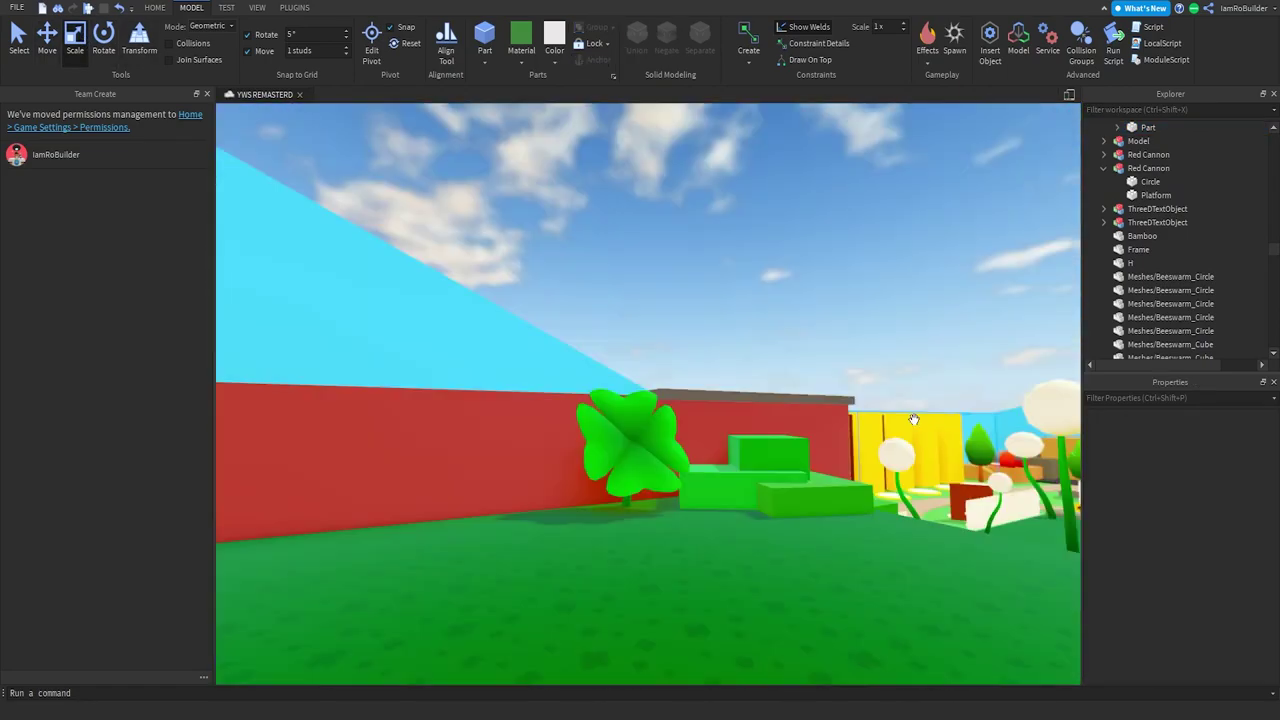
Examine the clover field, the sunflower field and the red mushroom field with its shadows and nearby spider webs.
key("w")
right_click_drag(913, 420, 913, 420)
key("w")
key("w")
key("w")
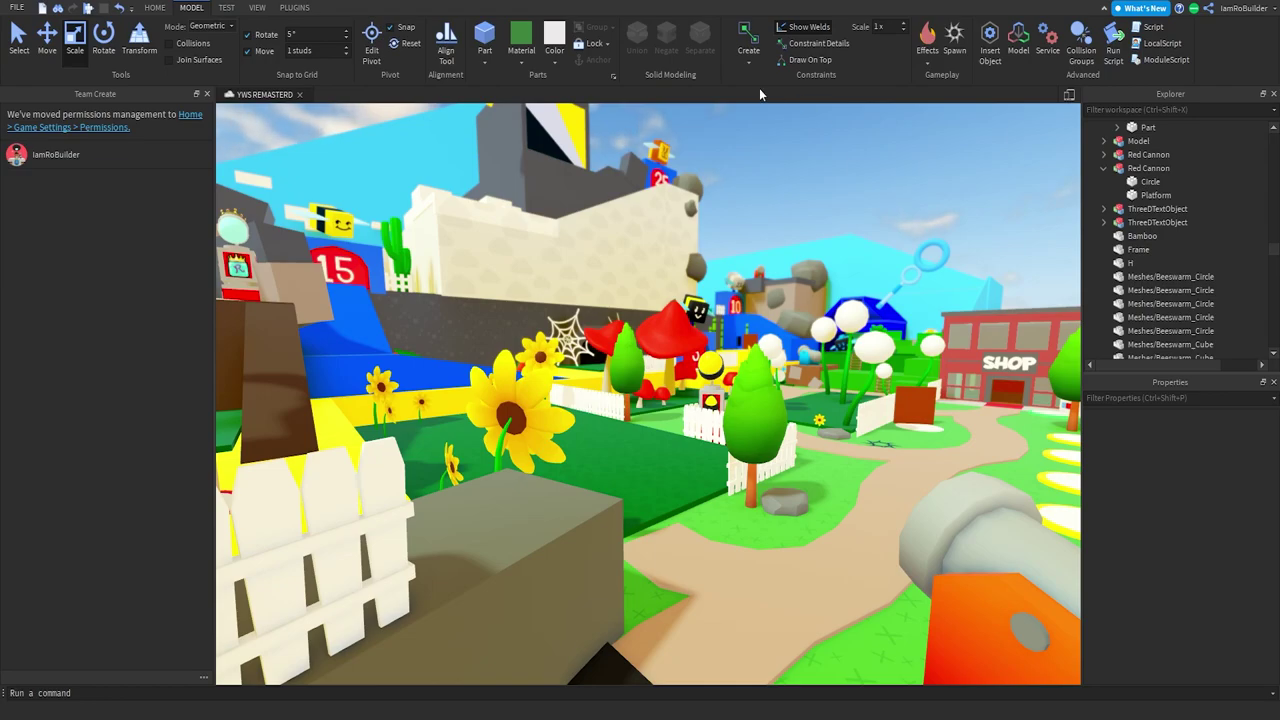
key("w")
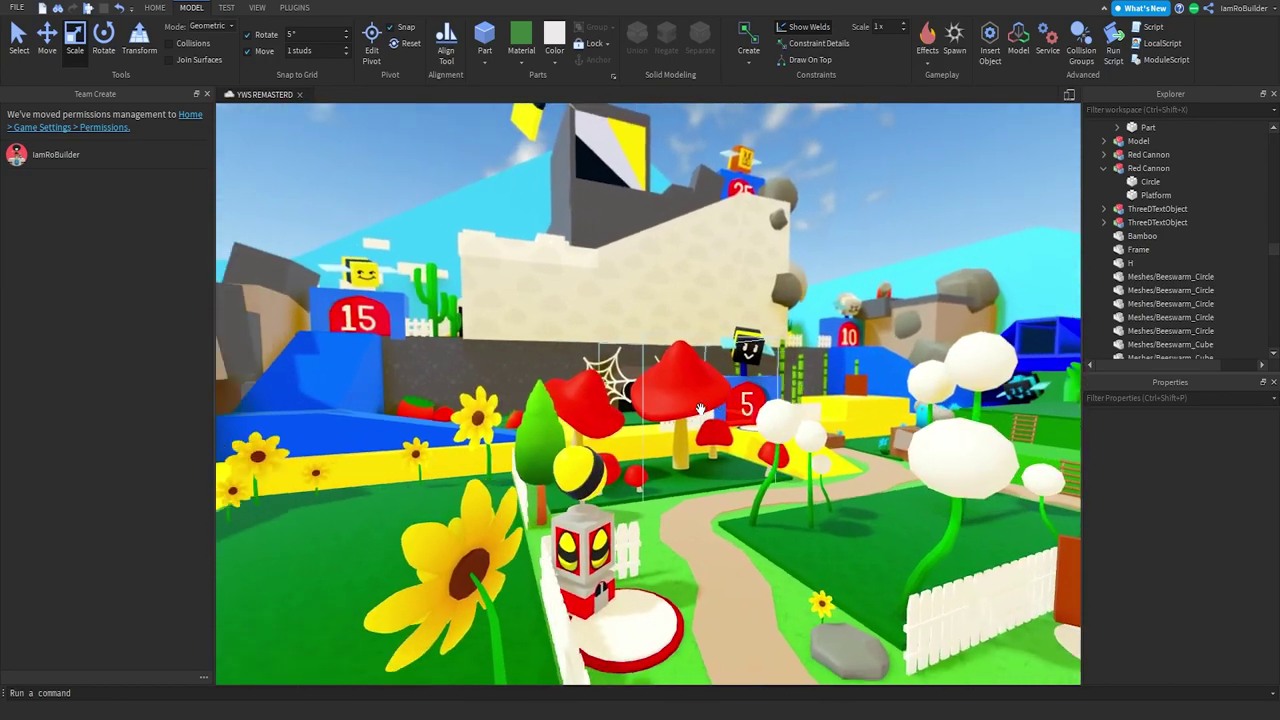
key("w")
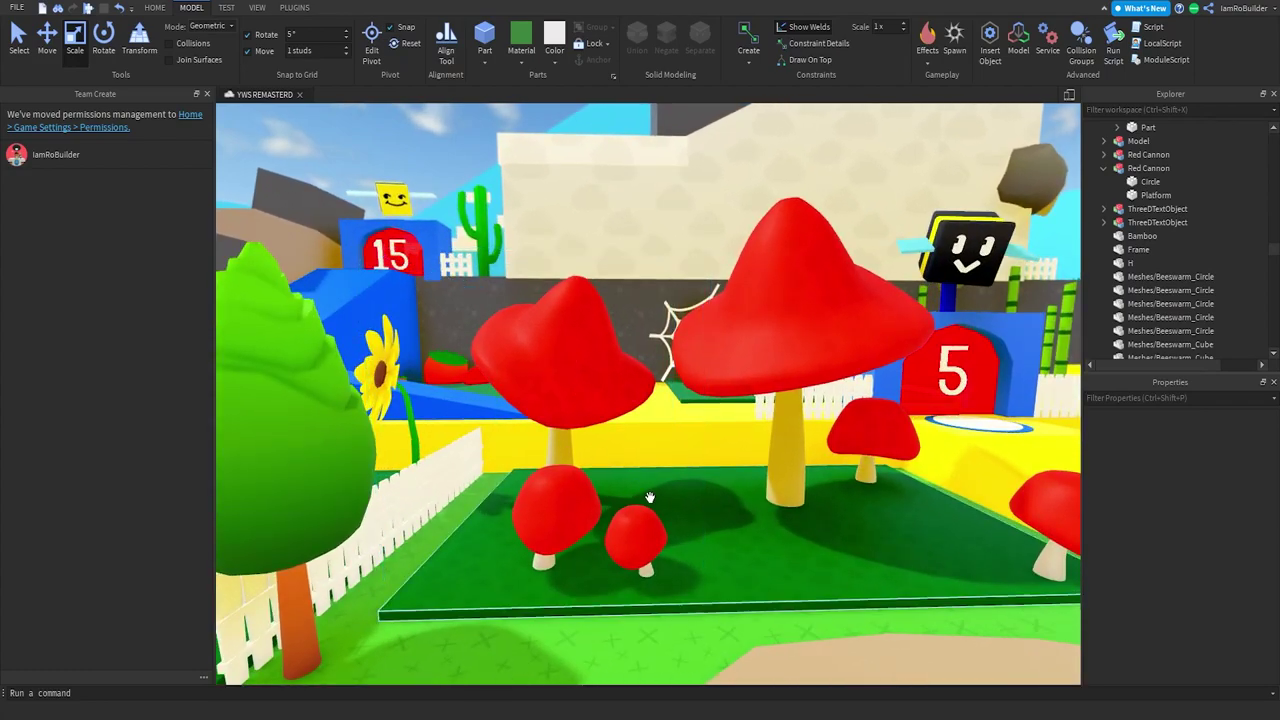
key("w")
right_click_drag(663, 496, 664, 496)
key("w")
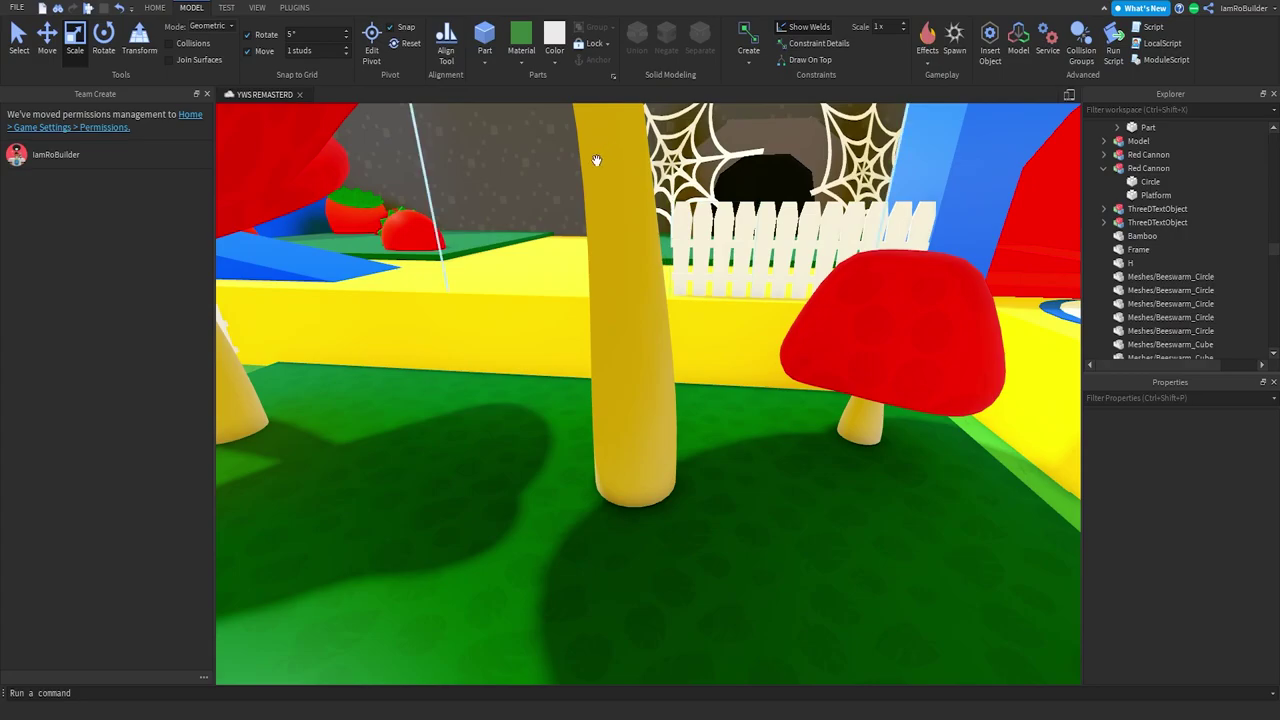
right_click_drag(549, 386, 549, 386)
key("w")
key("s")
Survey the prop row outside the map, the spider-web and bamboo areas, the yellow hives and the overall map layout.
scroll(549, 386, "up", 10)
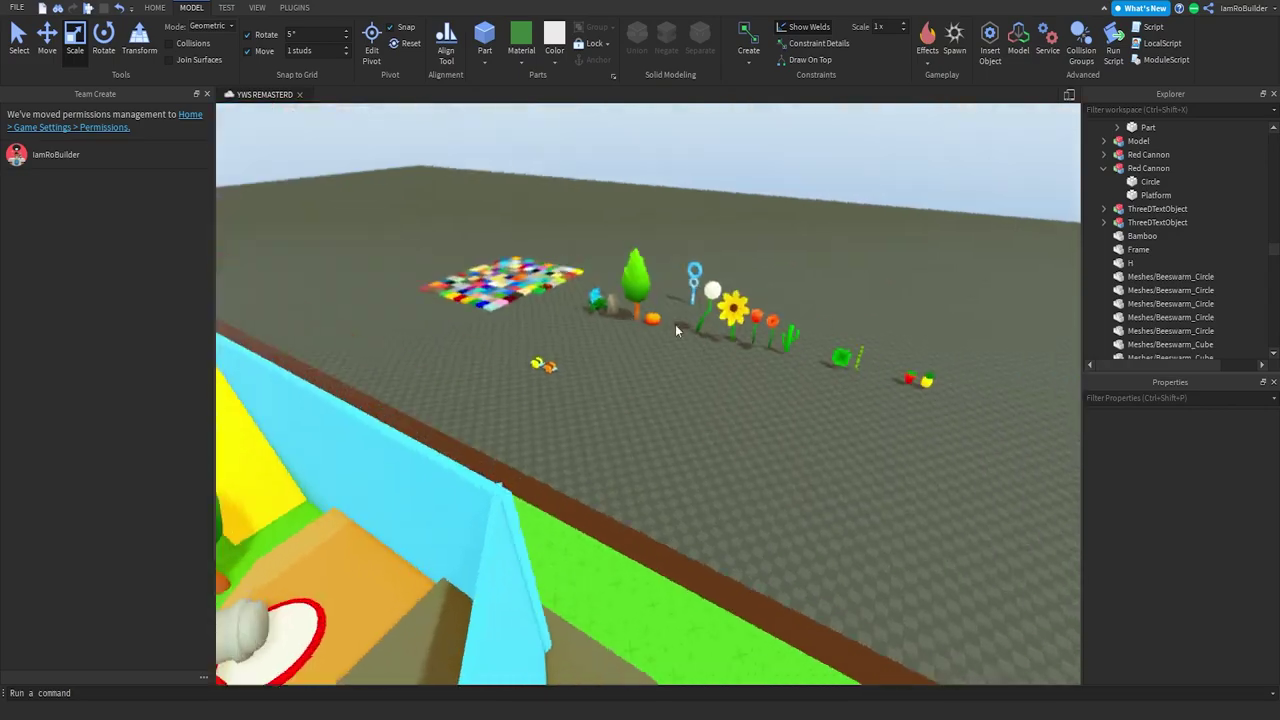
scroll(551, 281, "up", 2)
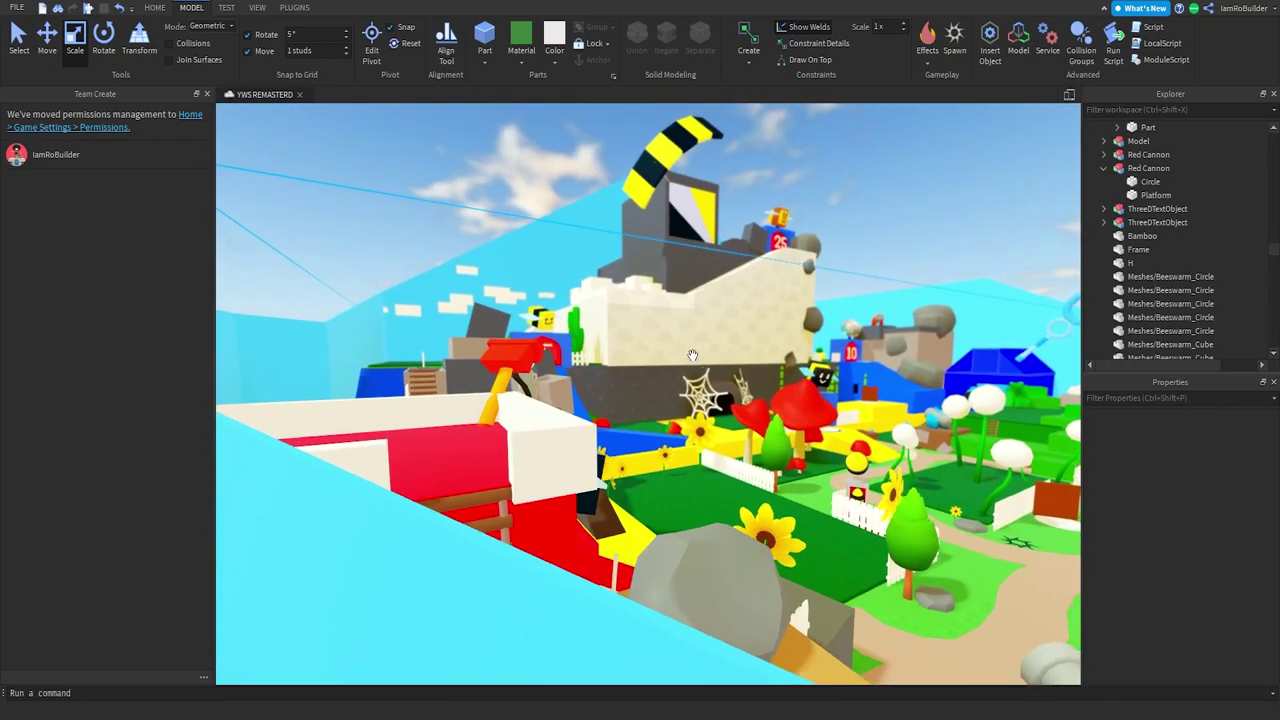
scroll(691, 355, "up", 5)
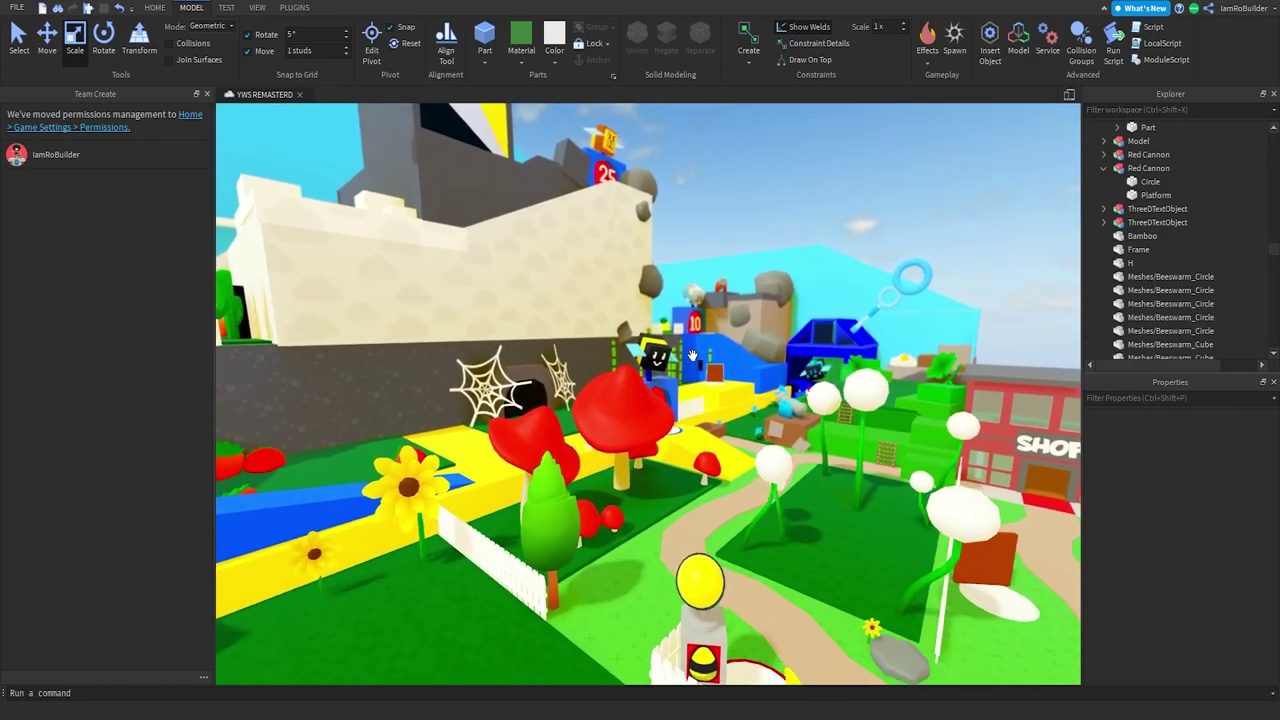
scroll(691, 355, "up", 10)
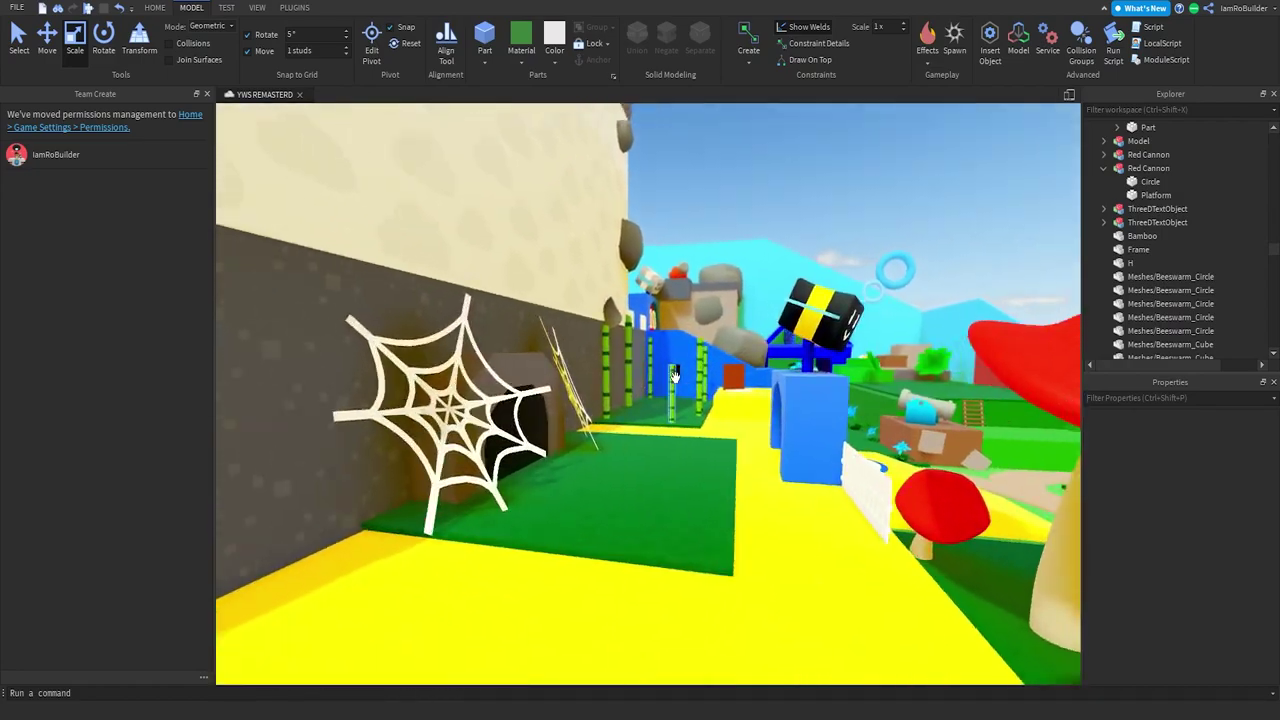
scroll(673, 377, "up", 10)
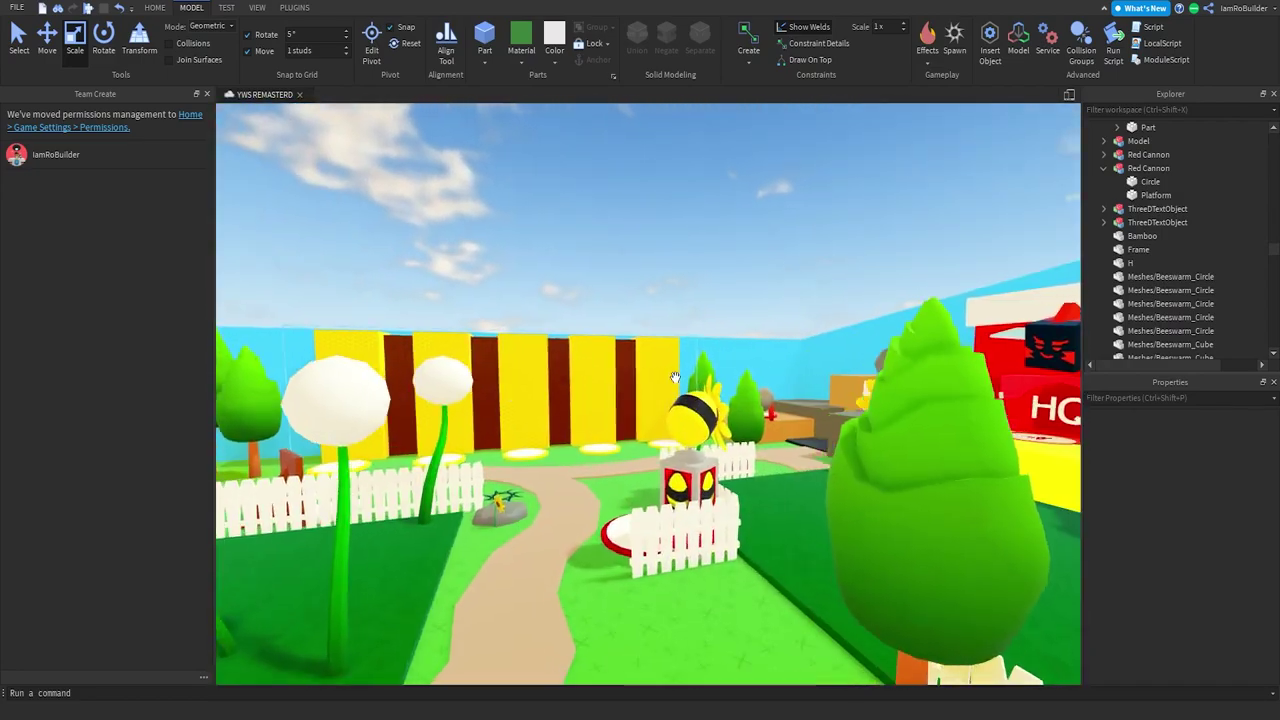
scroll(675, 377, "up", 10)
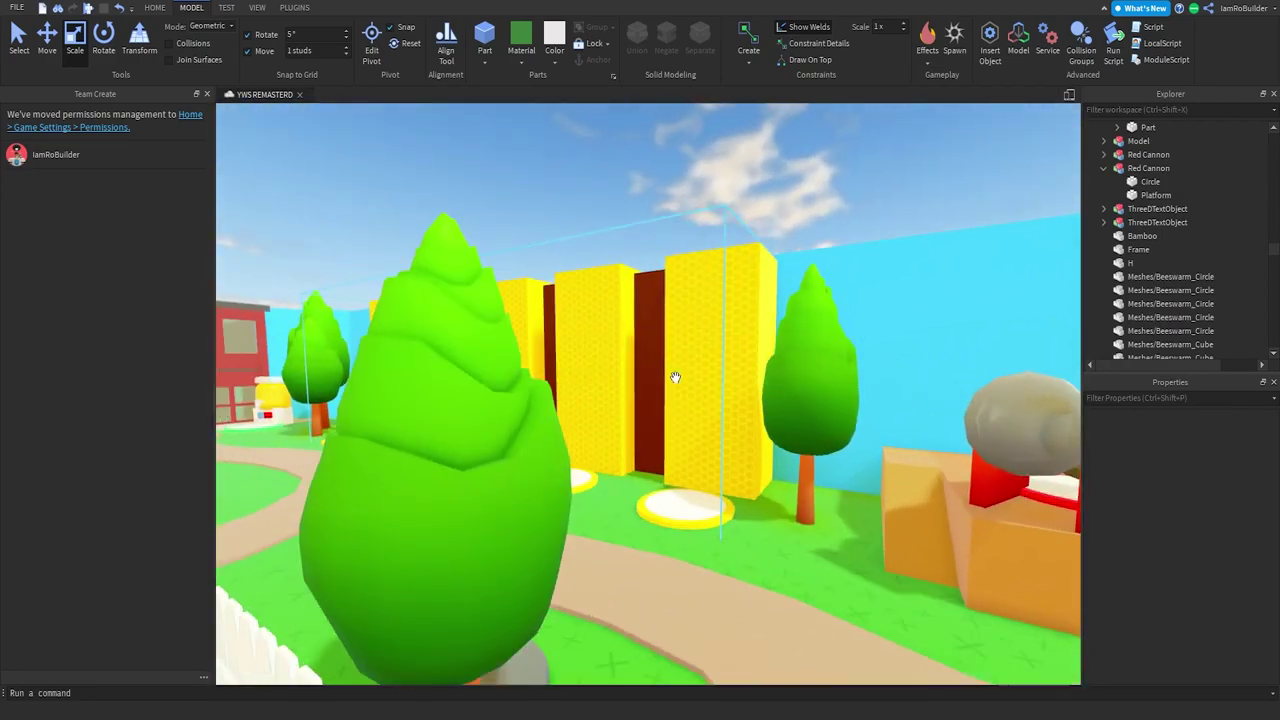
scroll(675, 377, "down", 10)
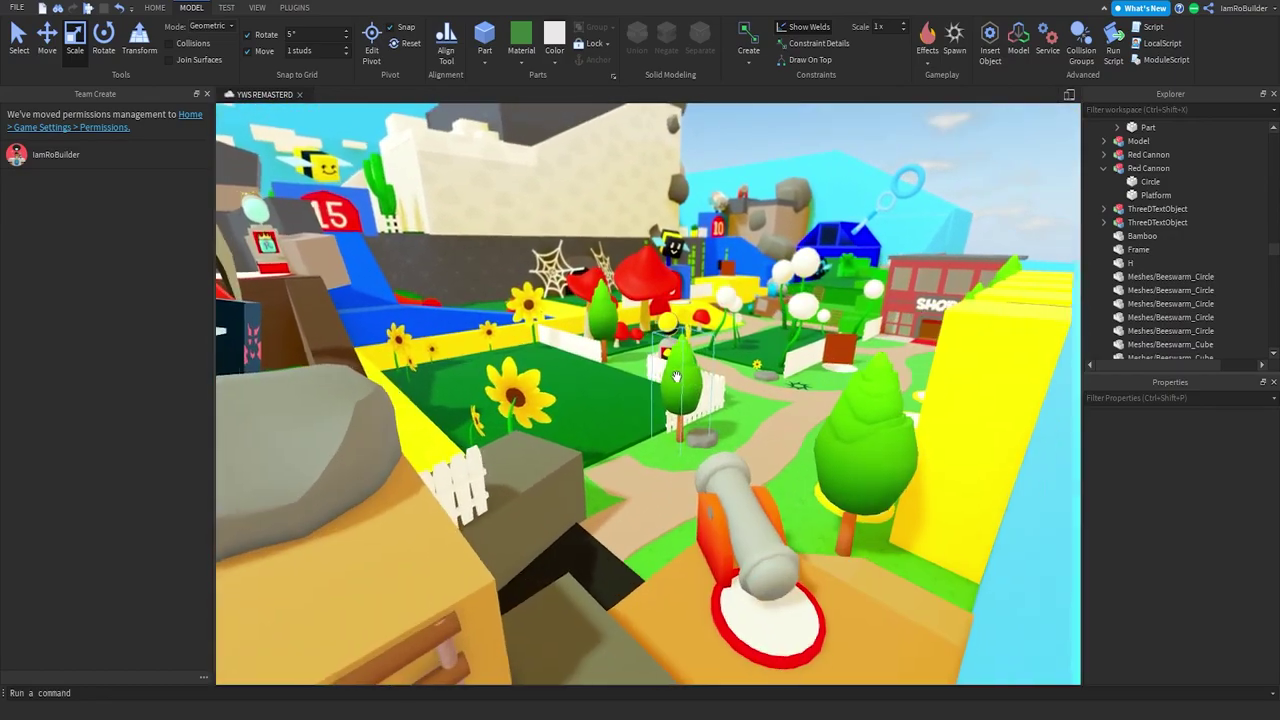